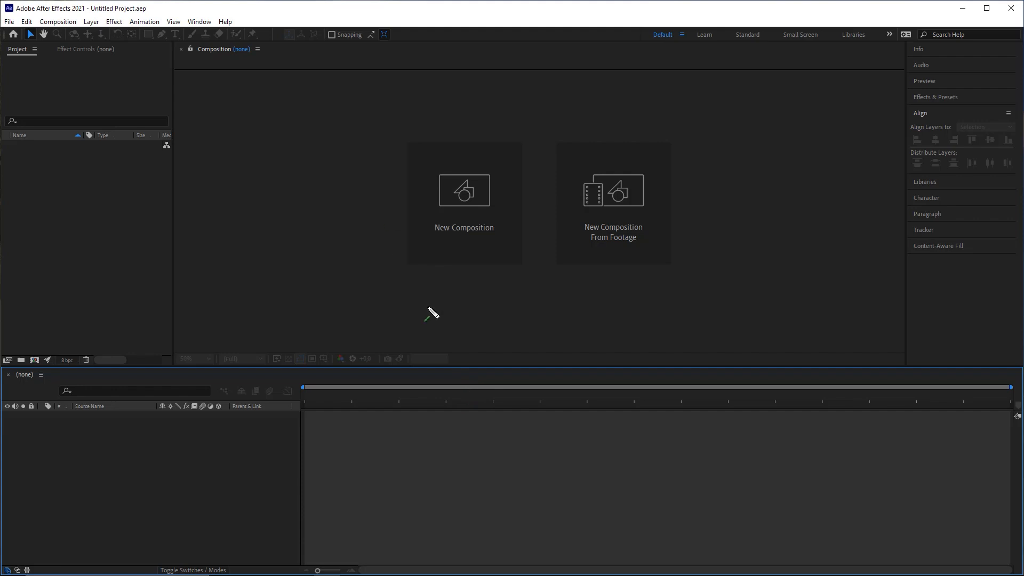
{"action": "mouse_move", "coordinate": [335, 512]}
{"action": "left_mouse_down"}
{"action": "mouse_move", "coordinate": [440, 278]}
{"action": "mouse_move", "coordinate": [458, 261]}
{"action": "mouse_move", "coordinate": [476, 280]}
{"action": "left_mouse_up"}
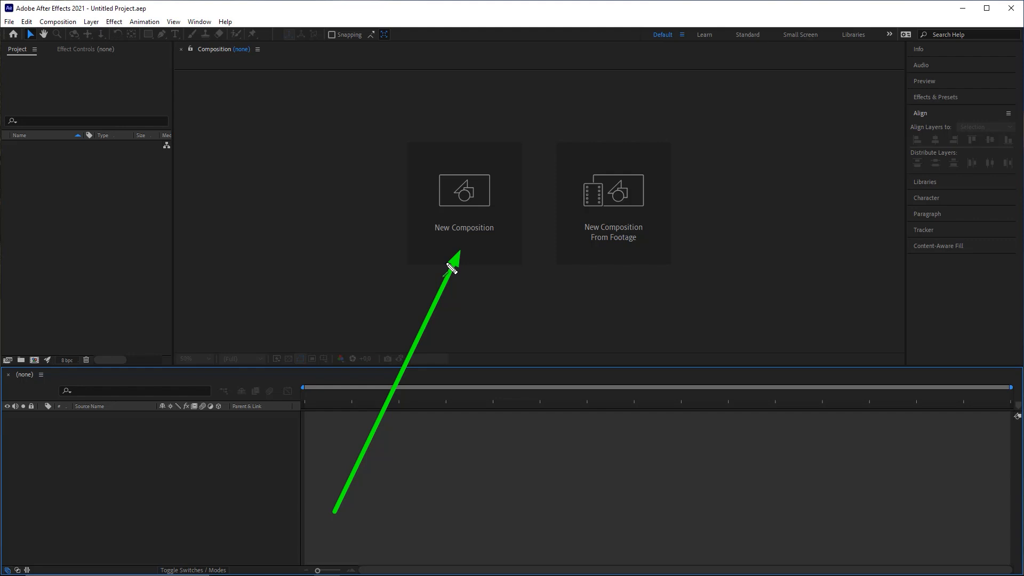
{"action": "key", "text": "ctrl+z"}
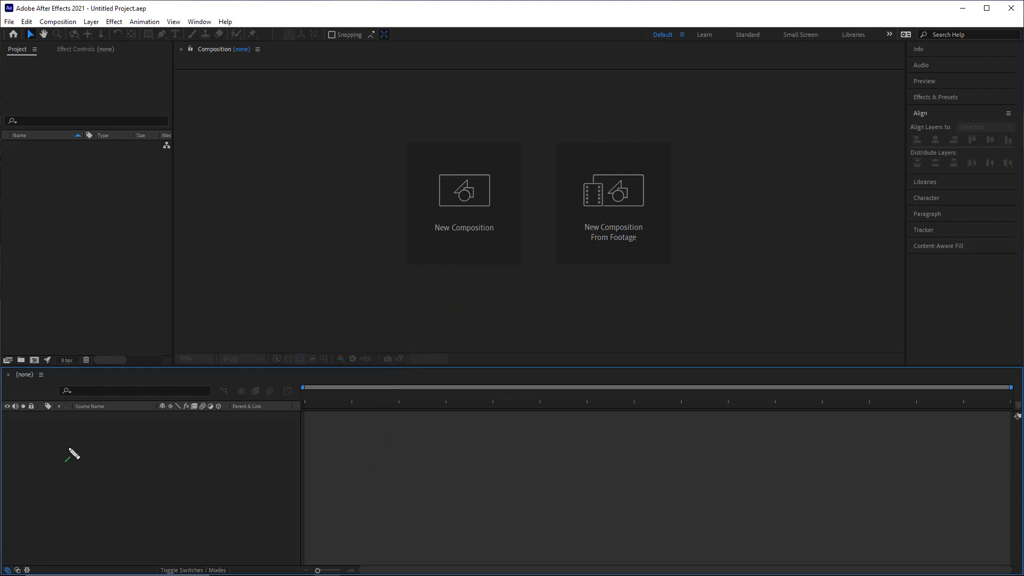
{"action": "left_click_drag", "start_coordinate": [80, 414], "coordinate": [9, 22]}
{"action": "key", "text": "Escape"}
Create a 1000 × 1000 px composition at 24 frames per second, lasting 2 seconds, with a dark gray background.
{"action": "left_click", "coordinate": [55, 23]}
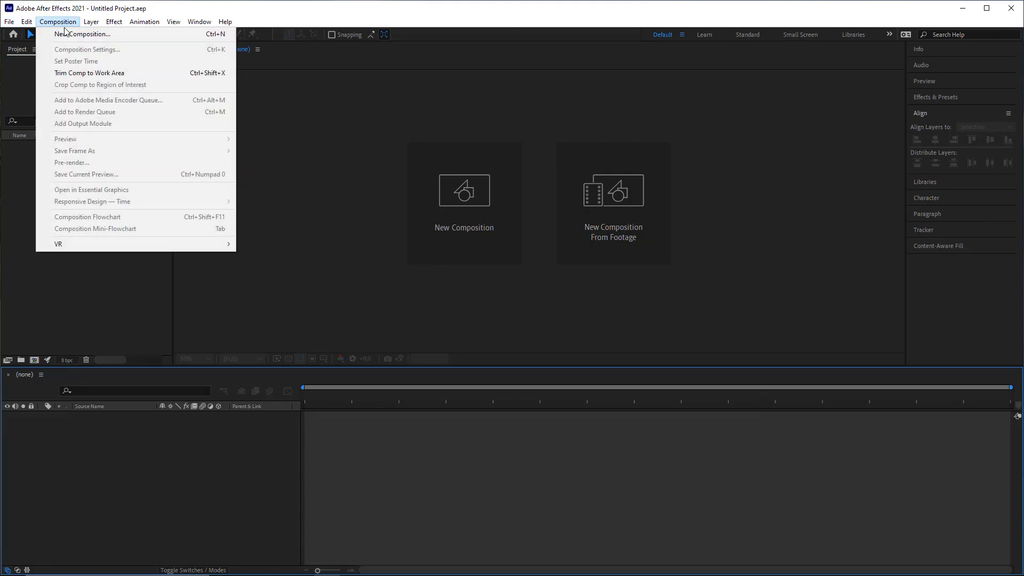
{"action": "left_click", "coordinate": [95, 35]}
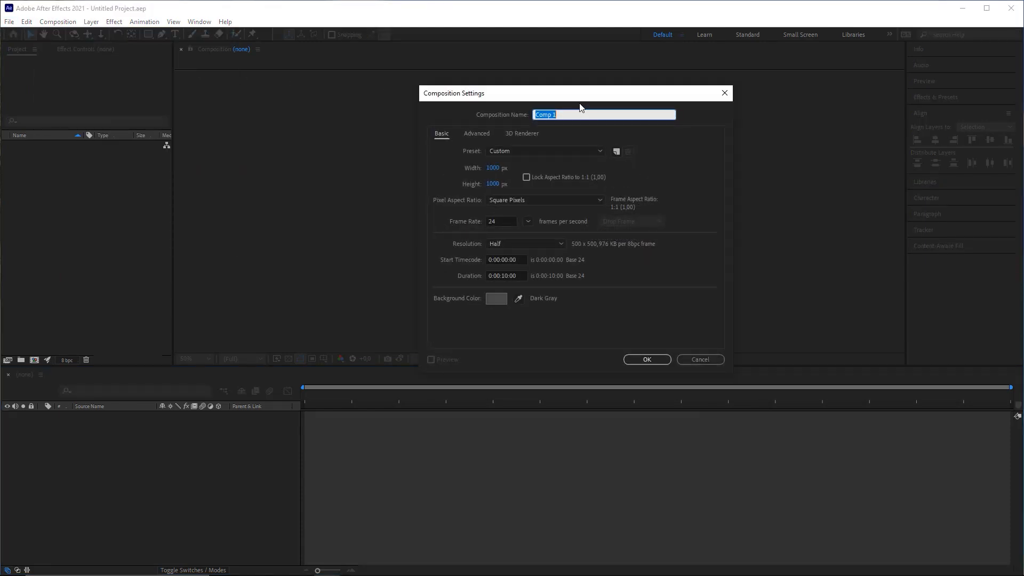
{"action": "left_click_drag", "start_coordinate": [582, 107], "coordinate": [749, 136]}
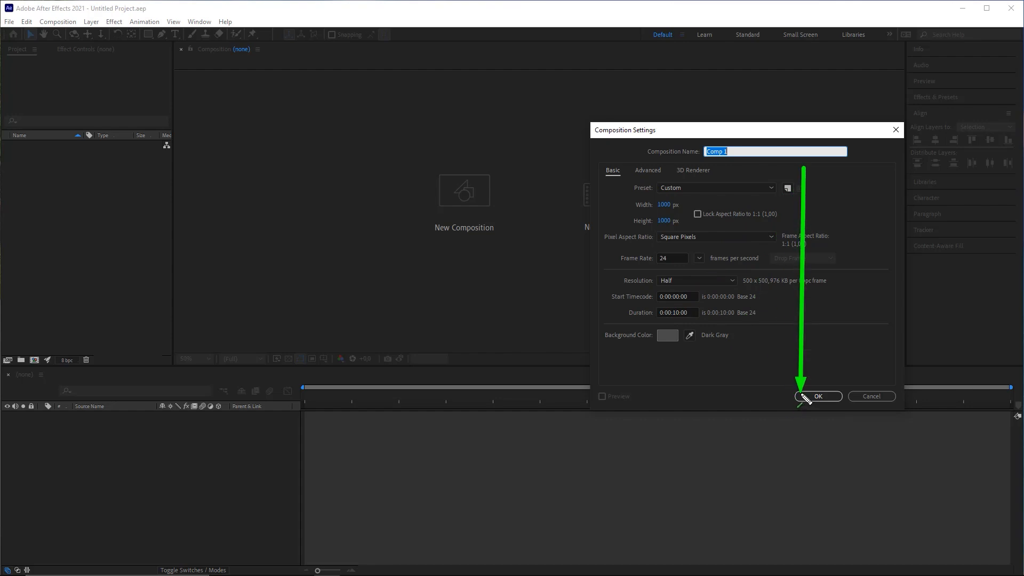
{"action": "left_click", "coordinate": [805, 398]}
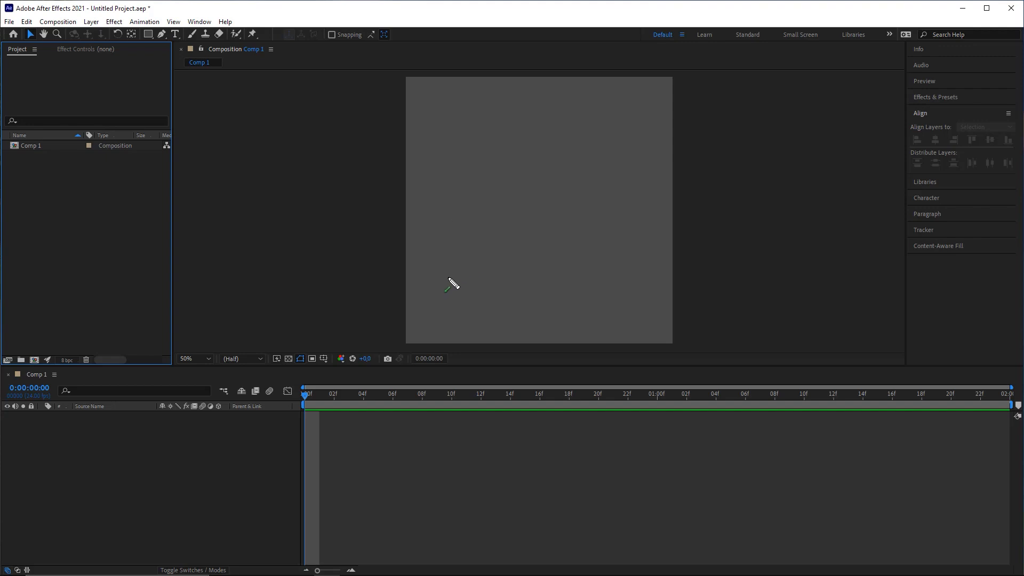
{"action": "mouse_move", "coordinate": [296, 459]}
{"action": "left_mouse_down"}
{"action": "mouse_move", "coordinate": [544, 268]}
{"action": "mouse_move", "coordinate": [499, 247]}
{"action": "left_mouse_up"}
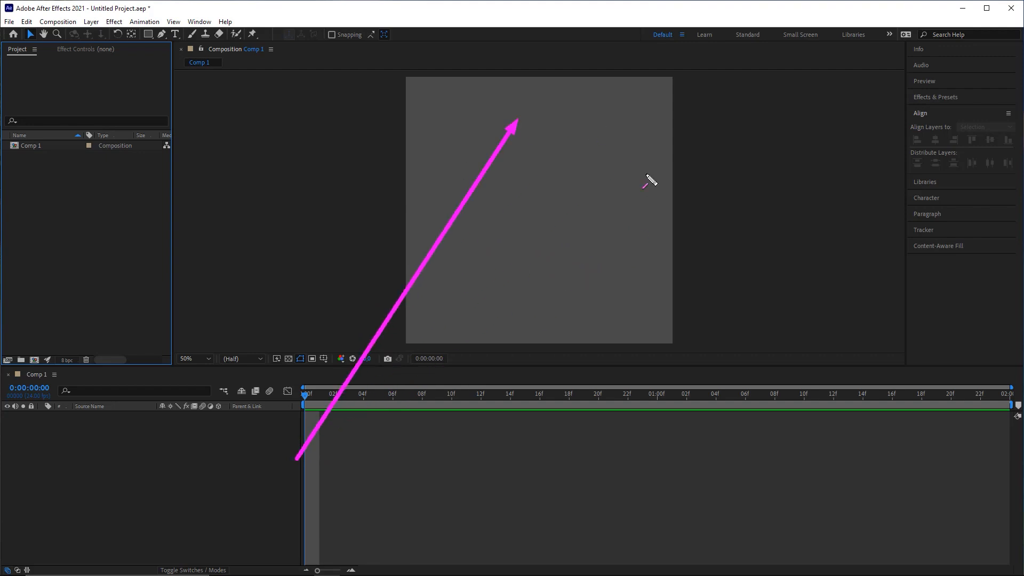
{"action": "left_click", "coordinate": [66, 22]}
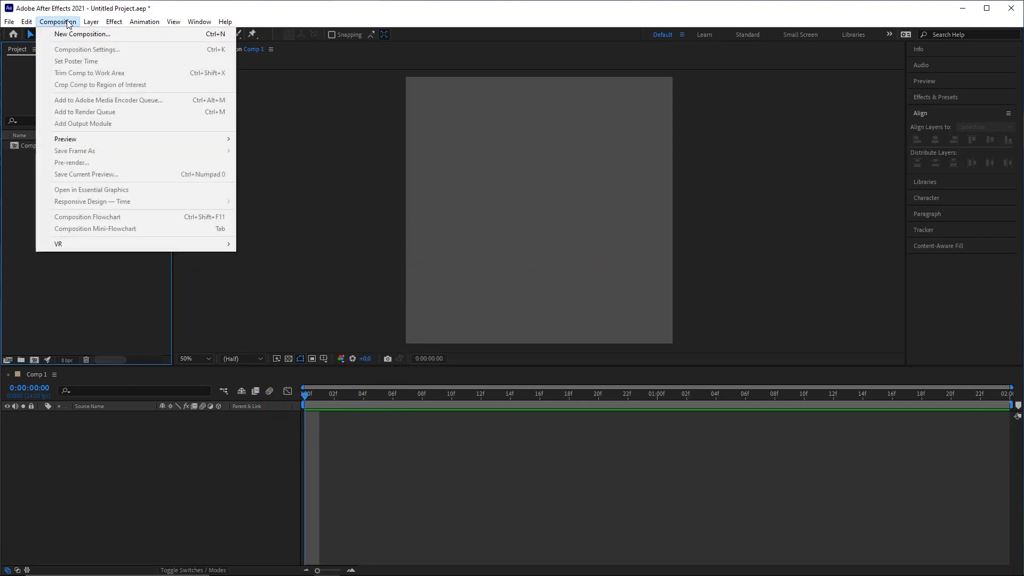
{"action": "left_click", "coordinate": [78, 34]}
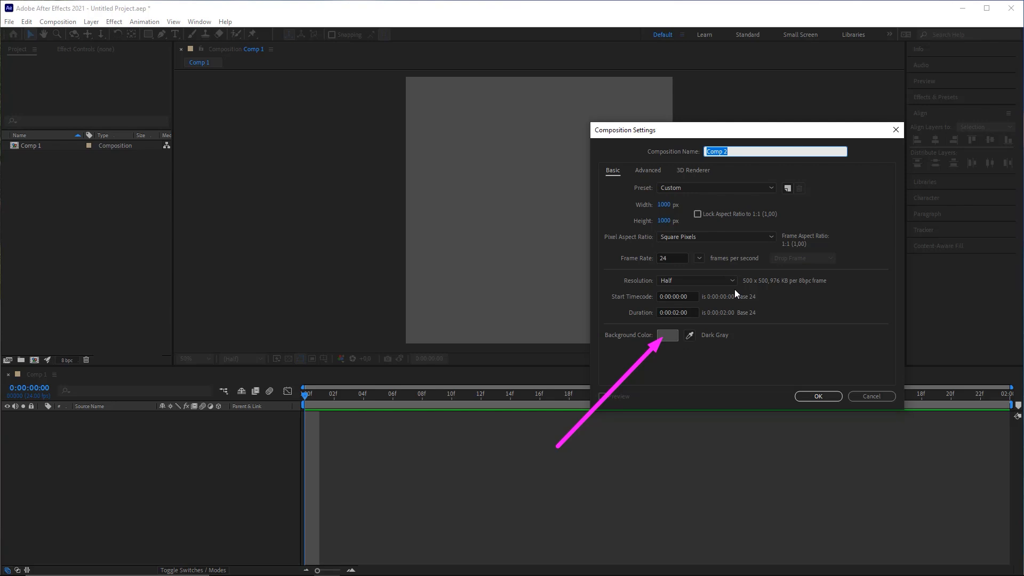
{"action": "left_click", "coordinate": [870, 399]}
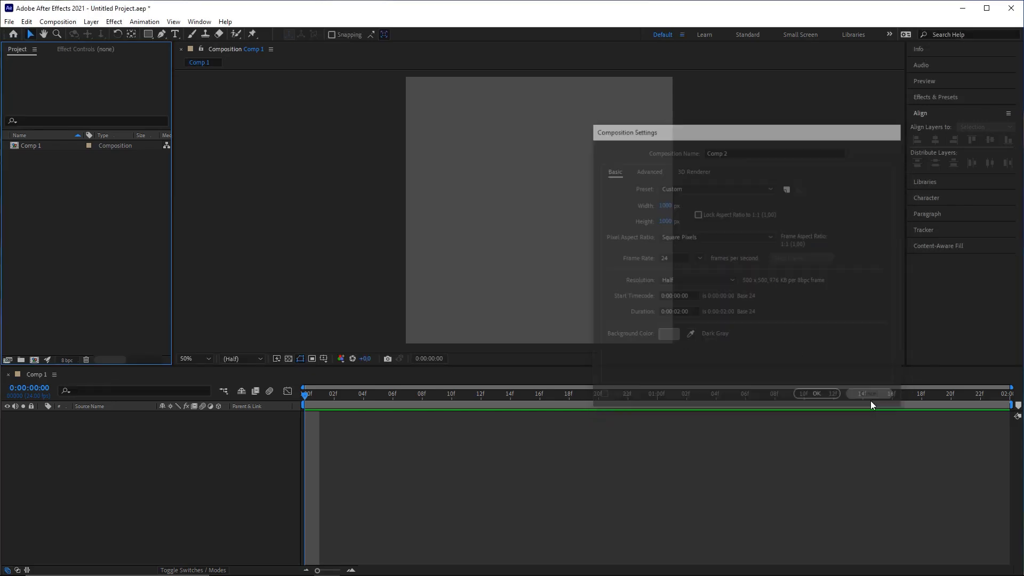
{"action": "left_click", "coordinate": [419, 460]}
Add a 1000 × 1000 px solid layer in dark gray 202020 as the composition's background.
{"action": "mouse_move", "coordinate": [145, 398]}
{"action": "left_mouse_down"}
{"action": "mouse_move", "coordinate": [149, 302]}
{"action": "mouse_move", "coordinate": [105, 32]}
{"action": "left_mouse_up"}
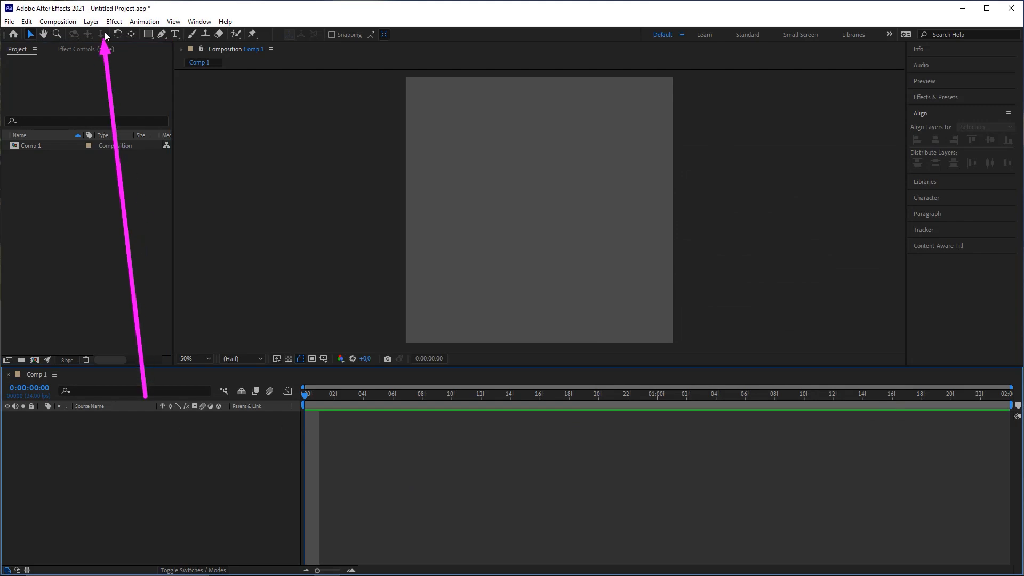
{"action": "left_click", "coordinate": [91, 21]}
{"action": "mouse_move", "coordinate": [179, 35]}
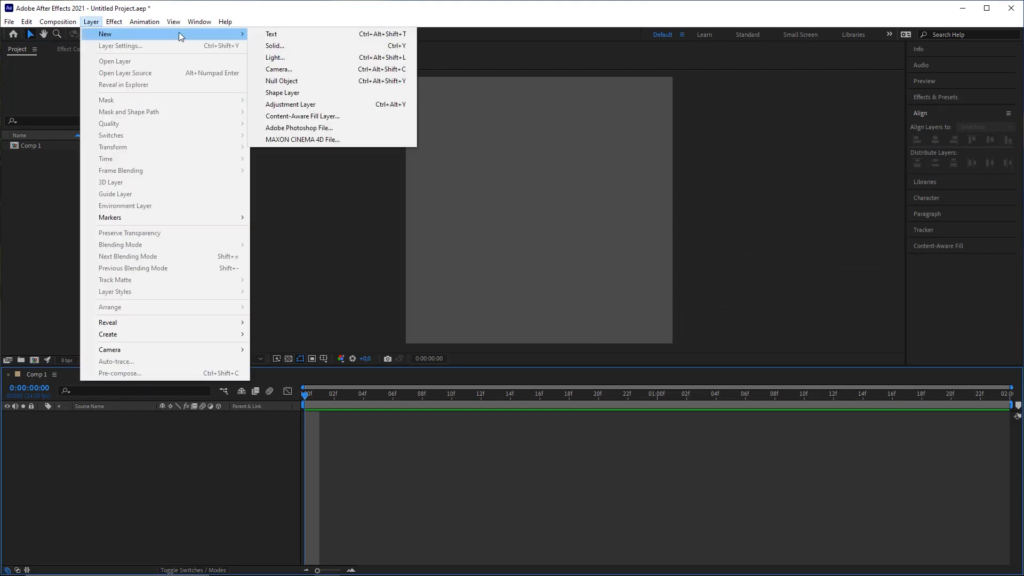
{"action": "left_click", "coordinate": [288, 46]}
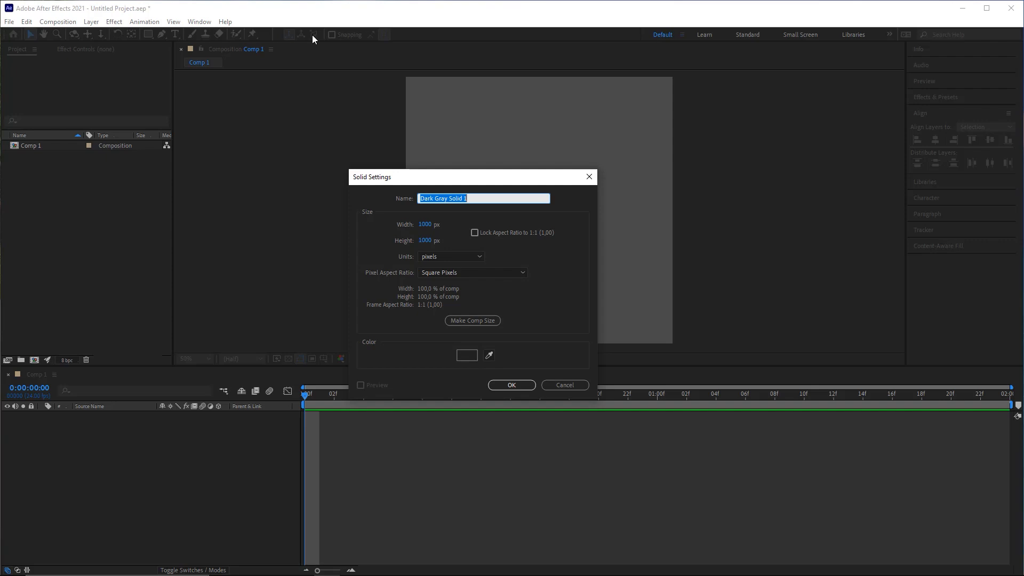
{"action": "left_click_drag", "start_coordinate": [463, 180], "coordinate": [487, 168]}
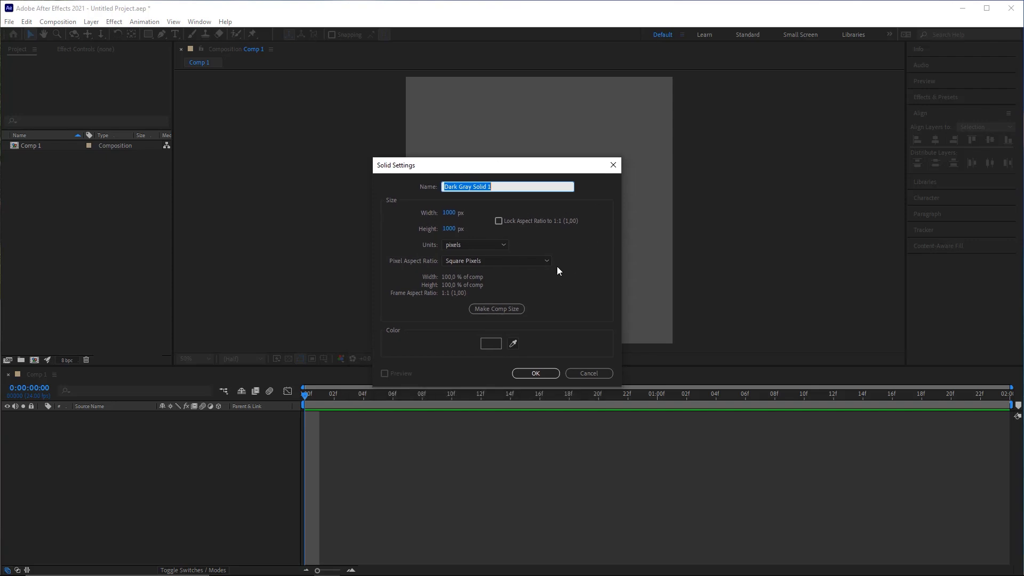
{"action": "left_click", "coordinate": [491, 344]}
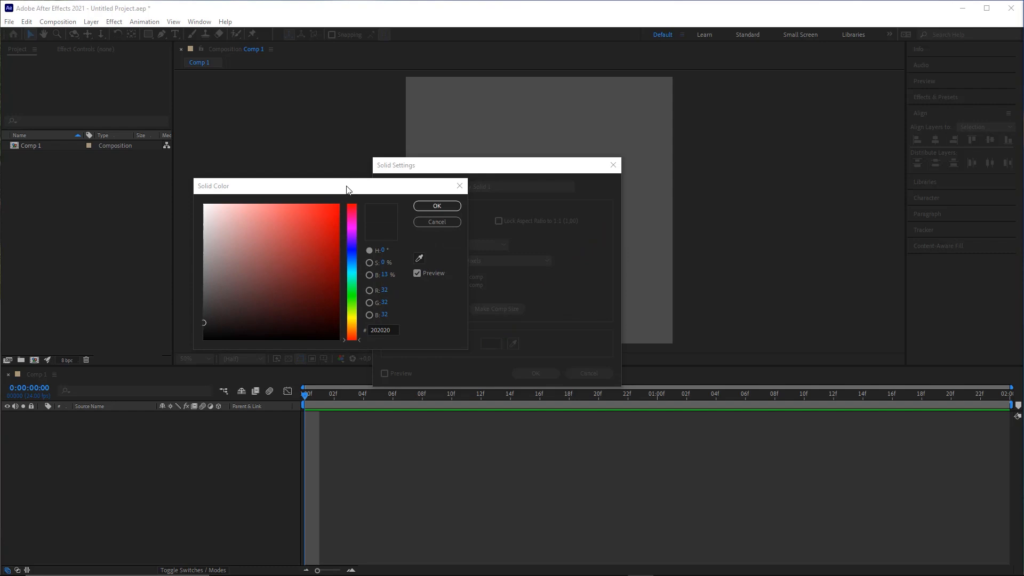
{"action": "left_click_drag", "start_coordinate": [350, 191], "coordinate": [363, 172]}
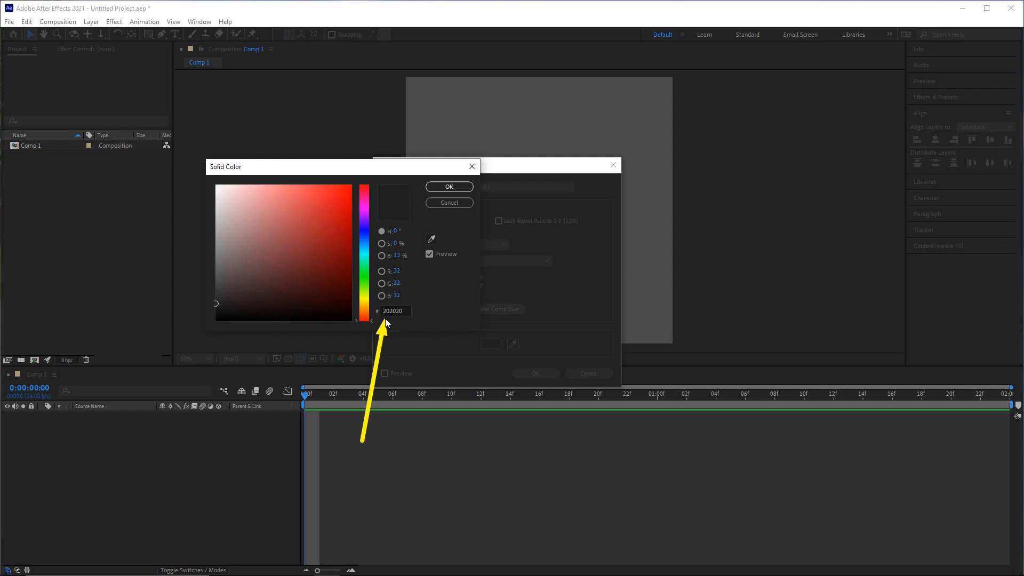
{"action": "left_click", "coordinate": [455, 187]}
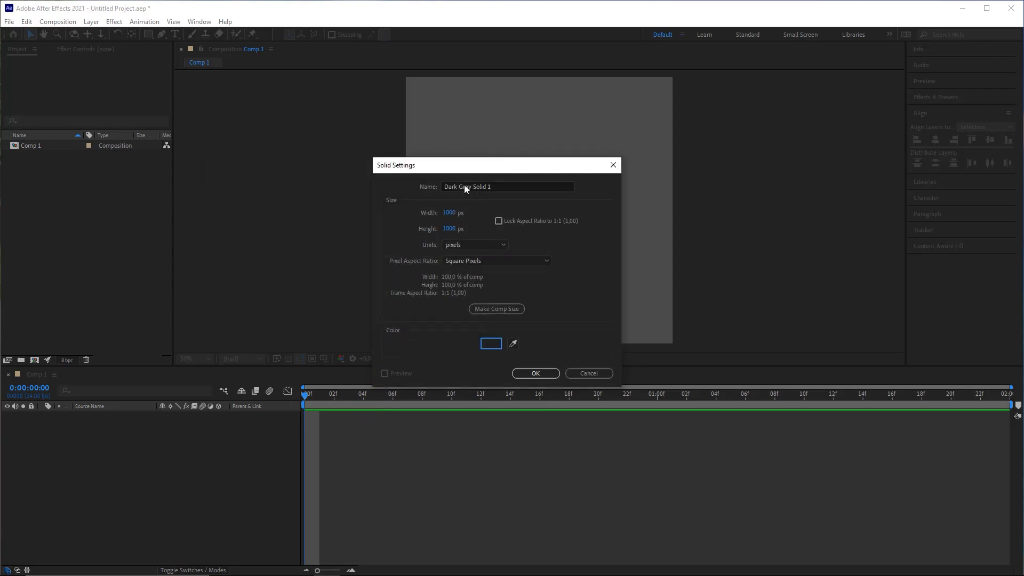
{"action": "left_click", "coordinate": [535, 374]}
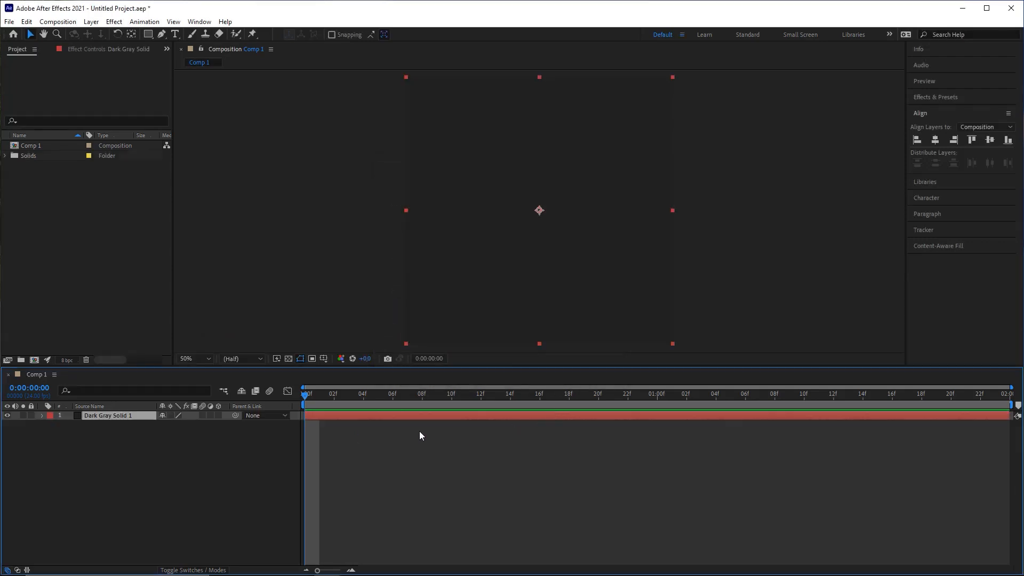
{"action": "left_click", "coordinate": [91, 21]}
{"action": "mouse_move", "coordinate": [132, 36]}
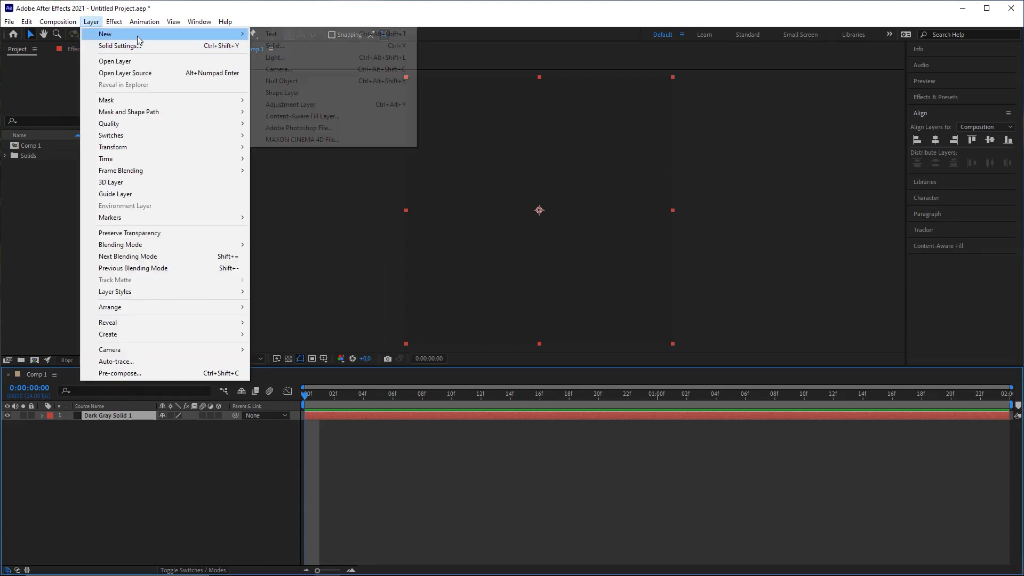
{"action": "left_click", "coordinate": [299, 46]}
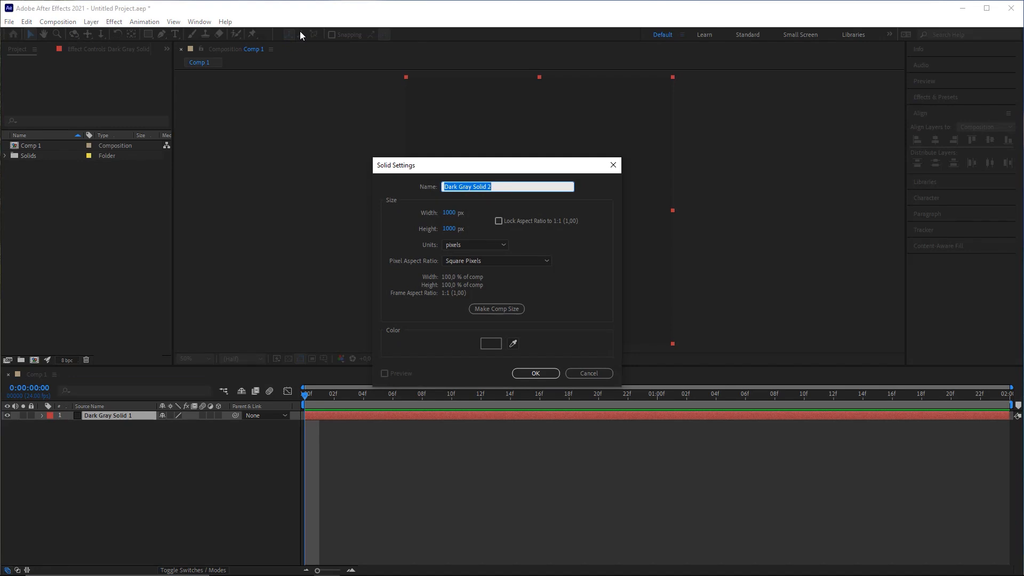
{"action": "left_click", "coordinate": [494, 309]}
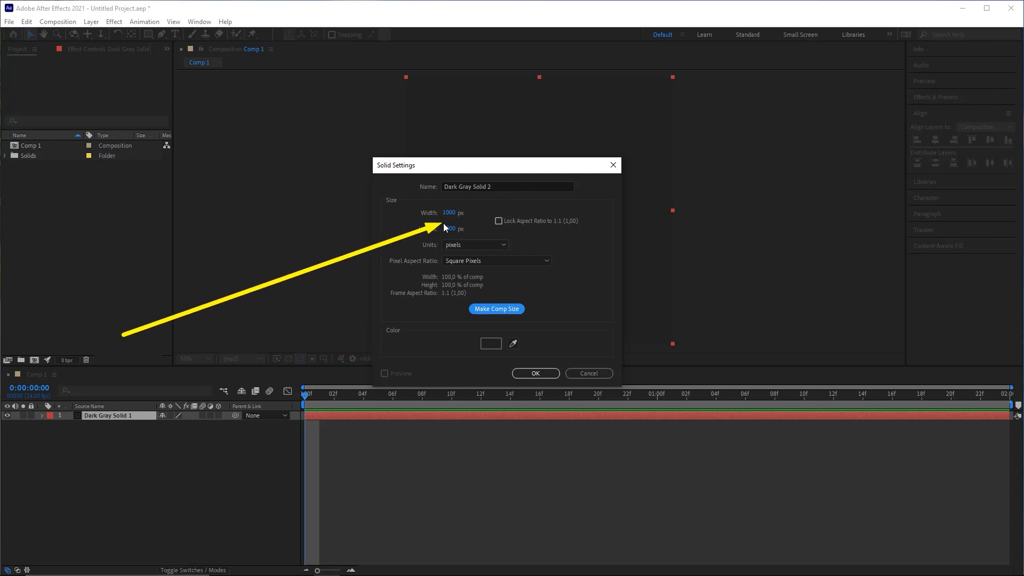
{"action": "left_click", "coordinate": [589, 373]}
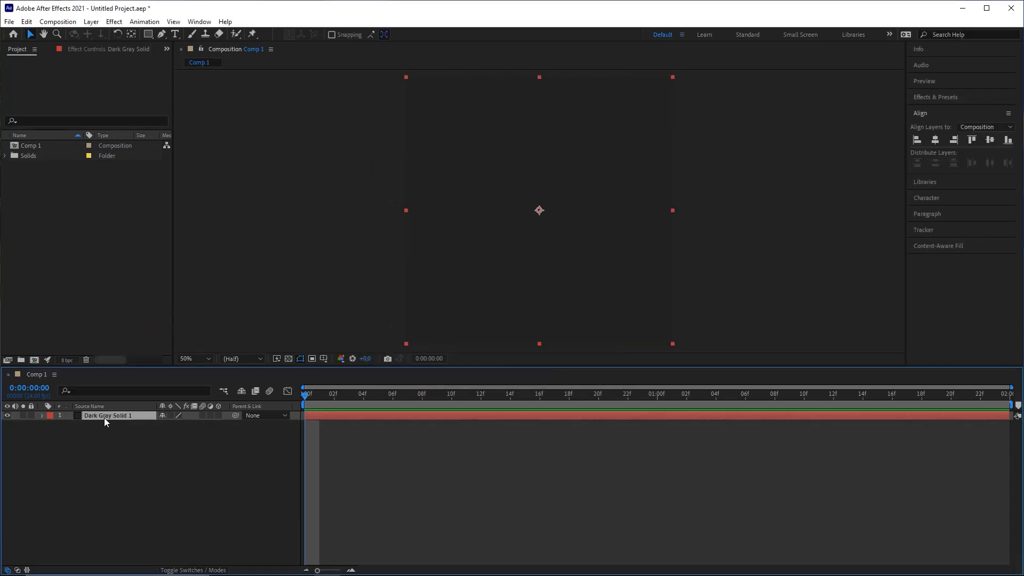
Delete the dark gray solid layer and undo the deletion.
{"action": "key", "text": "Delete"}
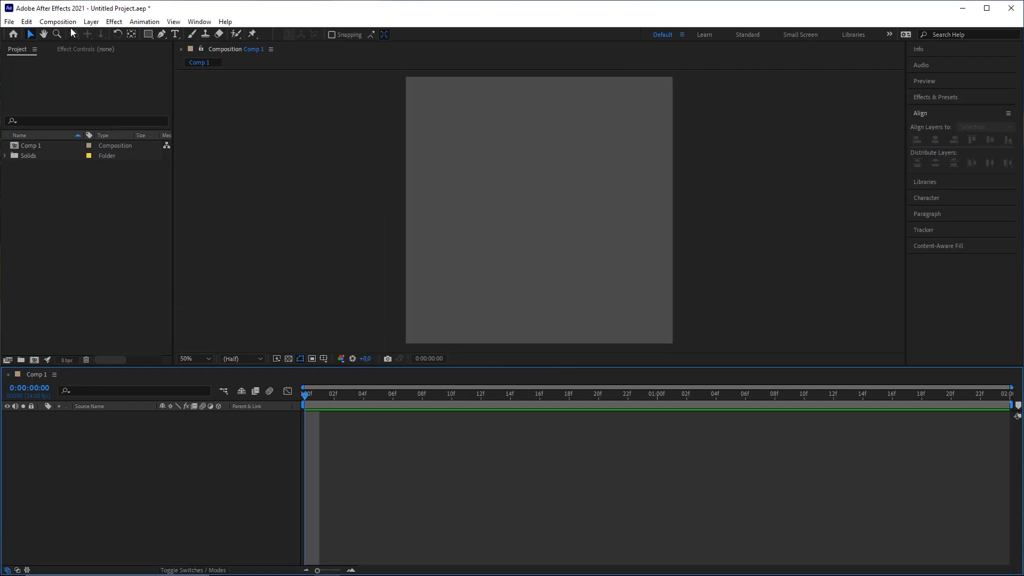
{"action": "left_click", "coordinate": [92, 22]}
{"action": "left_click", "coordinate": [140, 463]}
{"action": "key", "text": "ctrl+z"}
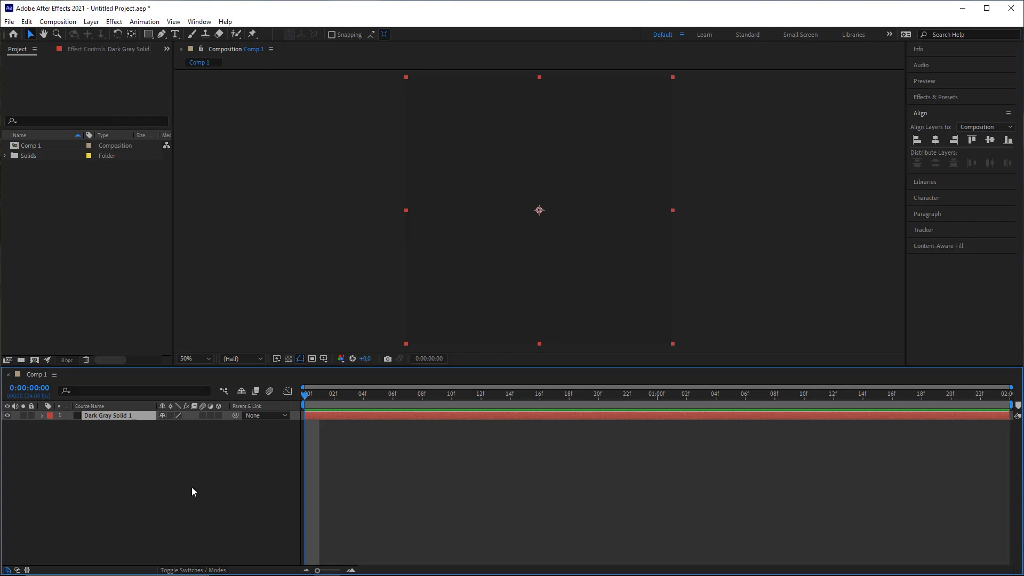
With no layer selected, add a shape layer containing an ellipse that fills the composition, using the Ellipse Tool.
{"action": "left_click", "coordinate": [174, 472]}
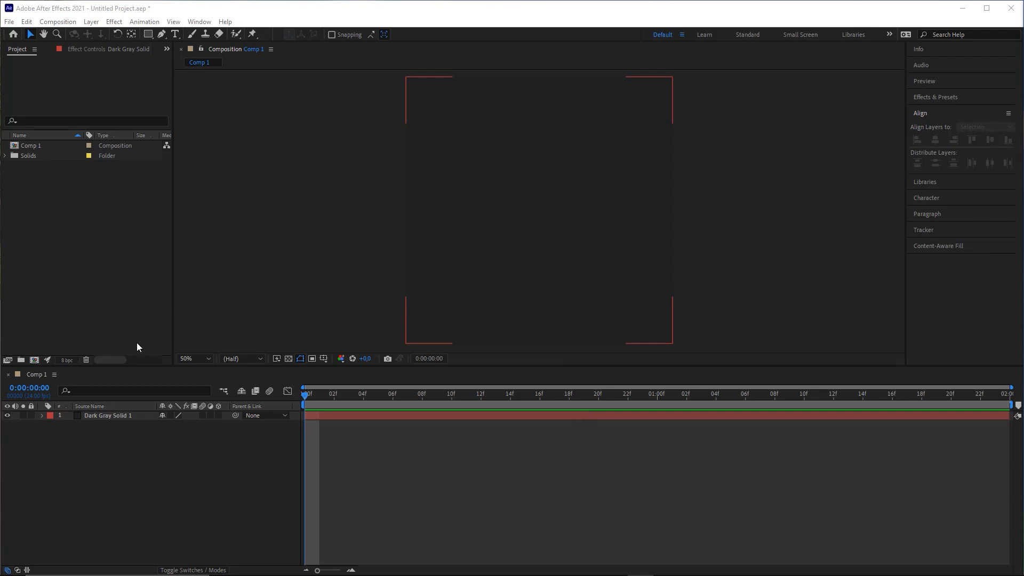
{"action": "left_click", "coordinate": [150, 34]}
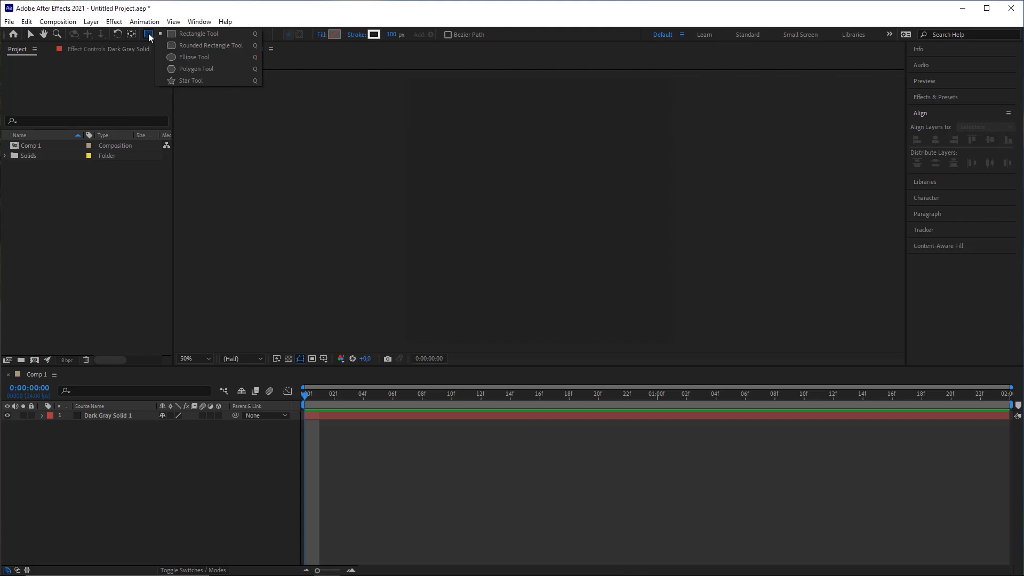
{"action": "left_click", "coordinate": [196, 57]}
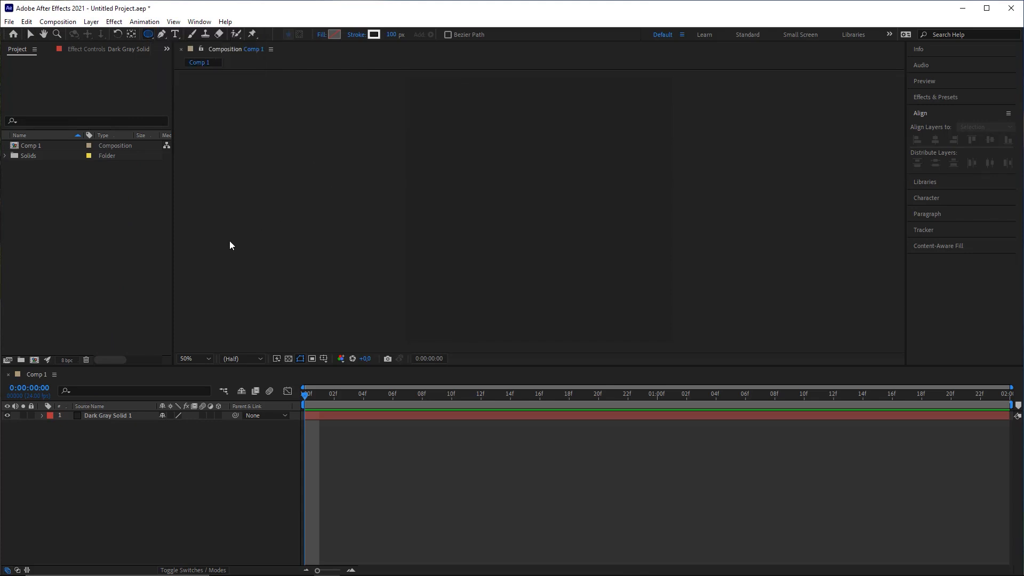
{"action": "double_click", "coordinate": [148, 35]}
{"action": "key", "text": "v"}
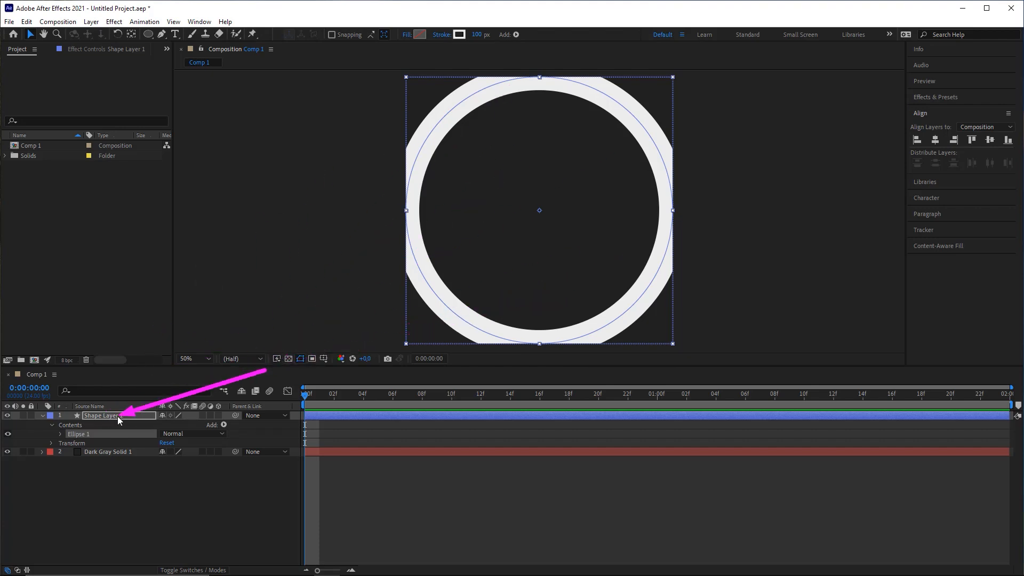
Set the ellipse's fill to None in the Fill Options.
{"action": "left_click", "coordinate": [407, 36]}
{"action": "left_click_drag", "start_coordinate": [688, 229], "coordinate": [727, 163]}
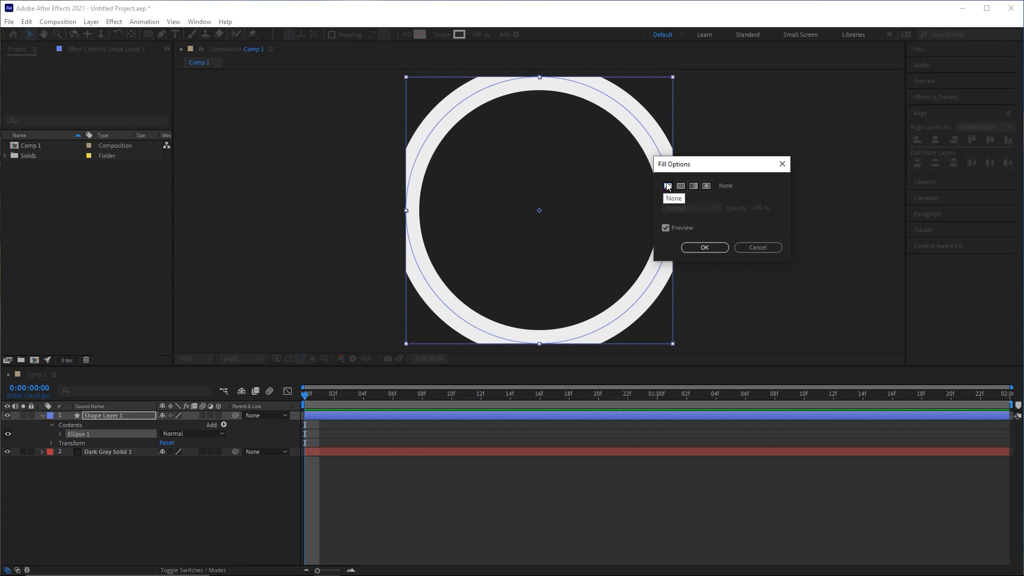
{"action": "left_click", "coordinate": [711, 249]}
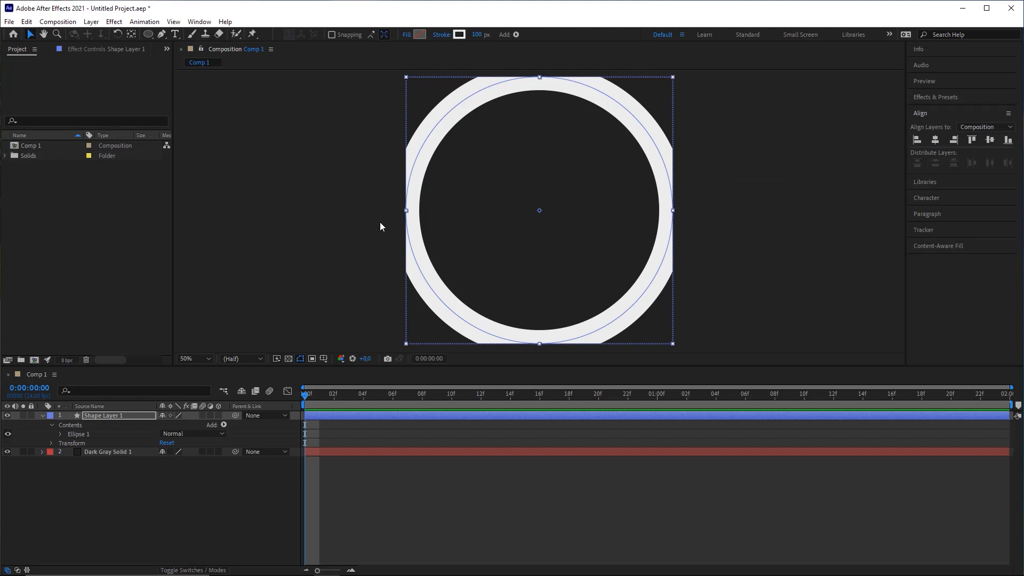
Set the ellipse's stroke color to light gray ECECEC.
{"action": "mouse_move", "coordinate": [286, 279]}
{"action": "left_mouse_down"}
{"action": "mouse_move", "coordinate": [463, 33]}
{"action": "mouse_move", "coordinate": [448, 44]}
{"action": "mouse_move", "coordinate": [435, 38]}
{"action": "mouse_move", "coordinate": [460, 40]}
{"action": "left_mouse_up"}
{"action": "left_click", "coordinate": [459, 35]}
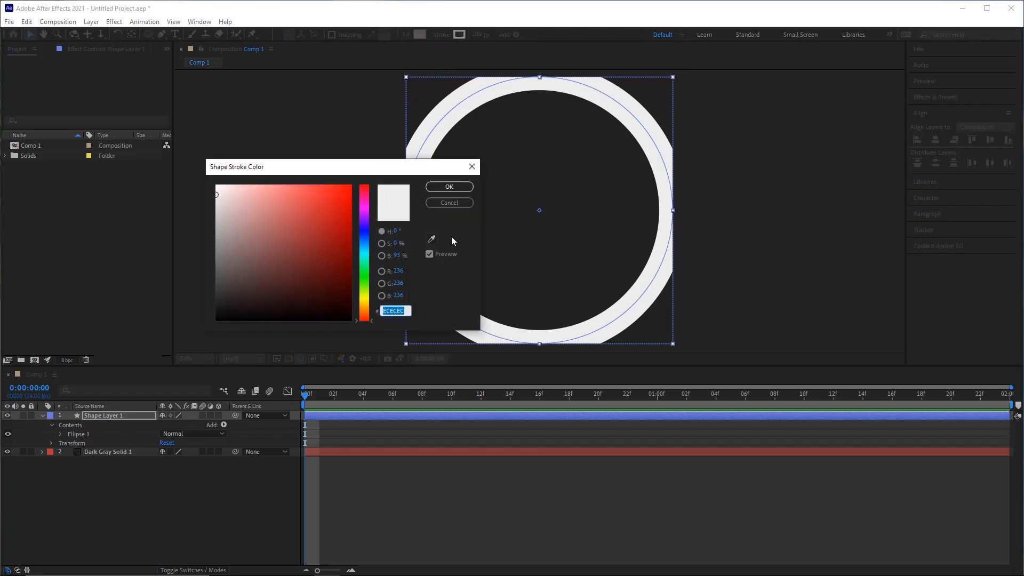
{"action": "left_click", "coordinate": [644, 289]}
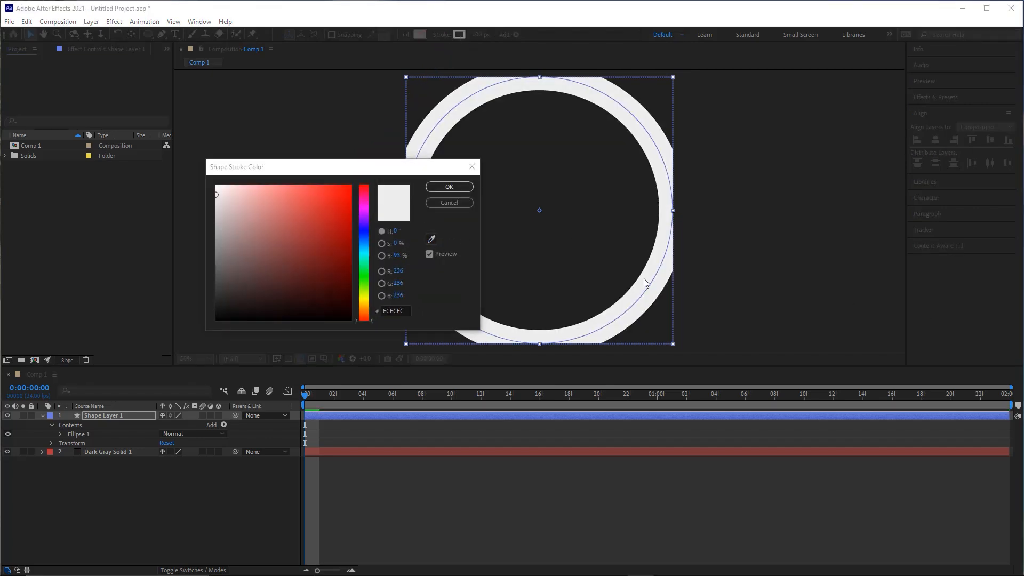
{"action": "left_click", "coordinate": [393, 312]}
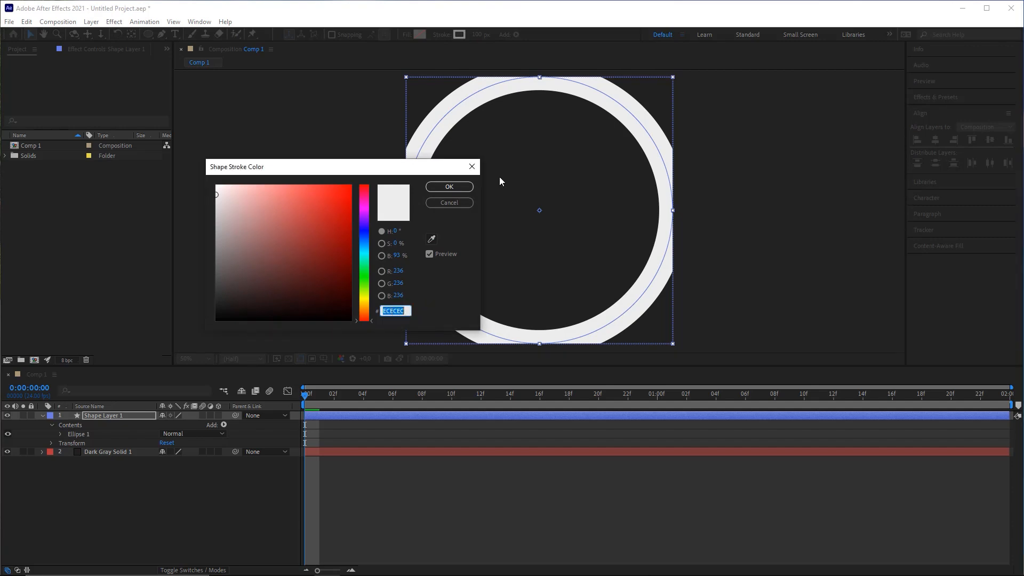
{"action": "left_click_drag", "start_coordinate": [430, 161], "coordinate": [452, 151]}
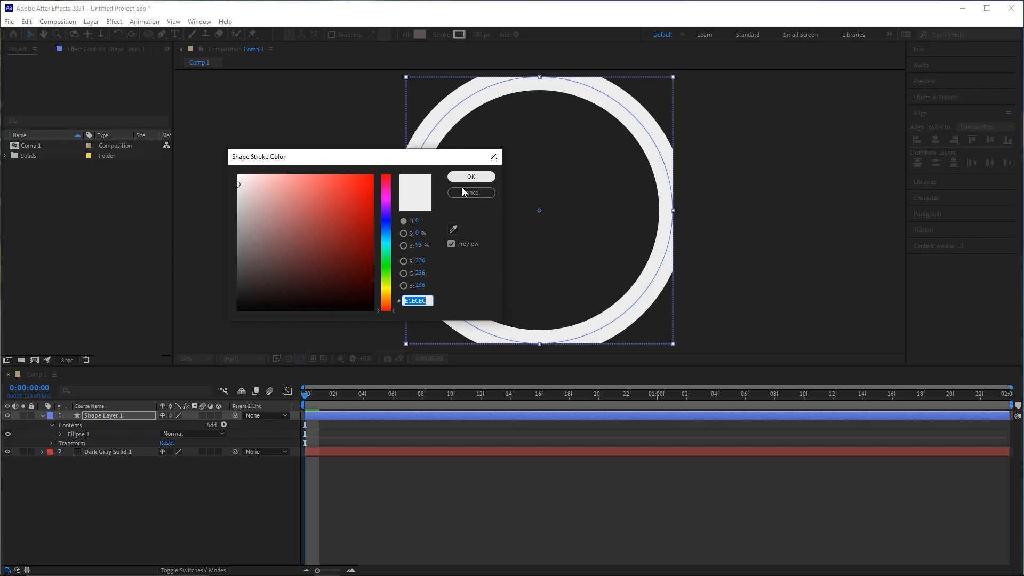
{"action": "left_click", "coordinate": [464, 179]}
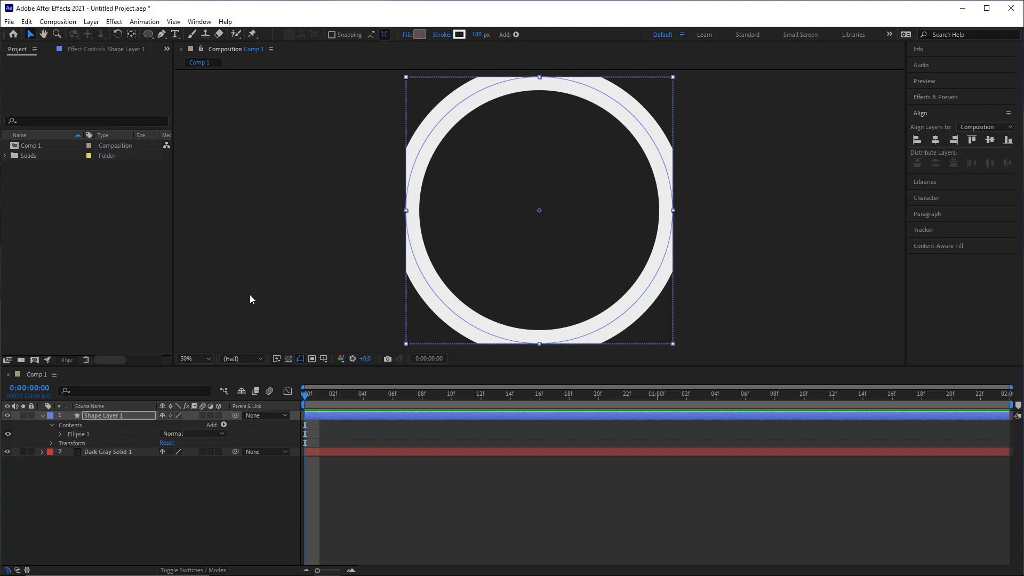
Try a different stroke width on the ellipse and set it back to 100 px.
{"action": "mouse_move", "coordinate": [477, 35]}
{"action": "left_mouse_down"}
{"action": "mouse_move", "coordinate": [581, 36]}
{"action": "mouse_move", "coordinate": [458, 43]}
{"action": "mouse_move", "coordinate": [486, 49]}
{"action": "mouse_move", "coordinate": [479, 33]}
{"action": "left_mouse_up"}
{"action": "left_click", "coordinate": [479, 34]}
{"action": "key", "text": "Return"}
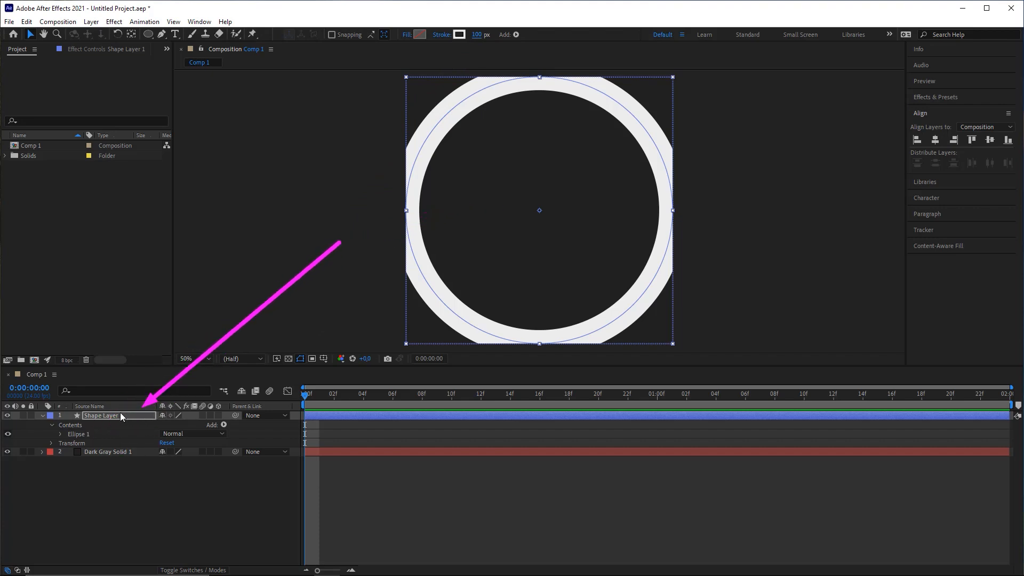
Set the size of Ellipse Path 1 in the shape layer to 700 × 700 with proportions linked.
{"action": "left_click", "coordinate": [142, 416]}
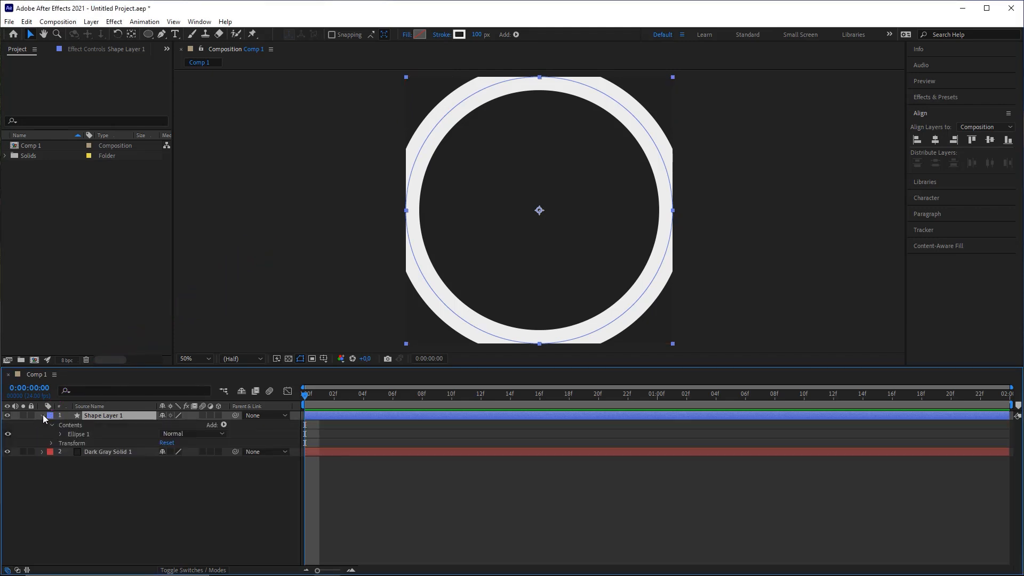
{"action": "left_click", "coordinate": [51, 426]}
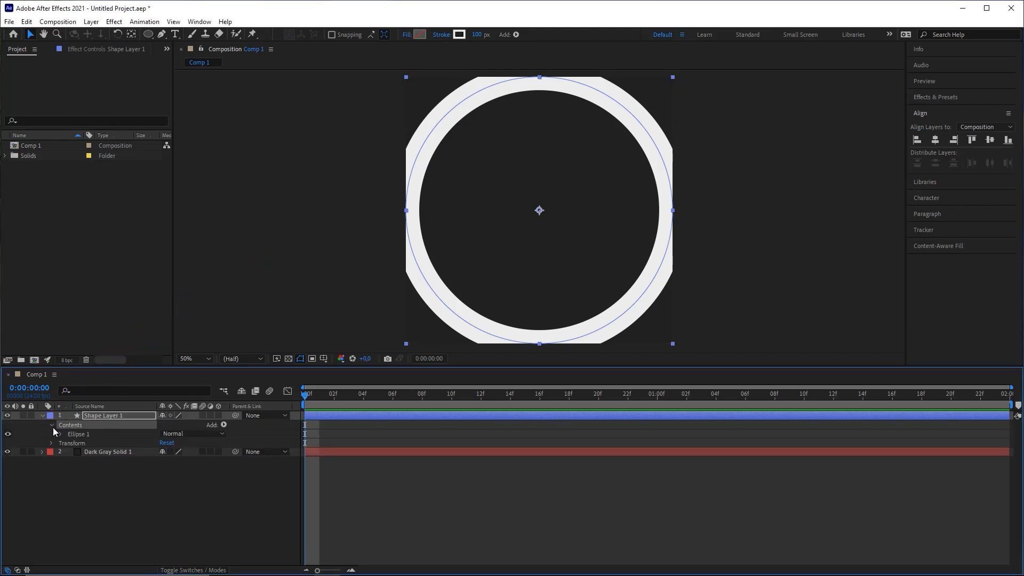
{"action": "left_click", "coordinate": [70, 434]}
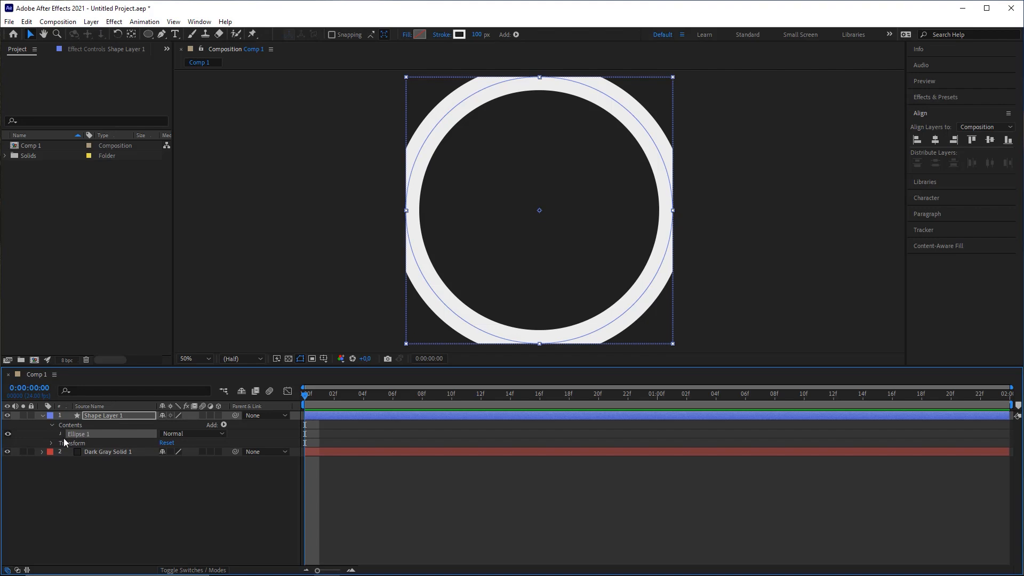
{"action": "left_click", "coordinate": [62, 435]}
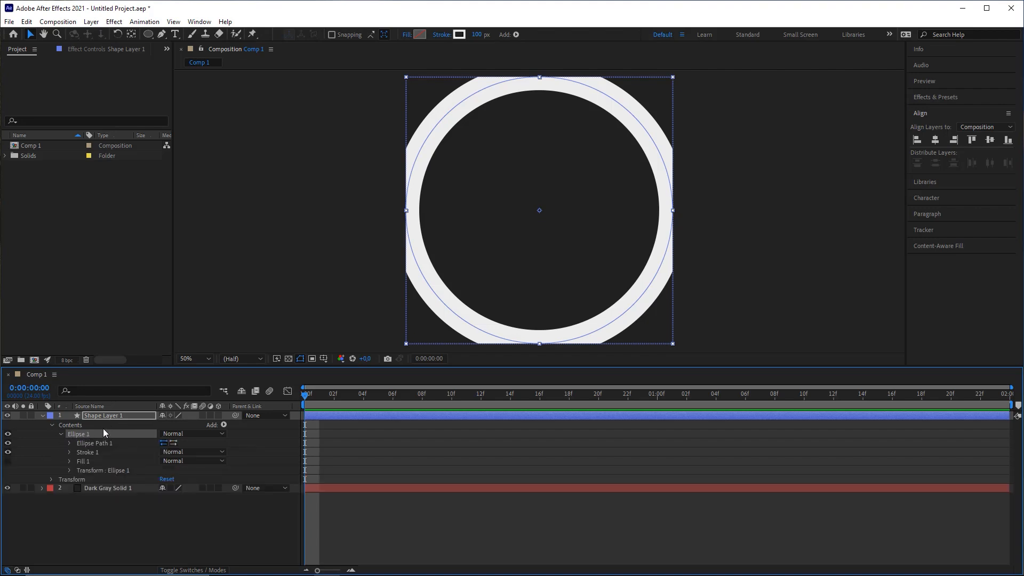
{"action": "left_click", "coordinate": [95, 443]}
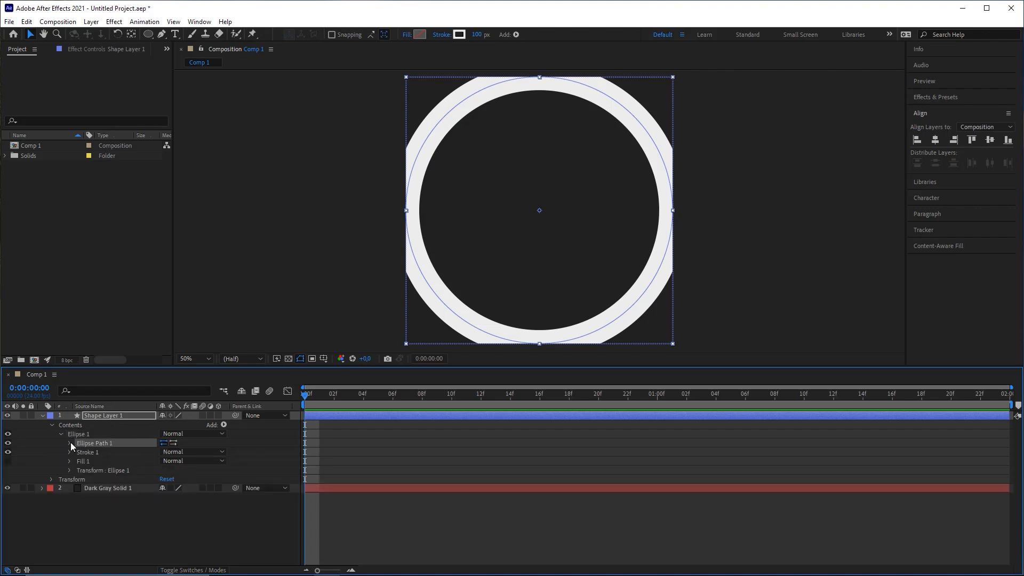
{"action": "left_click", "coordinate": [70, 443]}
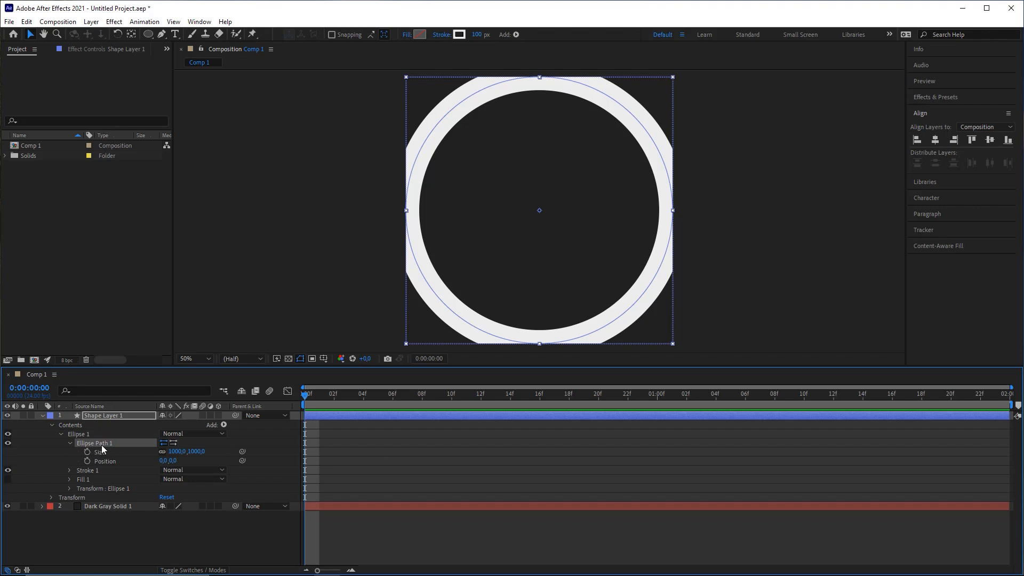
{"action": "left_click", "coordinate": [101, 453]}
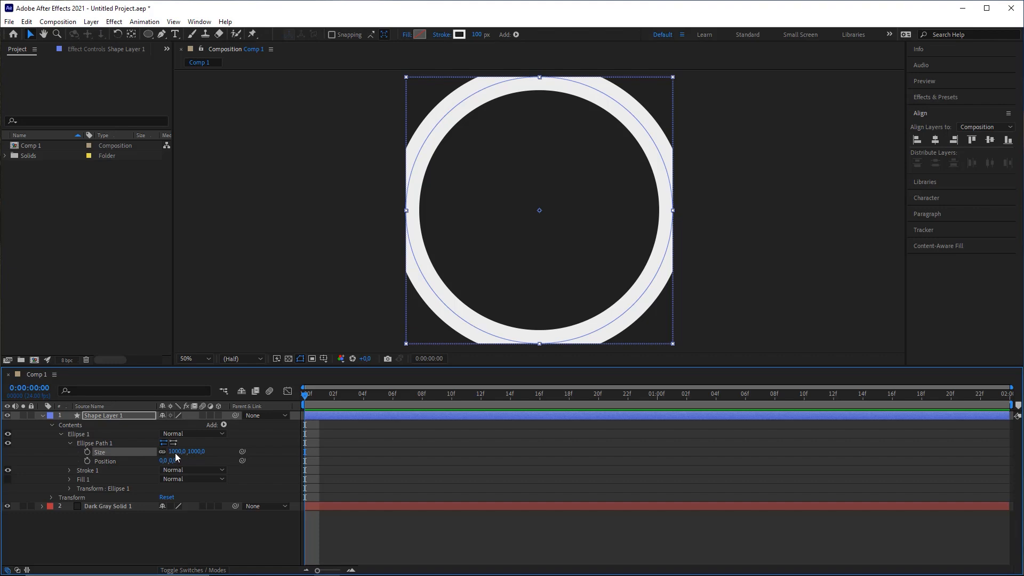
{"action": "left_click_drag", "start_coordinate": [175, 453], "coordinate": [67, 467]}
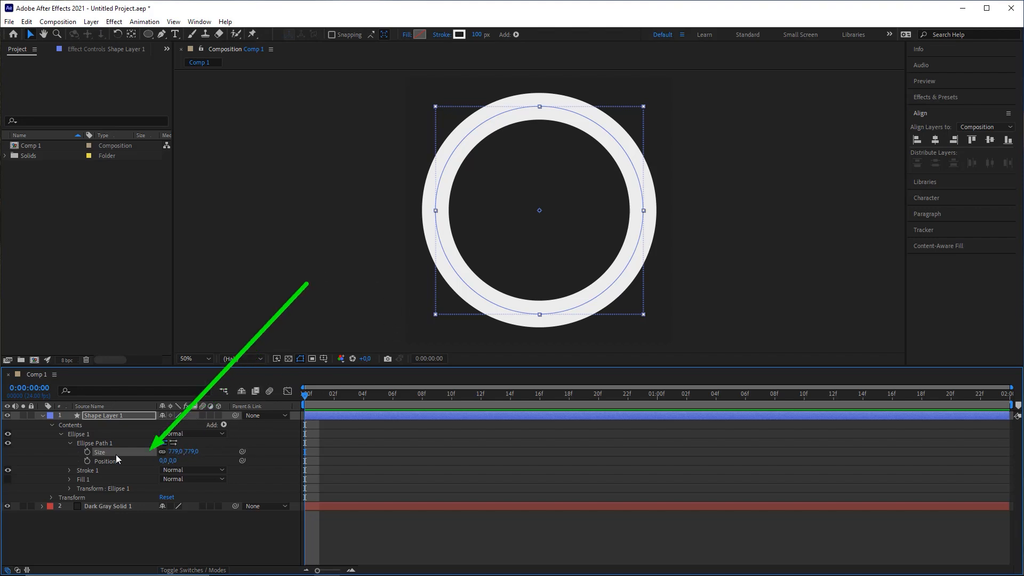
{"action": "type", "text": "700"}
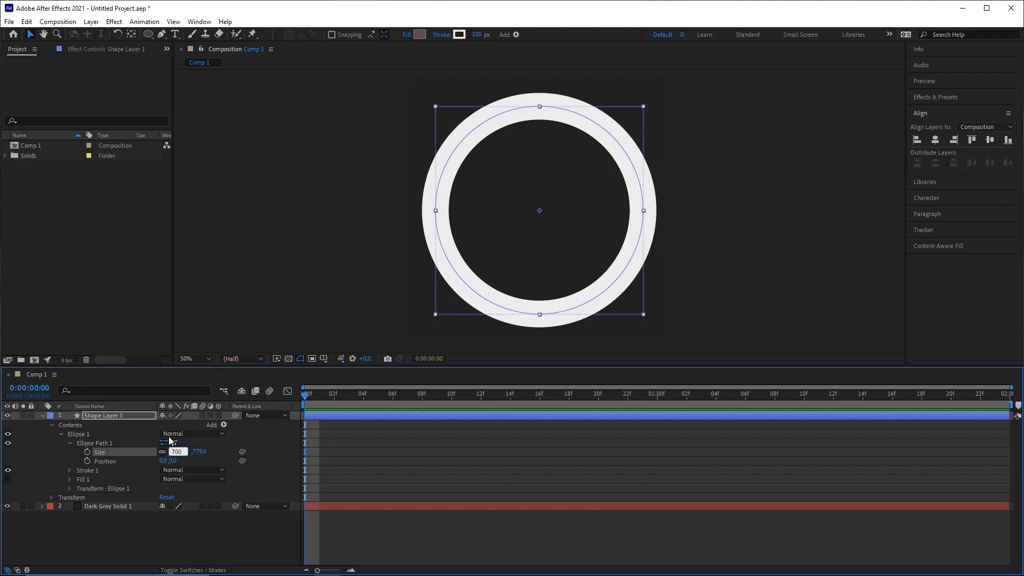
{"action": "key", "text": "Return"}
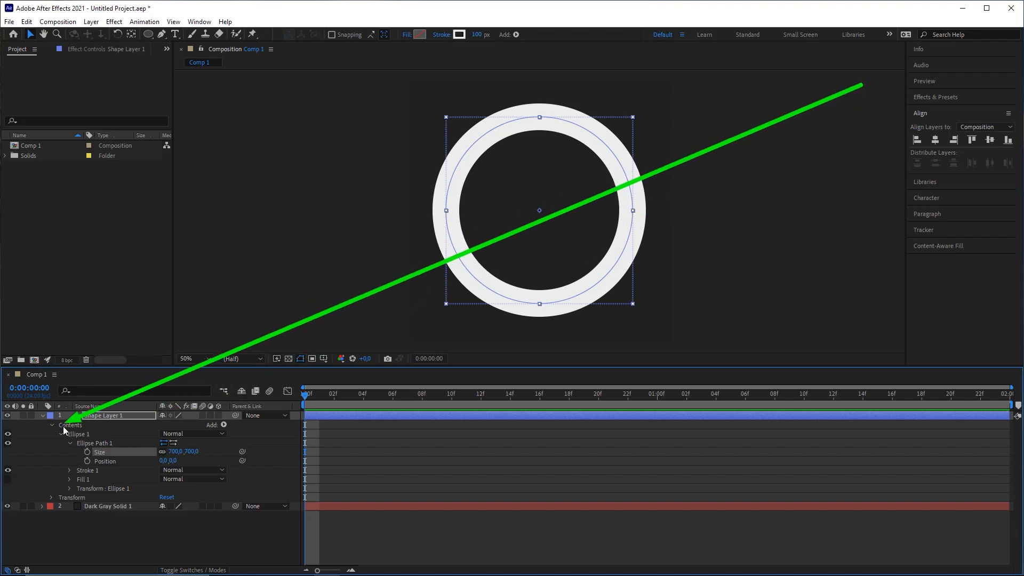
Add a Trim Paths operator to the ellipse and expand its properties.
{"action": "left_click", "coordinate": [224, 425]}
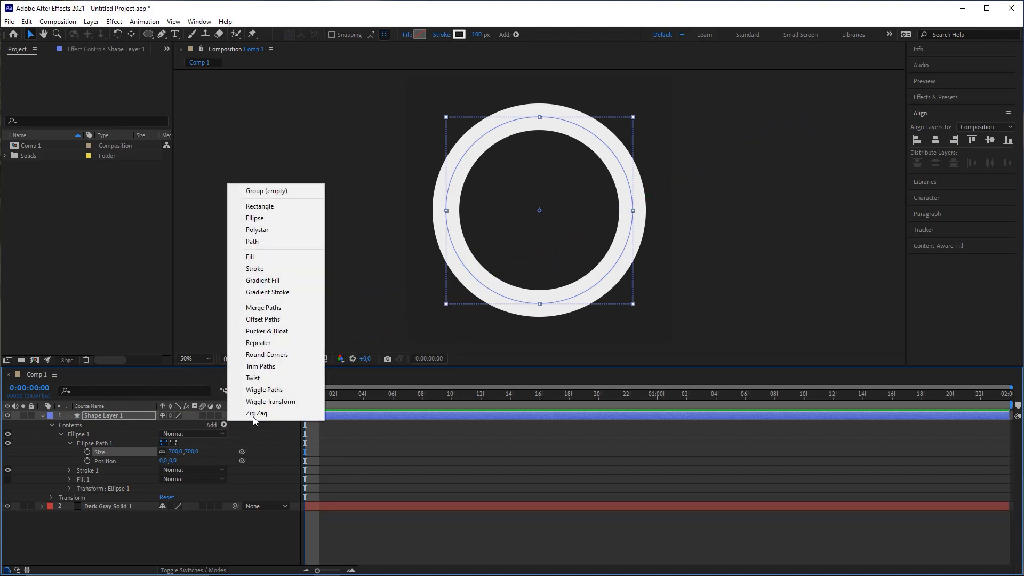
{"action": "left_click", "coordinate": [265, 367]}
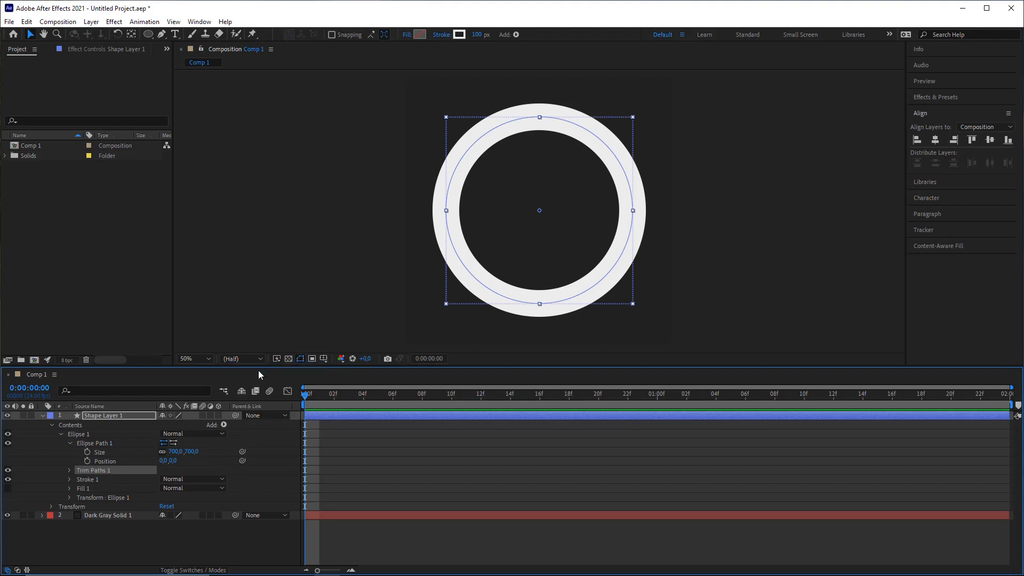
{"action": "left_click", "coordinate": [70, 470]}
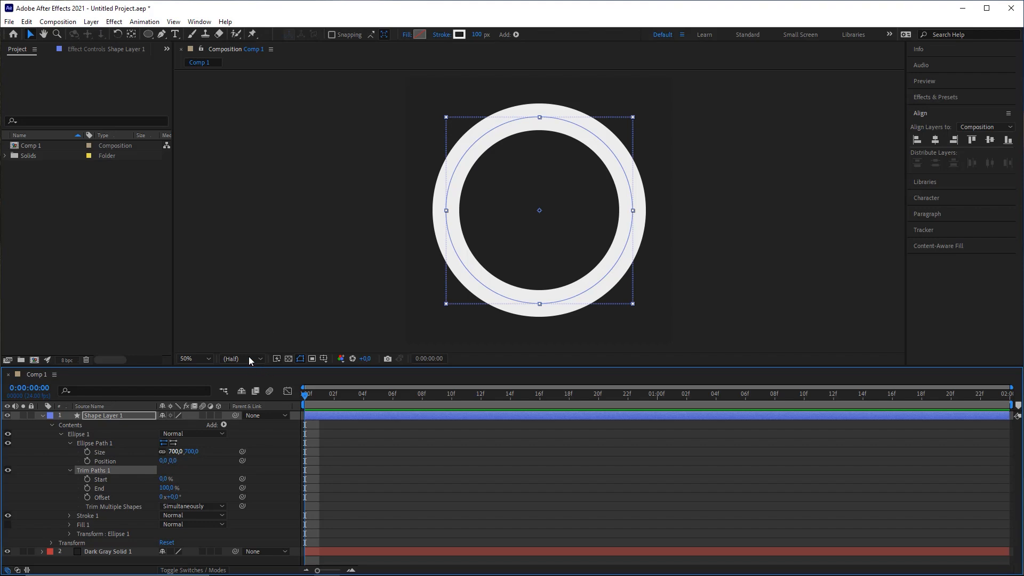
{"action": "left_click", "coordinate": [70, 470]}
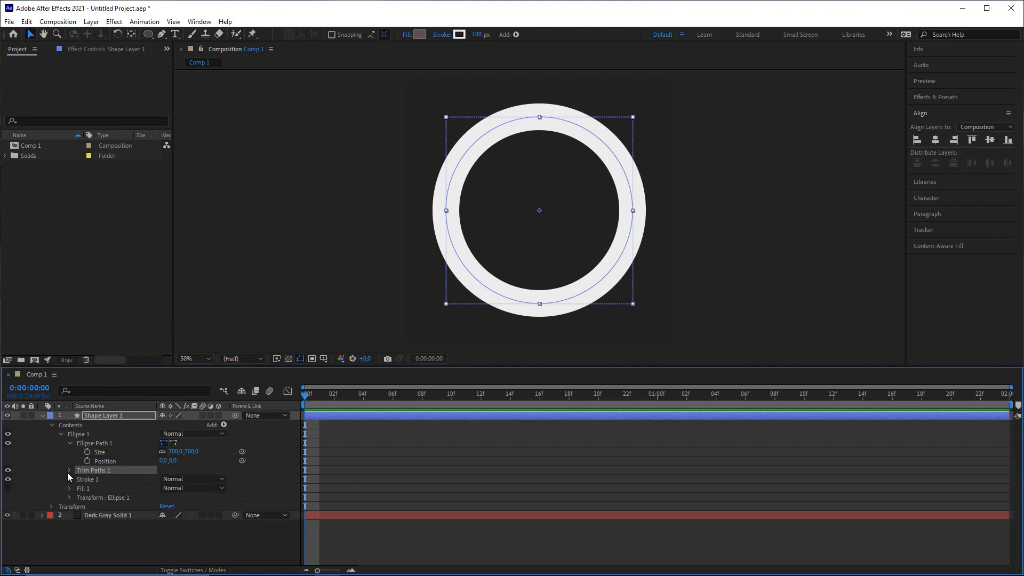
{"action": "left_click", "coordinate": [69, 471]}
{"action": "left_click", "coordinate": [70, 471]}
{"action": "left_click", "coordinate": [69, 470]}
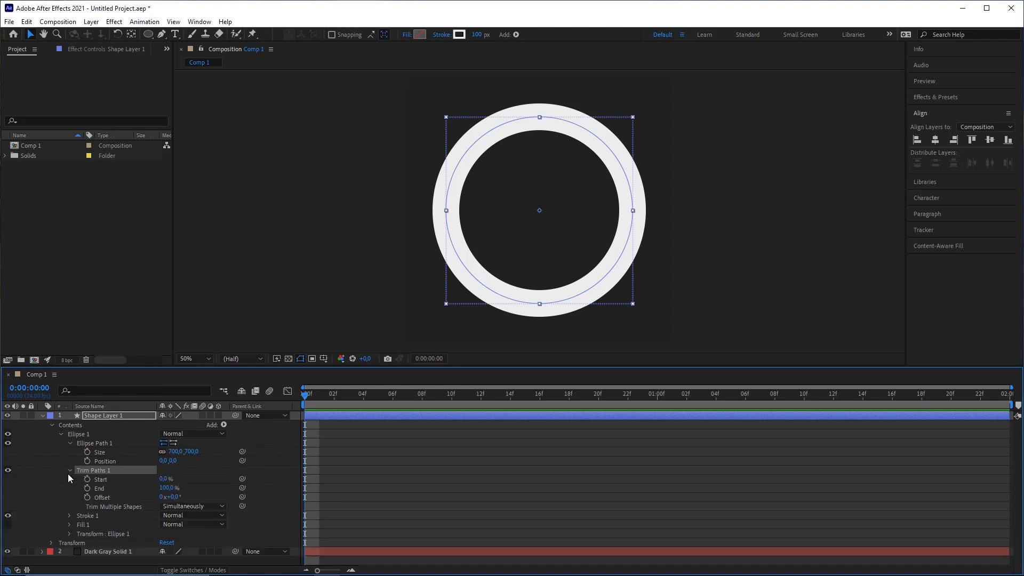
Collapse the Ellipse Path 1 properties, leaving those of Trim Paths 1 expanded.
{"action": "left_click", "coordinate": [95, 443]}
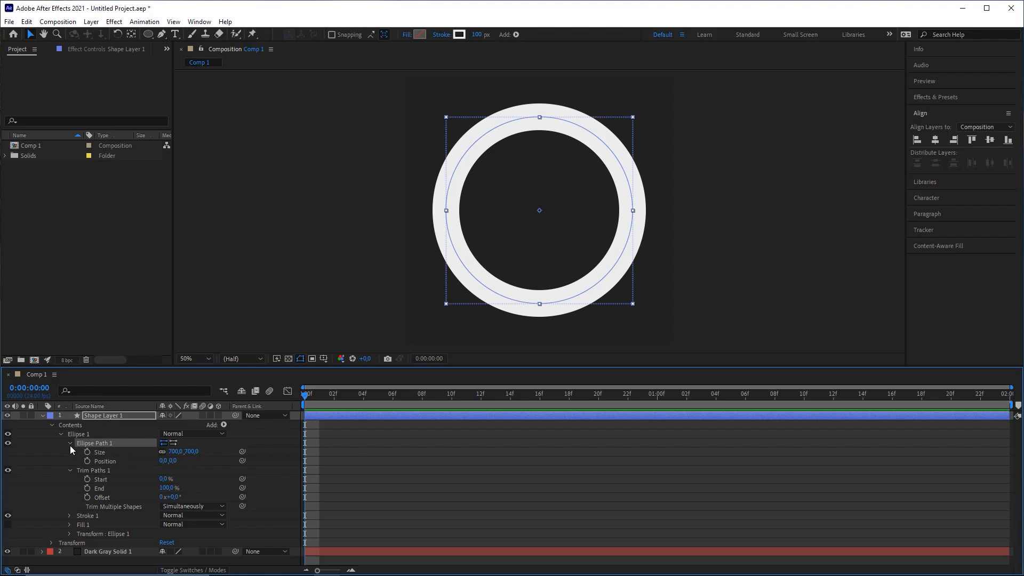
{"action": "left_click", "coordinate": [70, 443]}
{"action": "left_click", "coordinate": [70, 444]}
{"action": "left_click", "coordinate": [109, 452]}
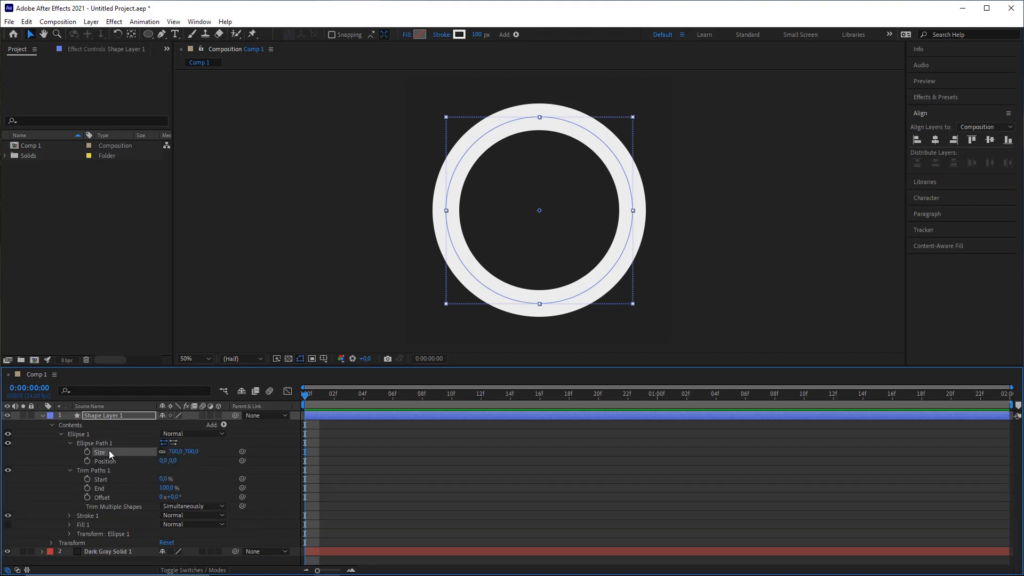
{"action": "left_click", "coordinate": [69, 443]}
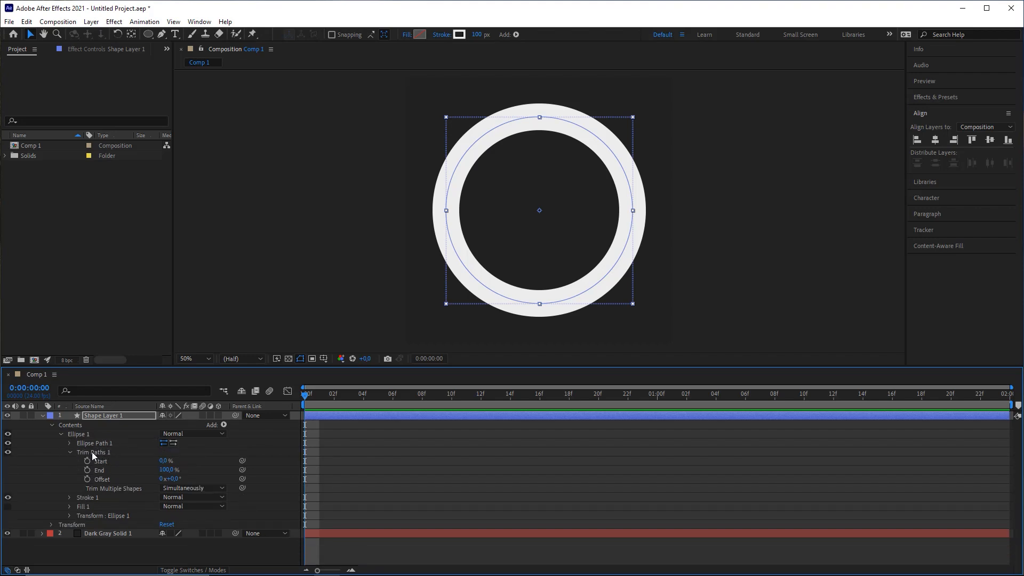
Set the End value of Trim Paths 1 to 0,1% and deselect the layer.
{"action": "left_click", "coordinate": [92, 452]}
{"action": "mouse_move", "coordinate": [164, 469]}
{"action": "left_mouse_down"}
{"action": "mouse_move", "coordinate": [146, 475]}
{"action": "mouse_move", "coordinate": [153, 467]}
{"action": "left_mouse_up"}
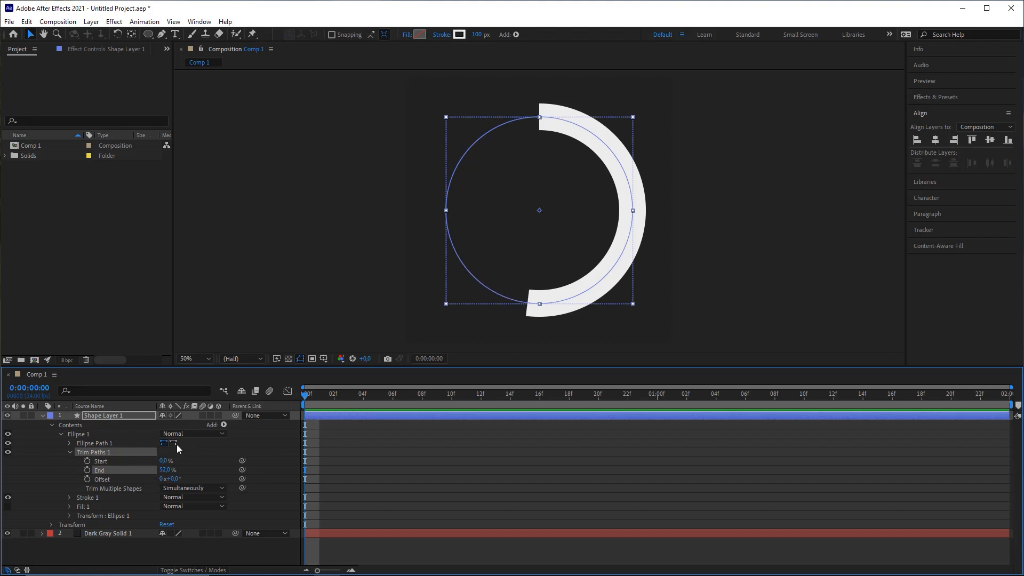
{"action": "left_click", "coordinate": [109, 461]}
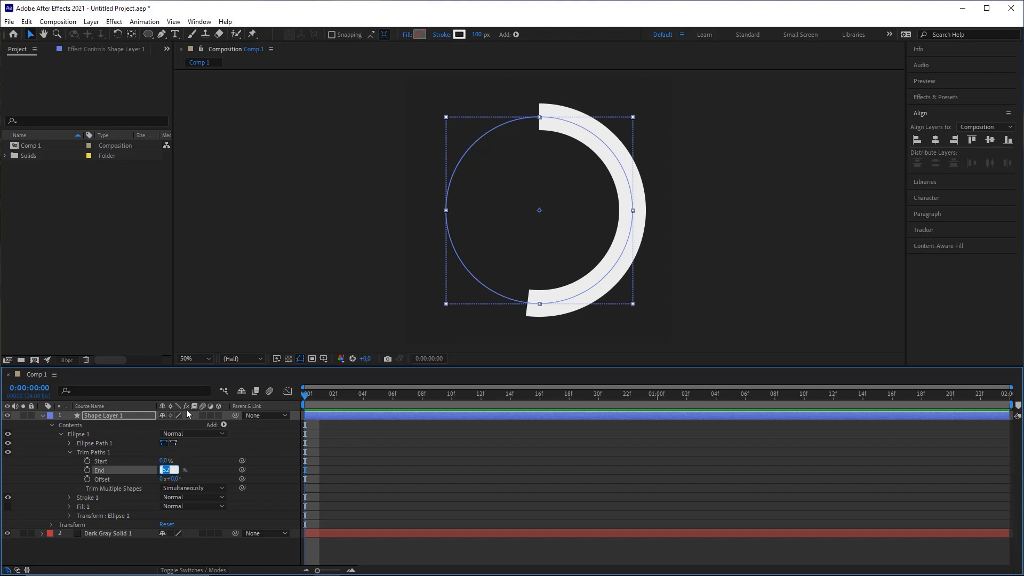
{"action": "type", "text": "0,1"}
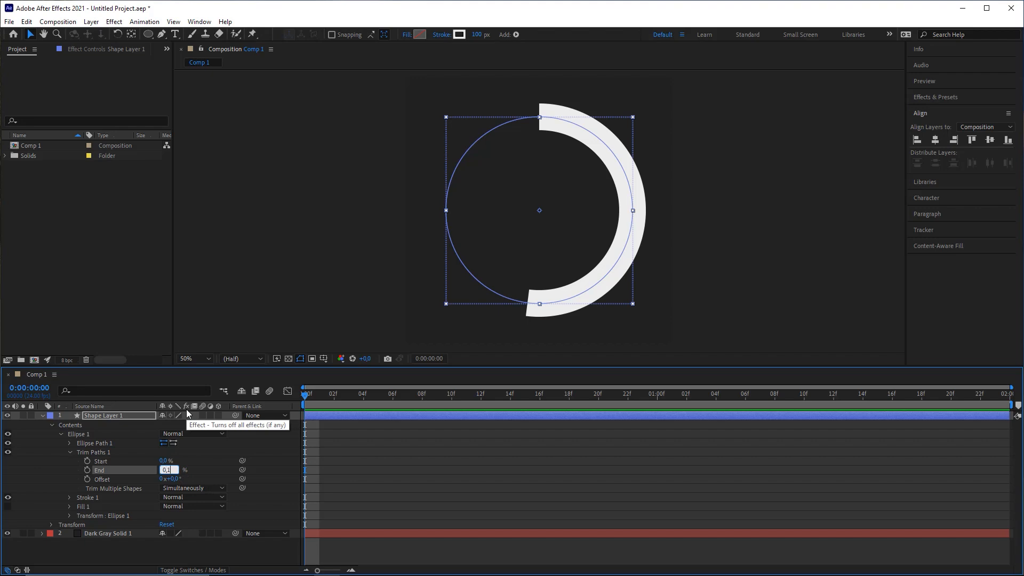
{"action": "key", "text": "Return"}
{"action": "left_click", "coordinate": [399, 441]}
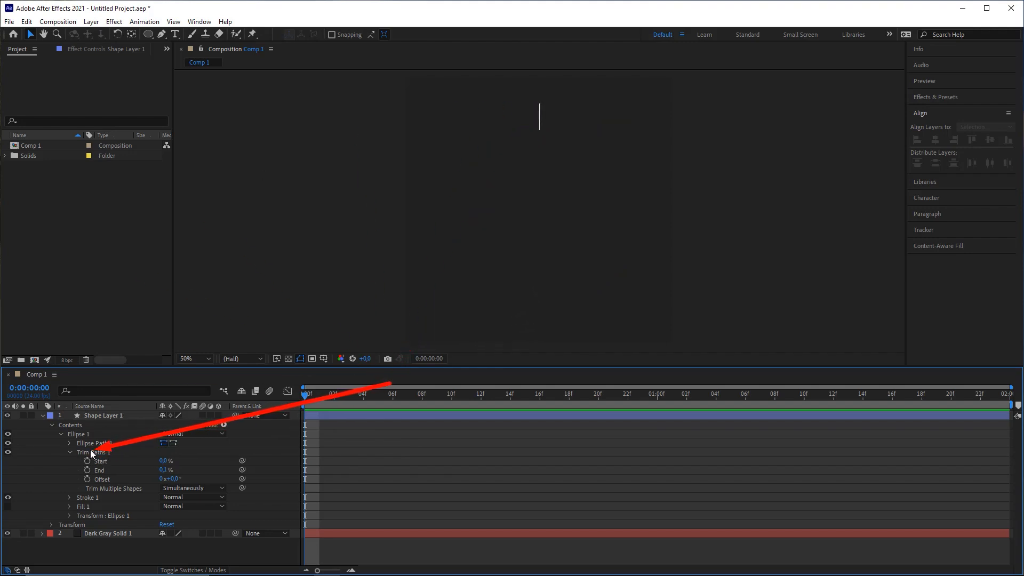
Expand the Stroke 1 properties and set the line cap to Round Cap.
{"action": "left_click", "coordinate": [88, 496]}
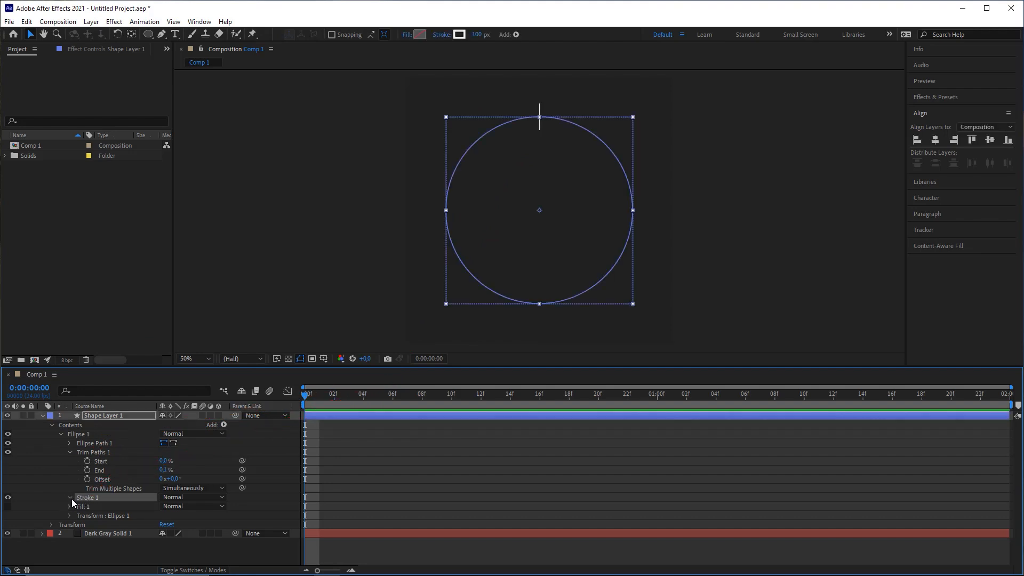
{"action": "left_click", "coordinate": [70, 497]}
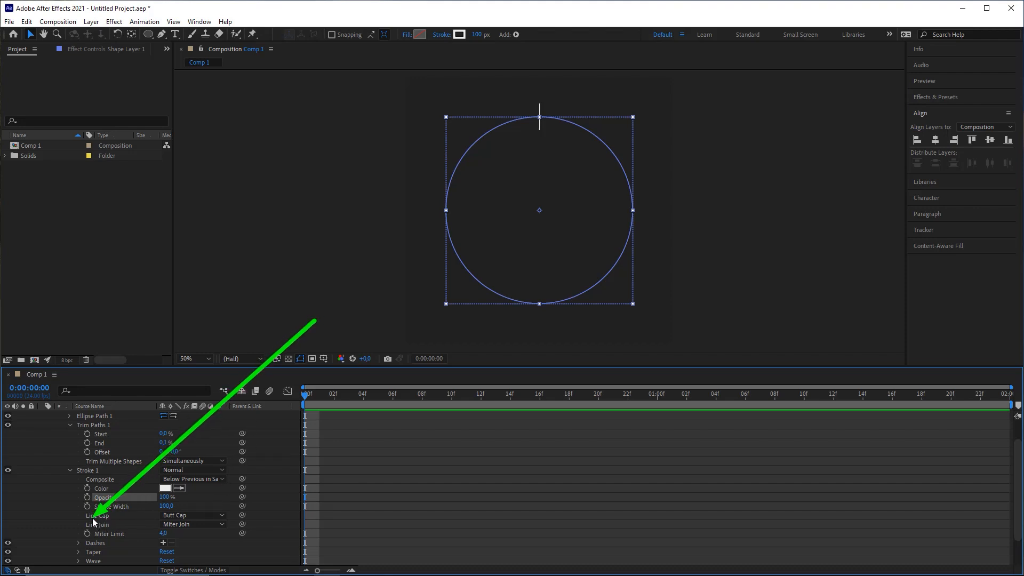
{"action": "left_click", "coordinate": [177, 516]}
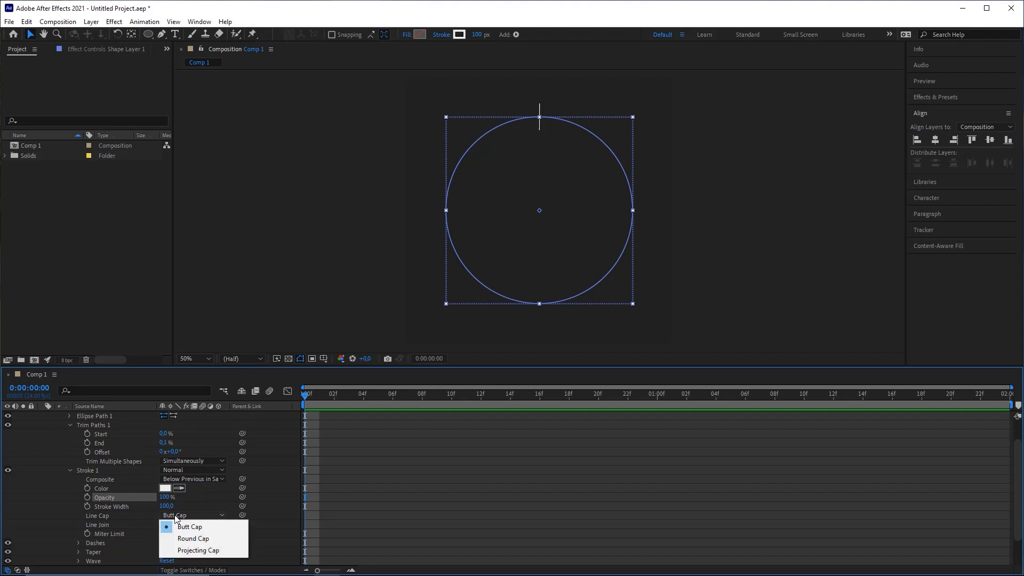
{"action": "left_click", "coordinate": [191, 538]}
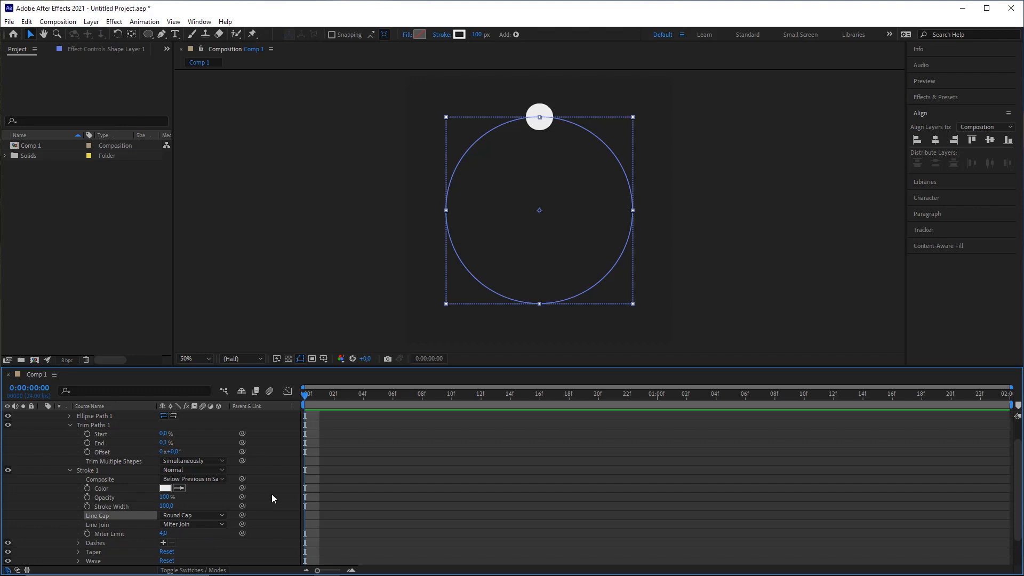
Try a Trim Paths End value of about 52% to check the rounded stroke, and set it back to 0,1%.
{"action": "scroll", "coordinate": [155, 458], "scroll_direction": "up", "scroll_amount": 2}
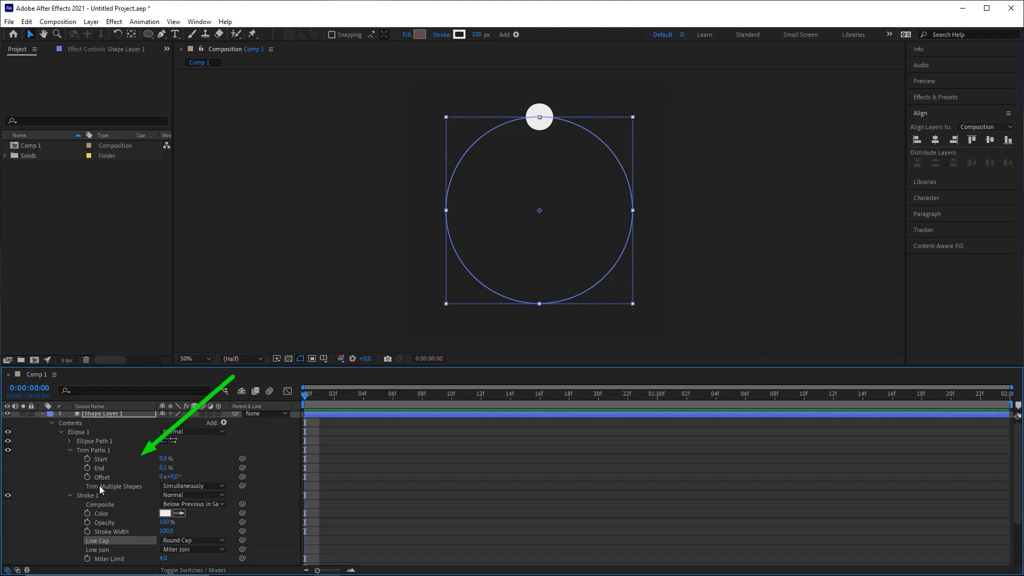
{"action": "left_click_drag", "start_coordinate": [162, 470], "coordinate": [187, 466]}
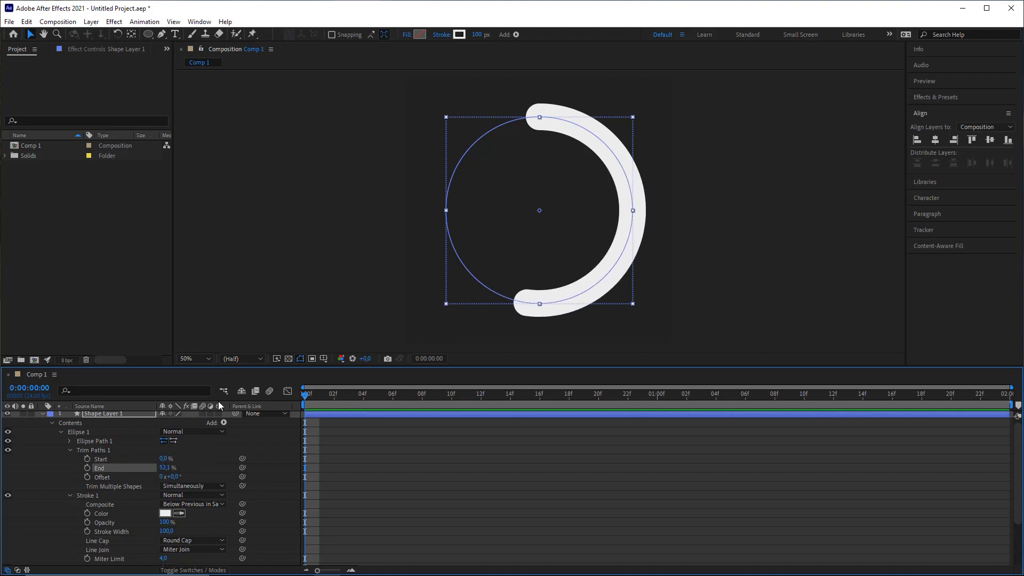
{"action": "left_click", "coordinate": [176, 467]}
{"action": "type", "text": "0,1"}
{"action": "key", "text": "Return"}
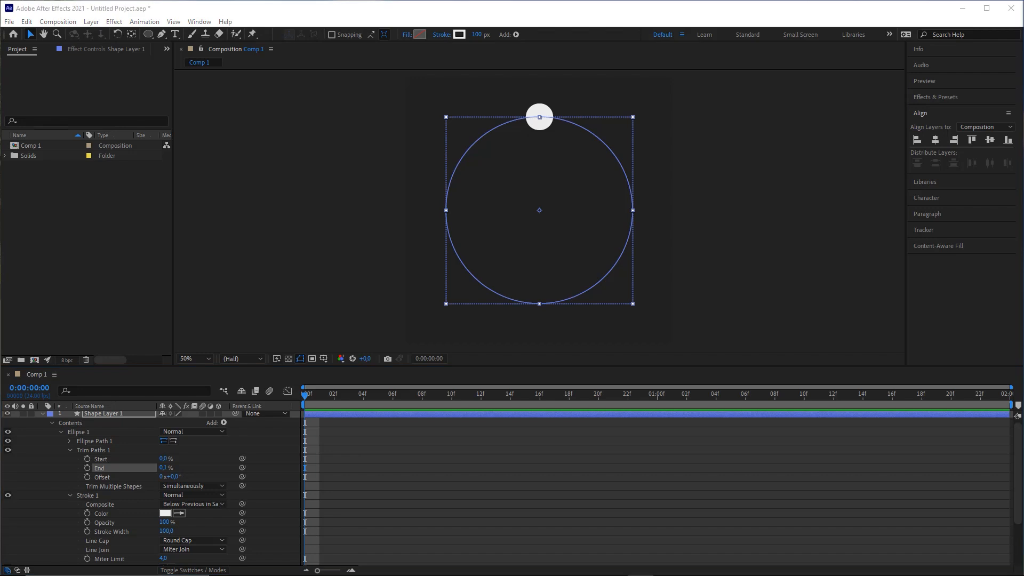
Deselect the shape layer and collapse the Trim Paths 1 and Stroke 1 properties.
{"action": "left_click", "coordinate": [392, 449]}
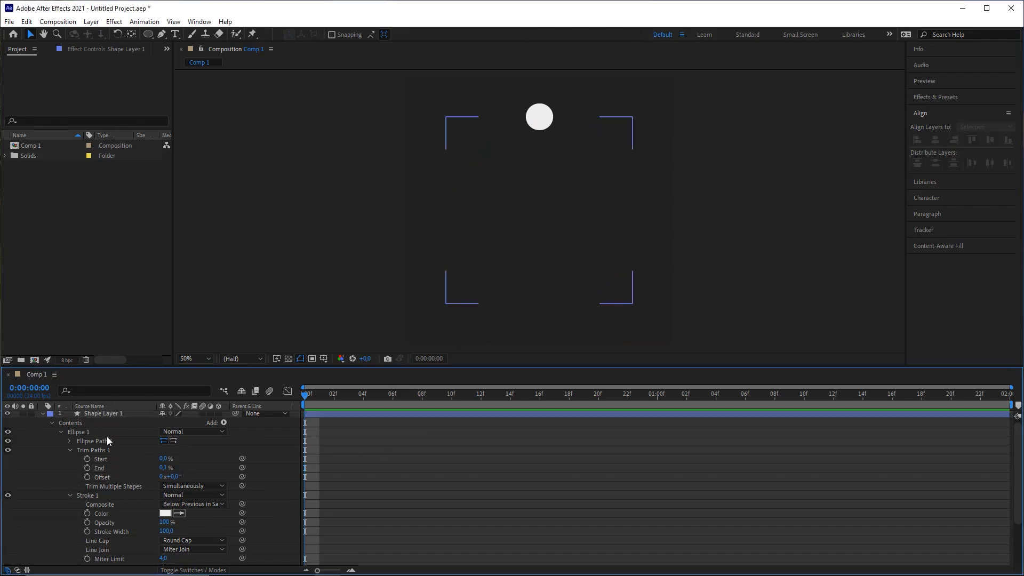
{"action": "left_click", "coordinate": [70, 452]}
{"action": "left_click", "coordinate": [70, 462]}
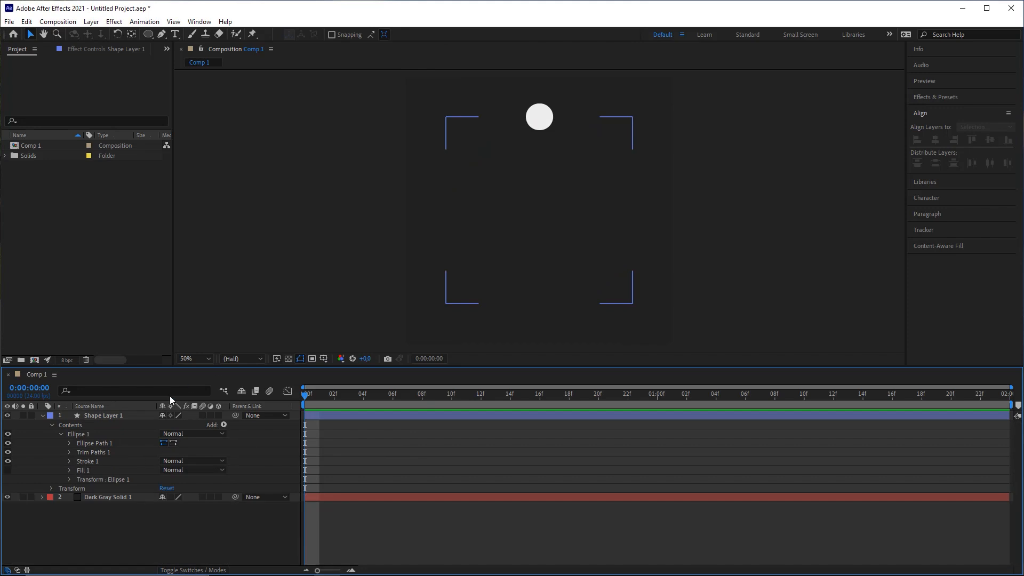
Expand Trim Paths 1, move the dot around the circle with Offset, and set the offset to 1x+0,0°.
{"action": "left_click", "coordinate": [70, 453]}
{"action": "left_click", "coordinate": [102, 477]}
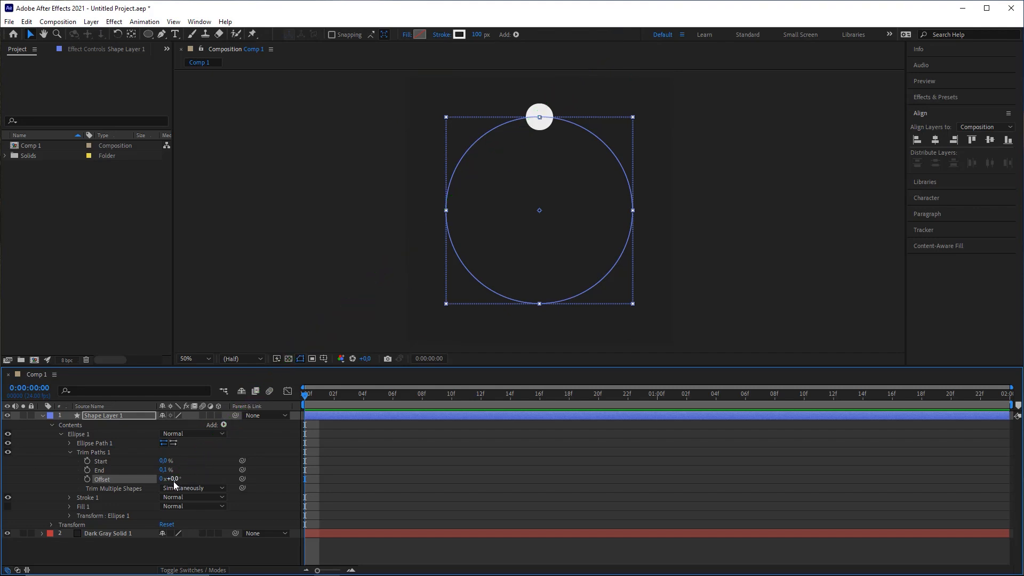
{"action": "left_click_drag", "start_coordinate": [176, 481], "coordinate": [327, 453]}
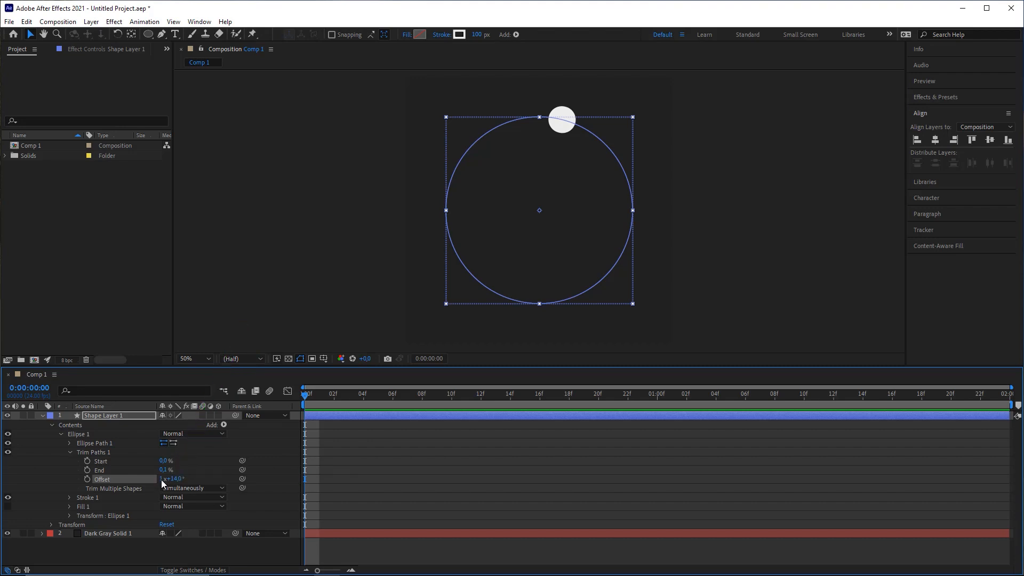
{"action": "key", "text": "Tab"}
{"action": "type", "text": "0"}
{"action": "key", "text": "Return"}
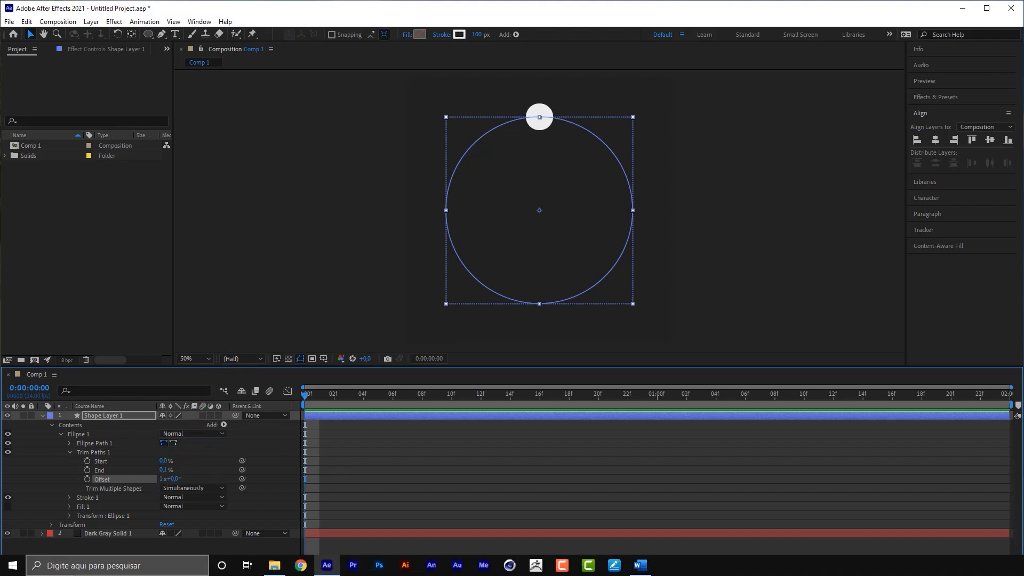
Set the Trim Paths 1 Offset to 0x+0,0°.
{"action": "left_click", "coordinate": [205, 447]}
{"action": "left_click", "coordinate": [160, 478]}
{"action": "type", "text": "0"}
{"action": "key", "text": "Return"}
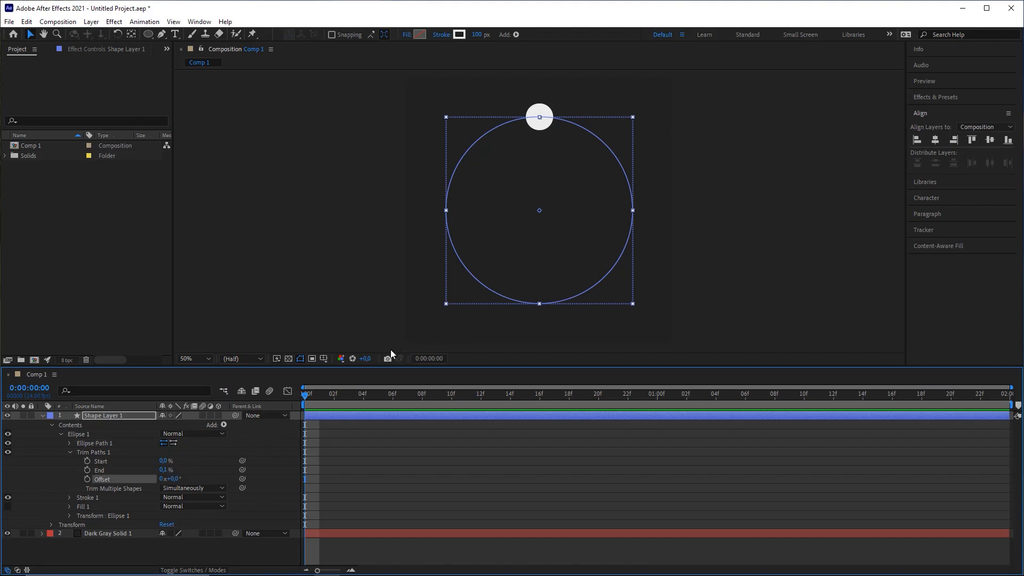
Add the first Offset keyframe for Trim Paths 1 at 0:00:00:00.
{"action": "left_click", "coordinate": [345, 394]}
{"action": "left_click_drag", "start_coordinate": [346, 395], "coordinate": [281, 404]}
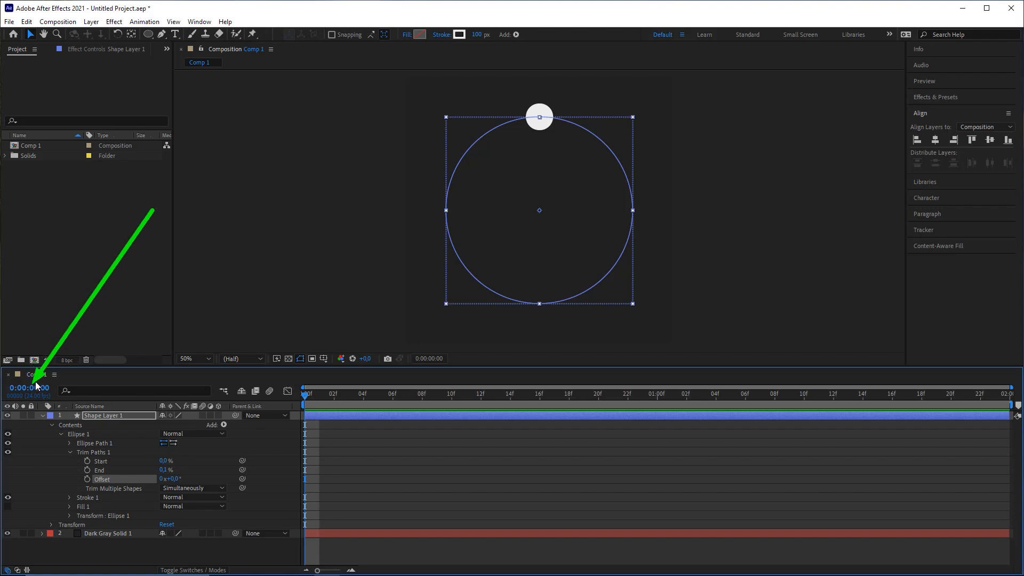
{"action": "left_click_drag", "start_coordinate": [308, 400], "coordinate": [349, 396]}
{"action": "left_click", "coordinate": [305, 395]}
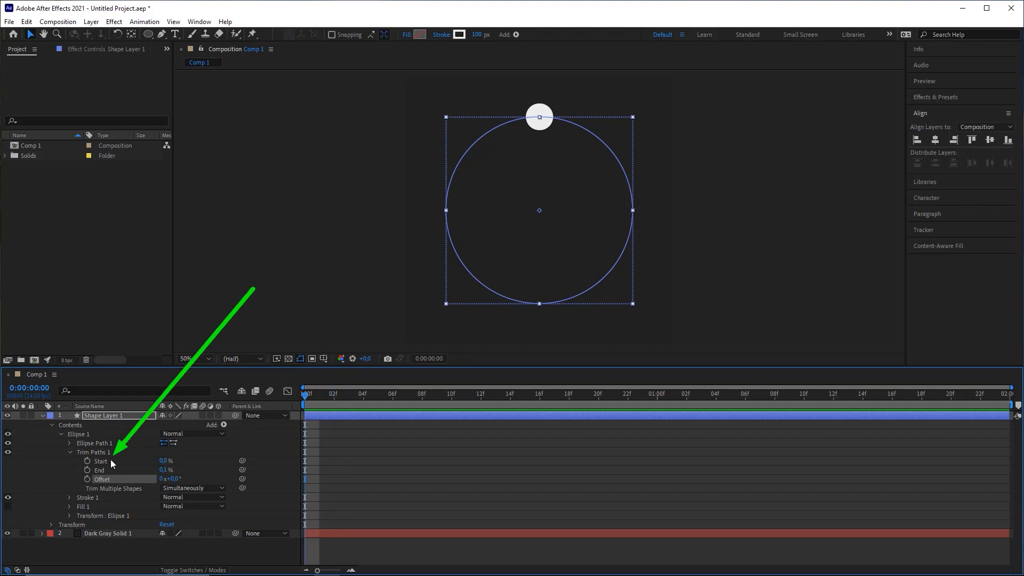
{"action": "left_click", "coordinate": [87, 479]}
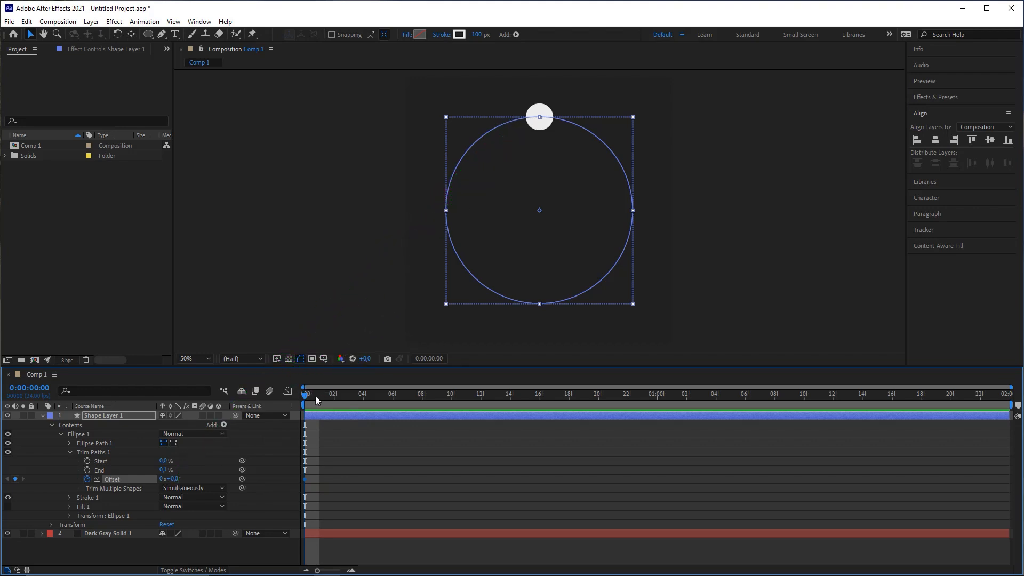
Keyframe the Trim Paths 1 Offset at 180° at 0:00:01:00.
{"action": "mouse_move", "coordinate": [316, 396]}
{"action": "left_mouse_down"}
{"action": "mouse_move", "coordinate": [526, 396]}
{"action": "mouse_move", "coordinate": [549, 385]}
{"action": "mouse_move", "coordinate": [658, 397]}
{"action": "left_mouse_up"}
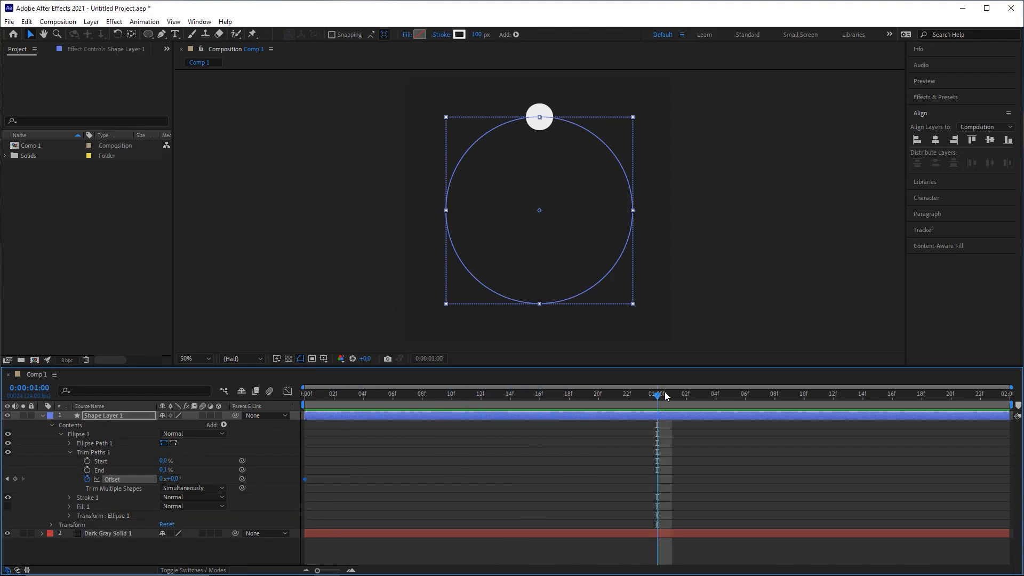
{"action": "mouse_move", "coordinate": [370, 151]}
{"action": "left_mouse_down"}
{"action": "mouse_move", "coordinate": [7, 394]}
{"action": "mouse_move", "coordinate": [25, 317]}
{"action": "mouse_move", "coordinate": [21, 362]}
{"action": "mouse_move", "coordinate": [39, 376]}
{"action": "mouse_move", "coordinate": [34, 389]}
{"action": "mouse_move", "coordinate": [108, 415]}
{"action": "mouse_move", "coordinate": [92, 481]}
{"action": "left_mouse_up"}
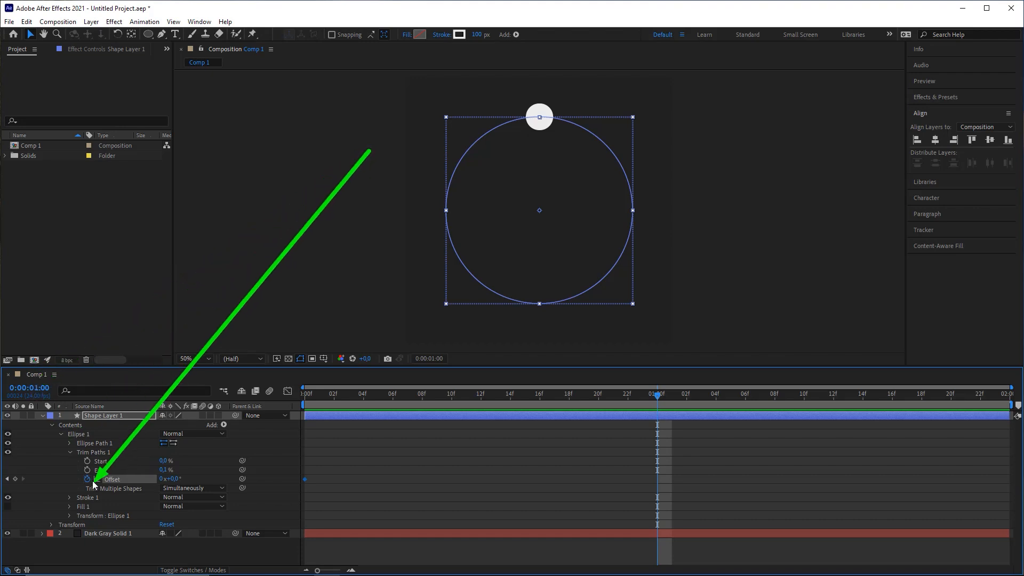
{"action": "left_click", "coordinate": [176, 478]}
{"action": "type", "text": "180"}
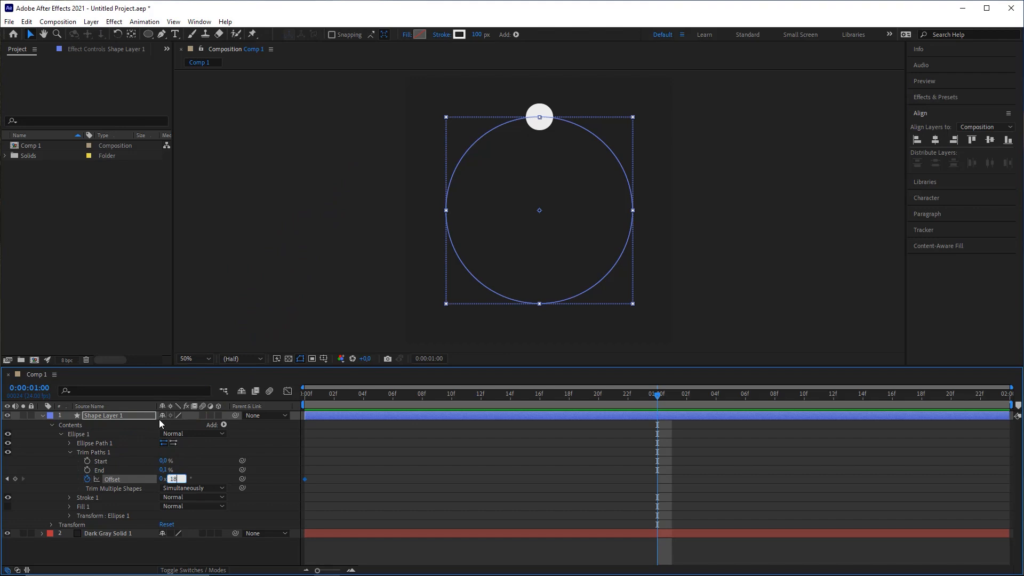
{"action": "key", "text": "Return"}
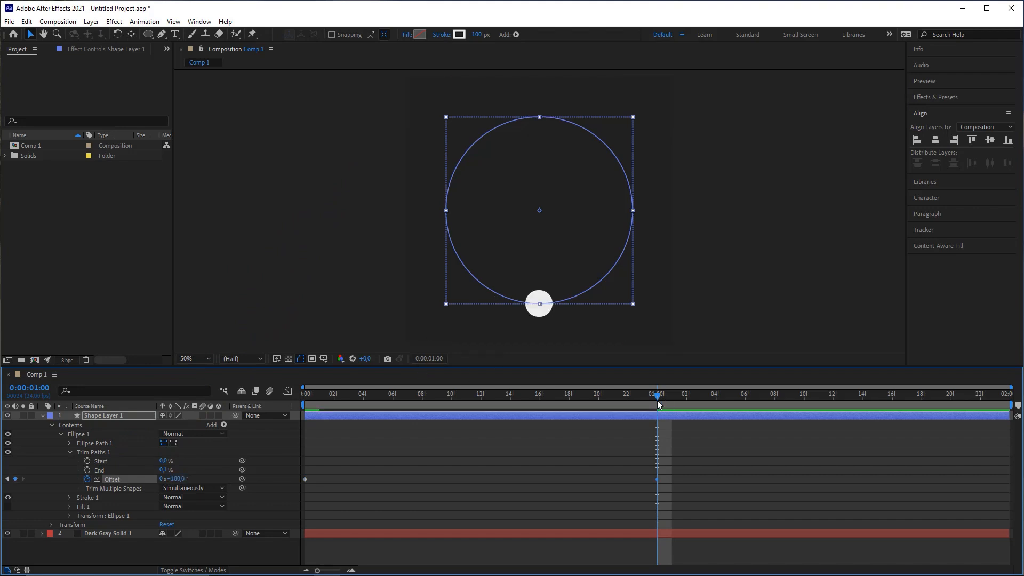
{"action": "mouse_move", "coordinate": [659, 405]}
{"action": "left_mouse_down"}
{"action": "mouse_move", "coordinate": [283, 408]}
{"action": "mouse_move", "coordinate": [443, 400]}
{"action": "mouse_move", "coordinate": [657, 411]}
{"action": "left_mouse_up"}
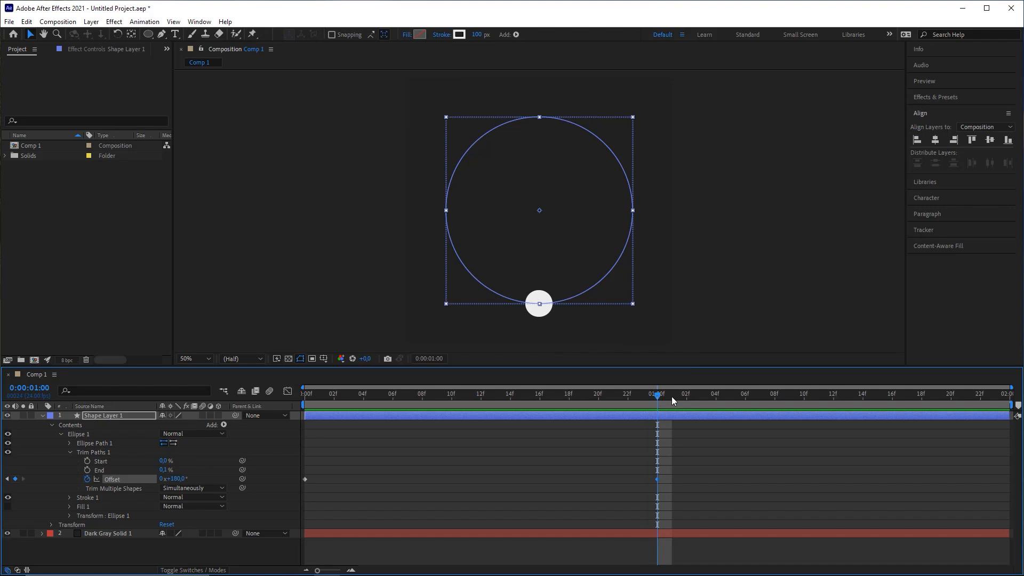
Keyframe the Trim Paths 1 Offset at 360° at 0:00:01:23.
{"action": "left_click_drag", "start_coordinate": [671, 396], "coordinate": [995, 393]}
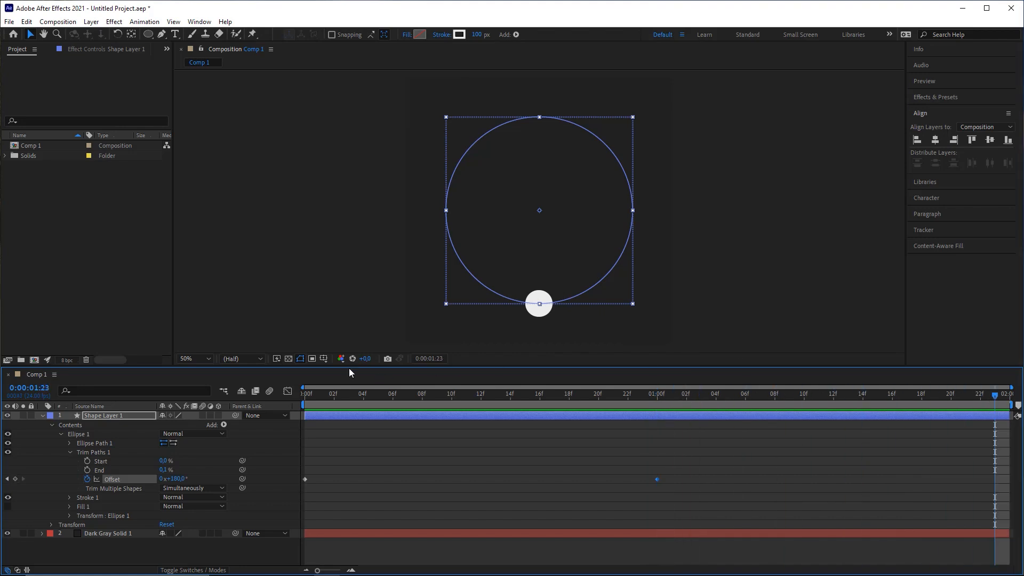
{"action": "left_click", "coordinate": [179, 479]}
{"action": "type", "text": "360"}
{"action": "key", "text": "Return"}
Preview the dot's animation from the start and scrub through the Offset keyframes to check its movement around the circle.
{"action": "left_click_drag", "start_coordinate": [327, 395], "coordinate": [303, 398]}
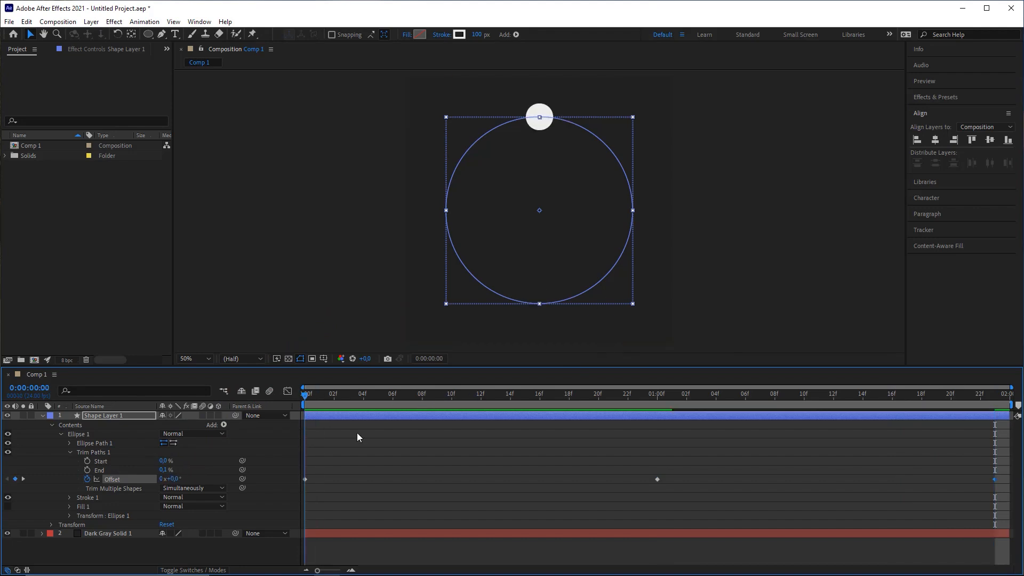
{"action": "left_click", "coordinate": [397, 438]}
{"action": "key", "text": "space"}
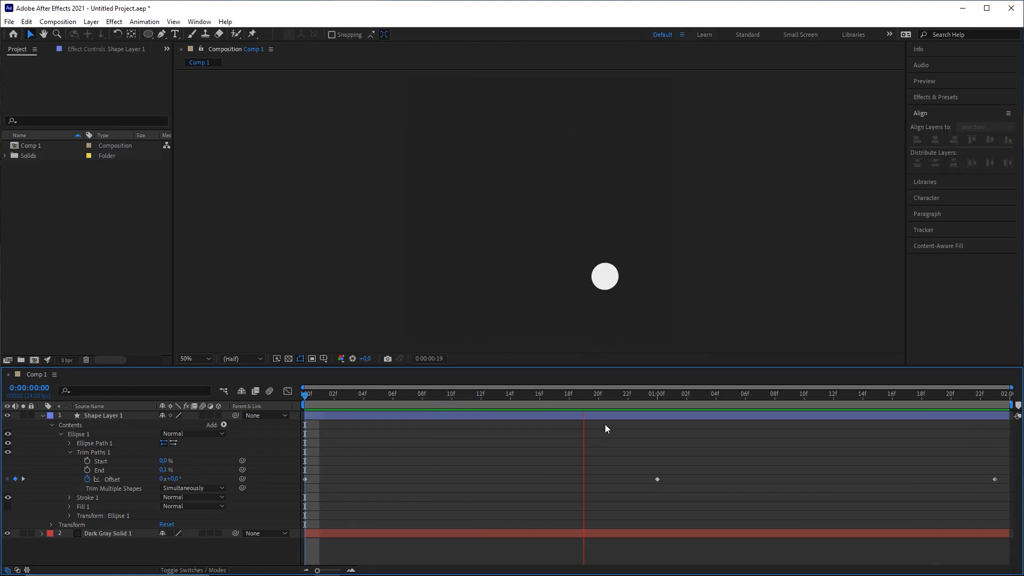
{"action": "left_click", "coordinate": [658, 396]}
{"action": "left_click_drag", "start_coordinate": [657, 396], "coordinate": [996, 397]}
{"action": "left_click_drag", "start_coordinate": [305, 396], "coordinate": [335, 394]}
{"action": "left_click_drag", "start_coordinate": [460, 394], "coordinate": [491, 387]}
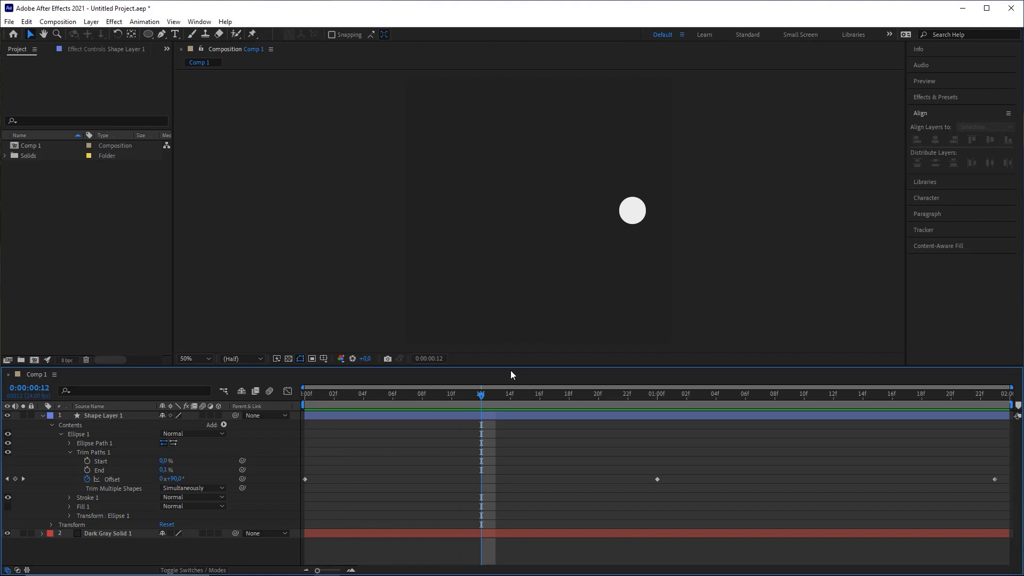
{"action": "left_click", "coordinate": [467, 417]}
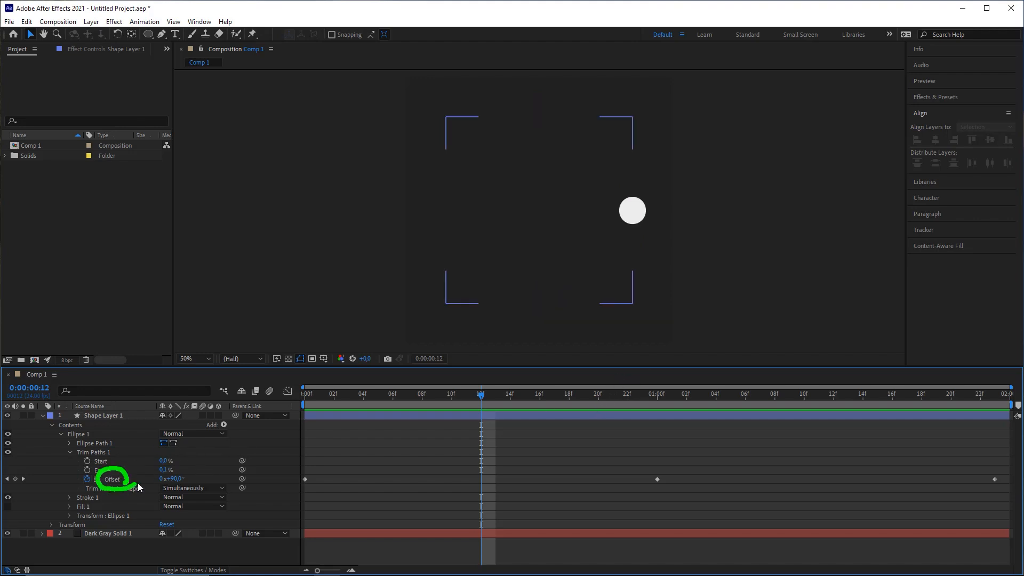
Select all Offset keyframes and set both the incoming and outgoing influence of their Keyframe Velocity to 80%.
{"action": "left_click", "coordinate": [118, 479]}
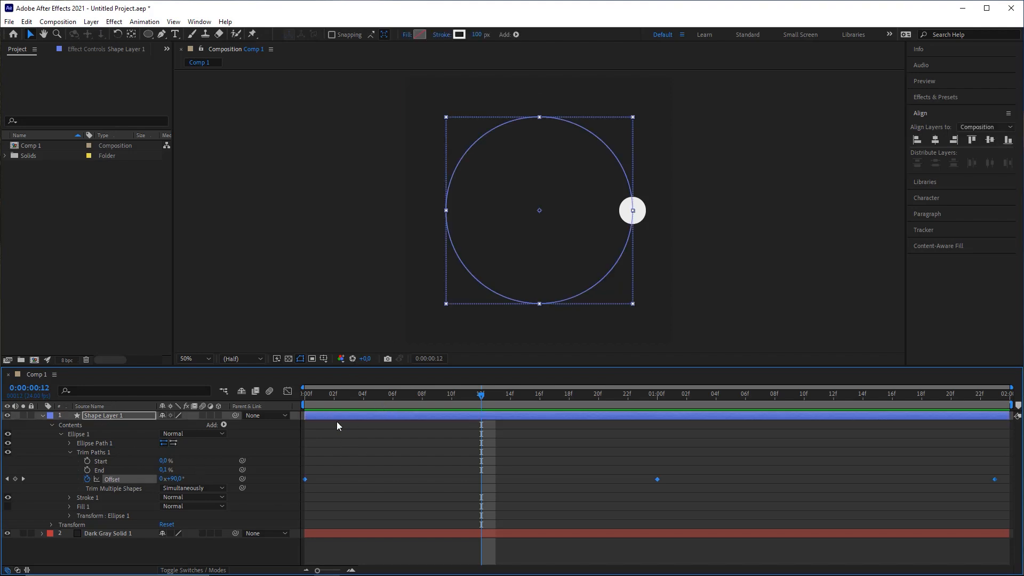
{"action": "left_click_drag", "start_coordinate": [324, 483], "coordinate": [346, 499]}
{"action": "left_click_drag", "start_coordinate": [691, 491], "coordinate": [714, 497]}
{"action": "mouse_move", "coordinate": [977, 467]}
{"action": "left_mouse_down"}
{"action": "mouse_move", "coordinate": [983, 487]}
{"action": "mouse_move", "coordinate": [1012, 472]}
{"action": "left_mouse_up"}
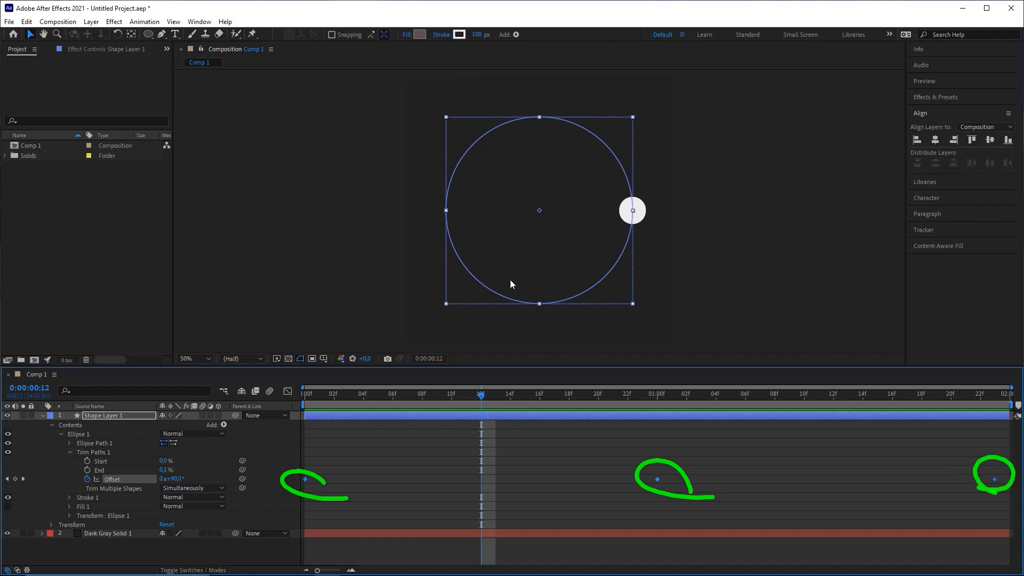
{"action": "key", "text": "Escape"}
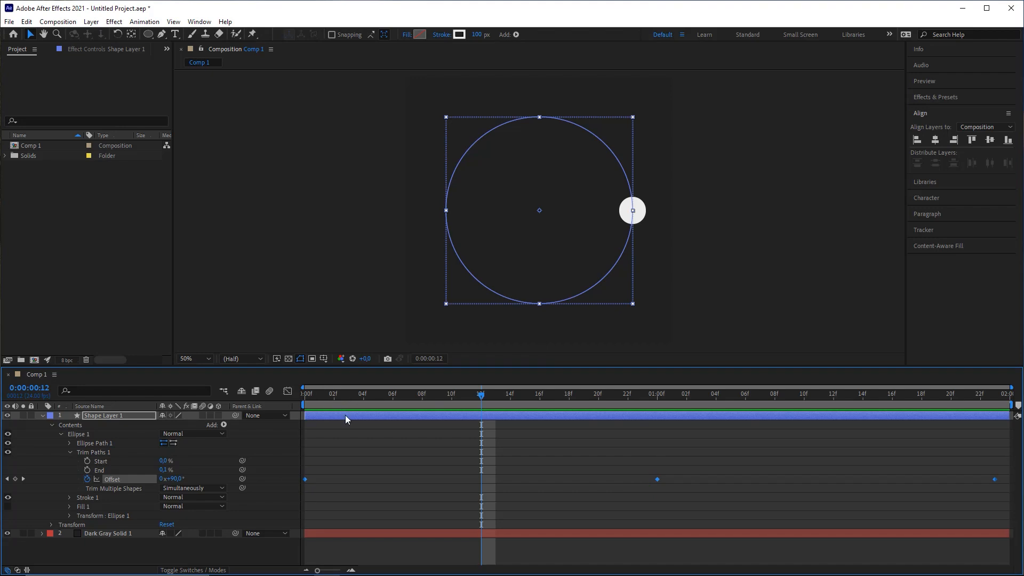
{"action": "right_click", "coordinate": [305, 479]}
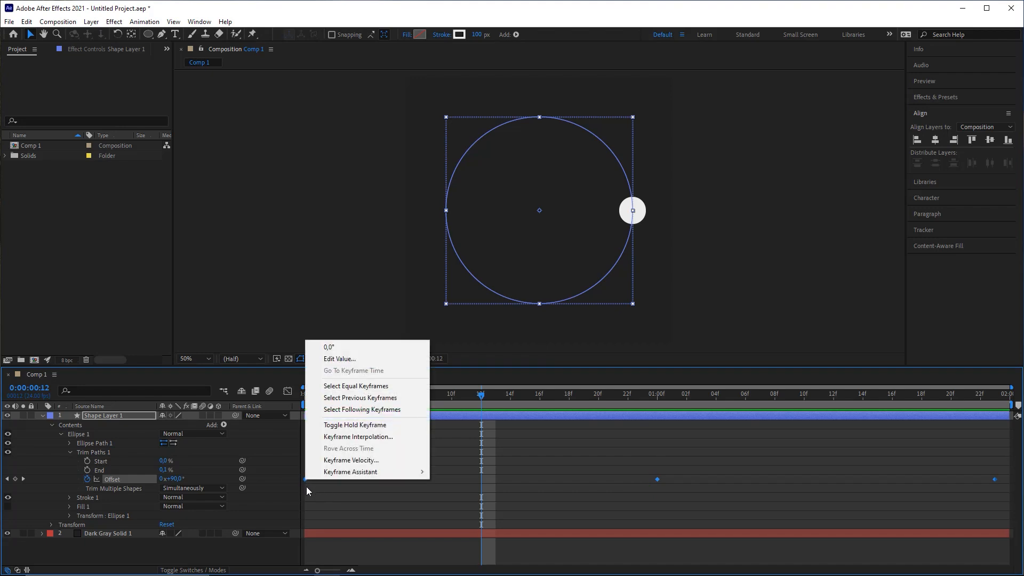
{"action": "mouse_move", "coordinate": [312, 475]}
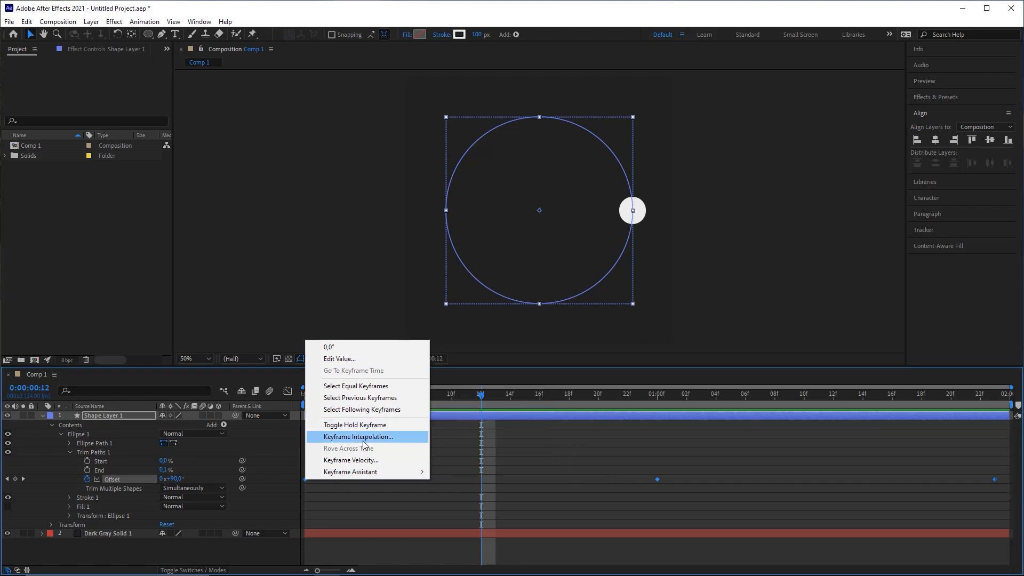
{"action": "left_click", "coordinate": [378, 458]}
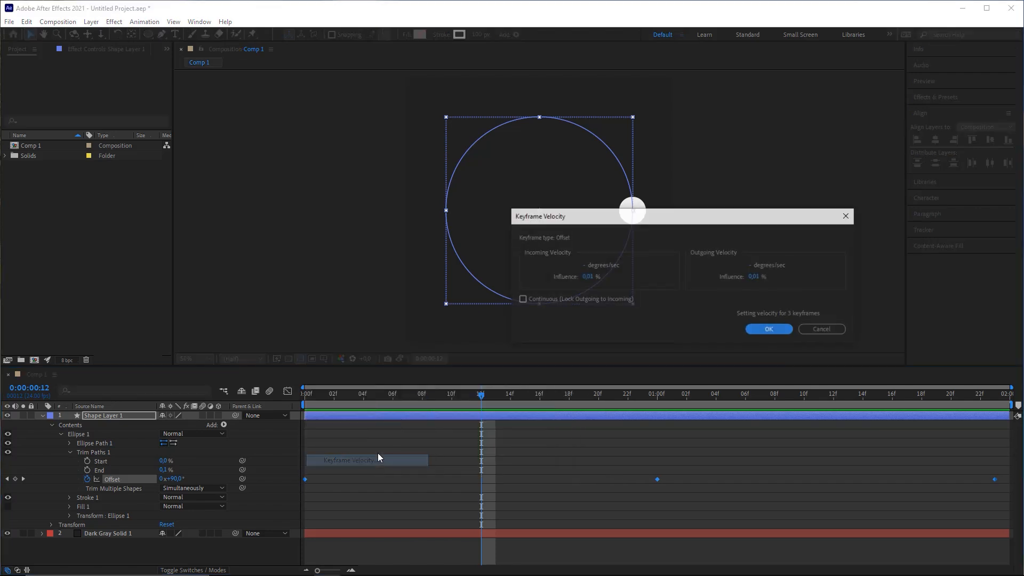
{"action": "left_click_drag", "start_coordinate": [646, 217], "coordinate": [637, 157]}
{"action": "mouse_move", "coordinate": [597, 101]}
{"action": "left_mouse_down"}
{"action": "mouse_move", "coordinate": [555, 213]}
{"action": "mouse_move", "coordinate": [573, 209]}
{"action": "left_mouse_up"}
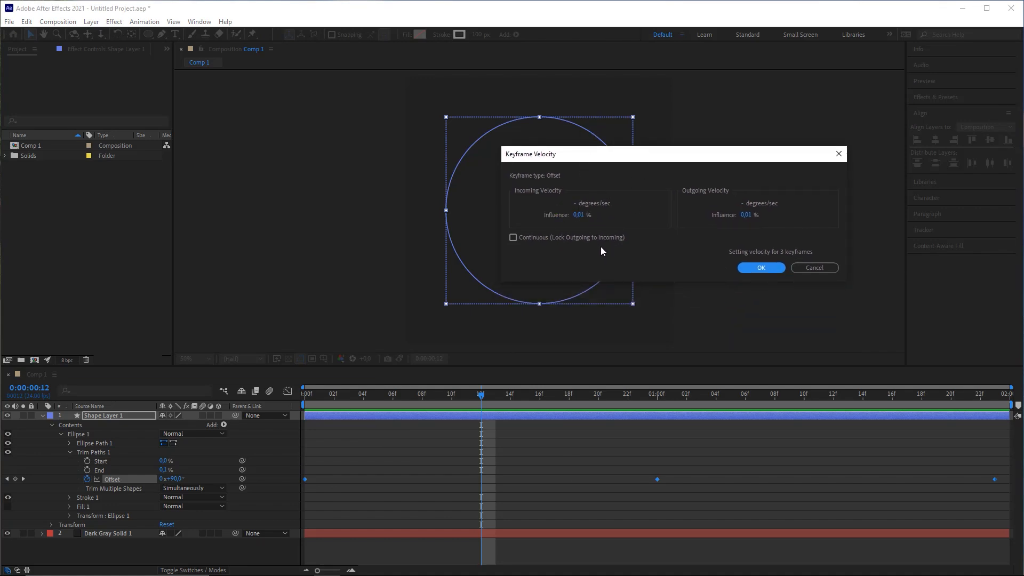
{"action": "mouse_move", "coordinate": [627, 106]}
{"action": "left_mouse_down"}
{"action": "mouse_move", "coordinate": [568, 203]}
{"action": "mouse_move", "coordinate": [586, 213]}
{"action": "left_mouse_up"}
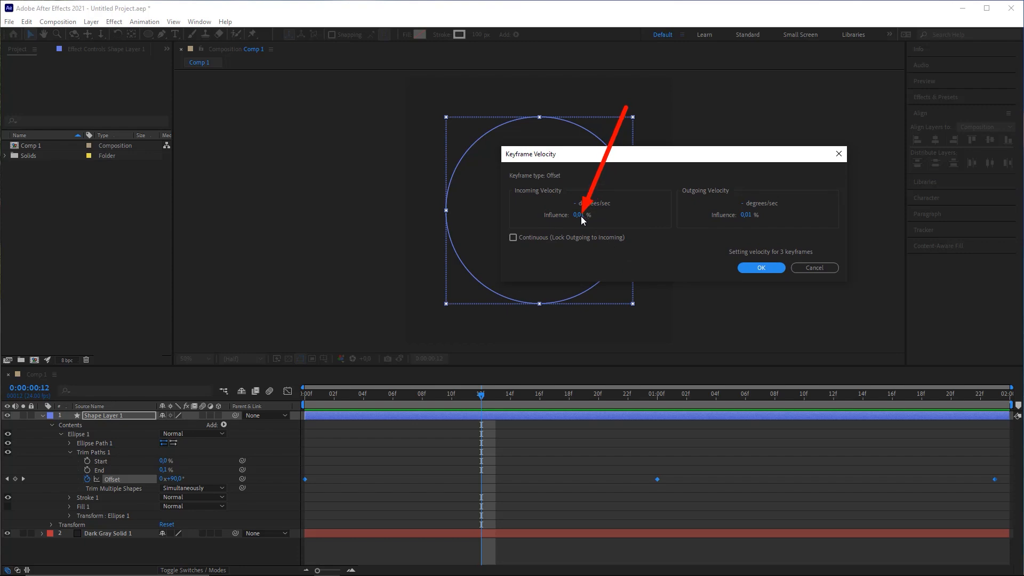
{"action": "left_click", "coordinate": [583, 215]}
{"action": "type", "text": "80"}
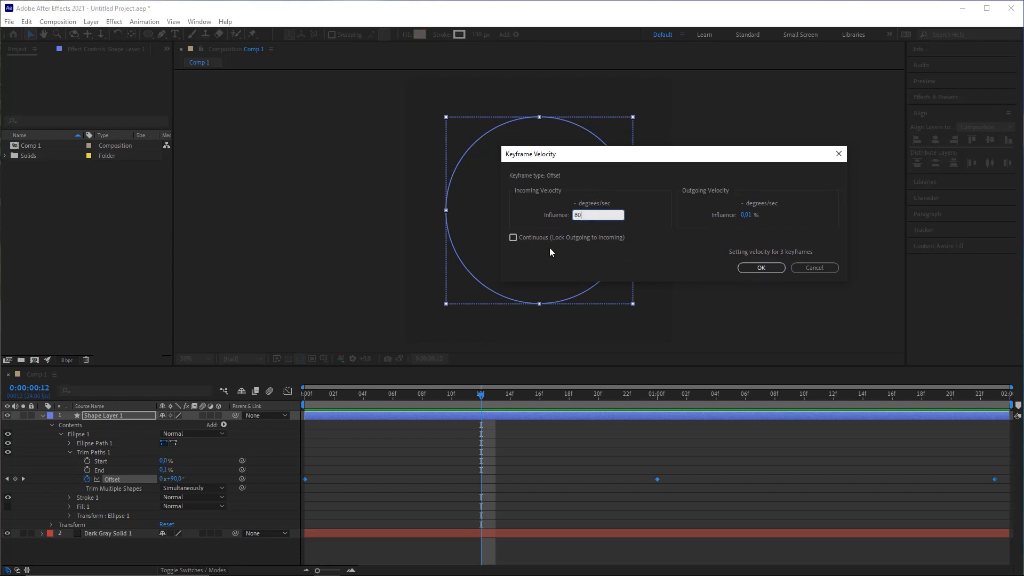
{"action": "left_click", "coordinate": [747, 215]}
{"action": "type", "text": "80"}
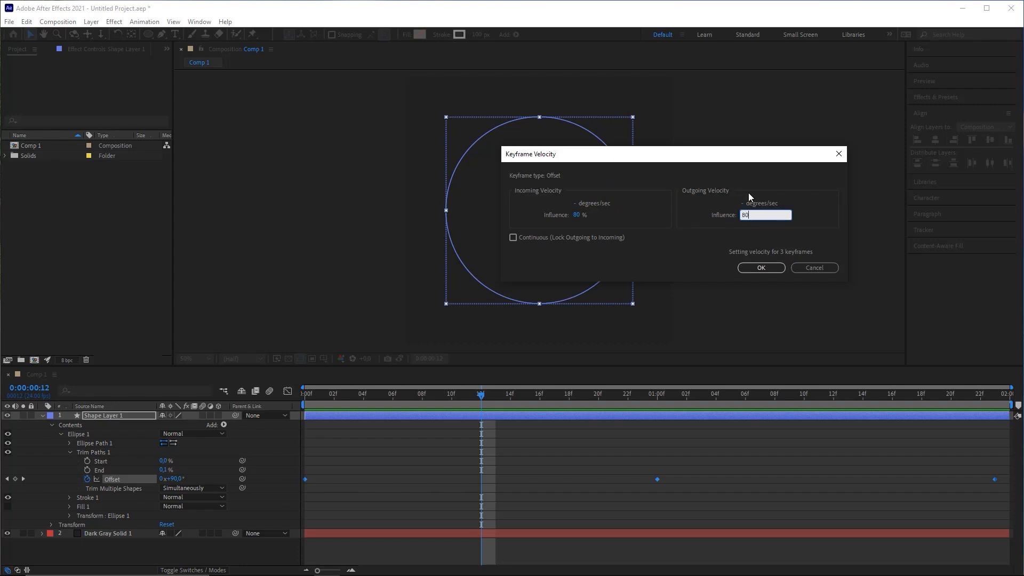
{"action": "left_click", "coordinate": [761, 268]}
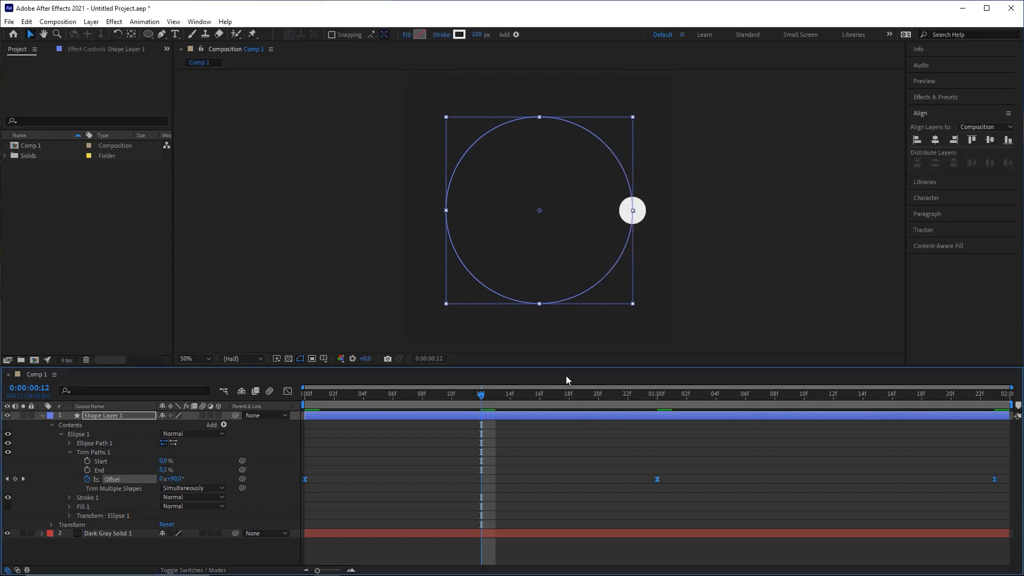
Preview the eased dot animation from the first frame and scrub to about 0:00:00:16 to check its speed changes.
{"action": "key", "text": "Home"}
{"action": "left_click", "coordinate": [396, 444]}
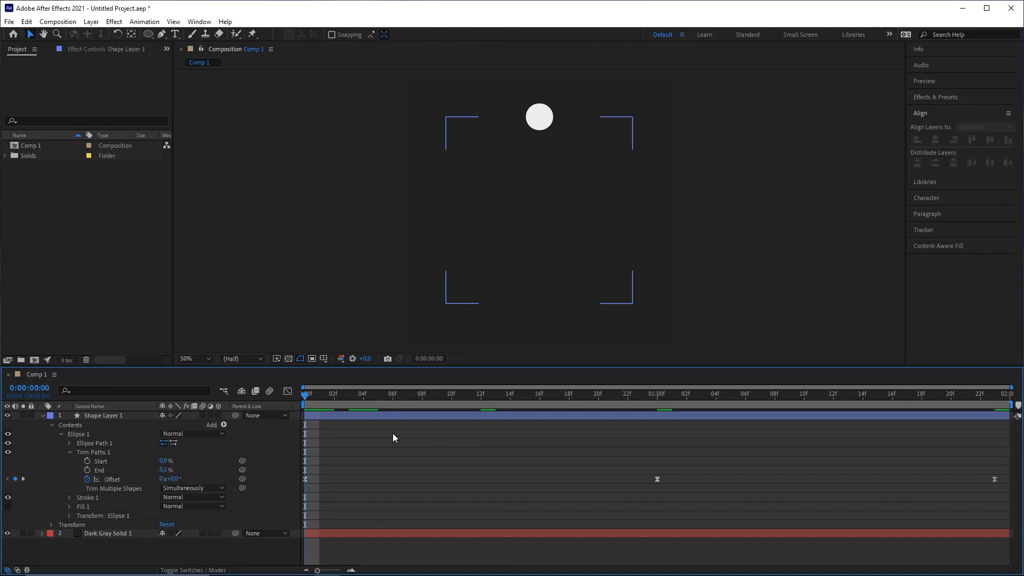
{"action": "key", "text": "space"}
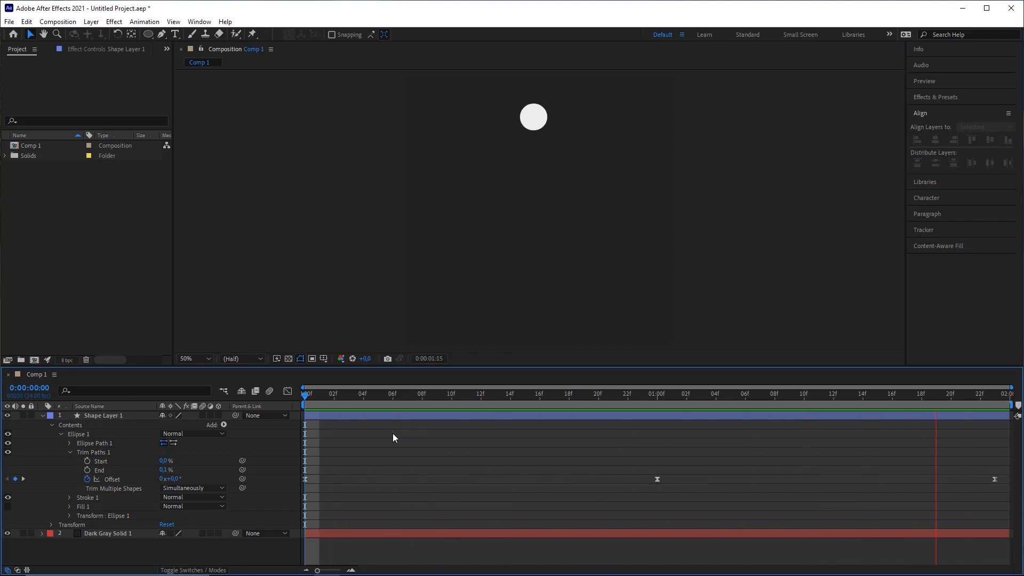
{"action": "key", "text": "space"}
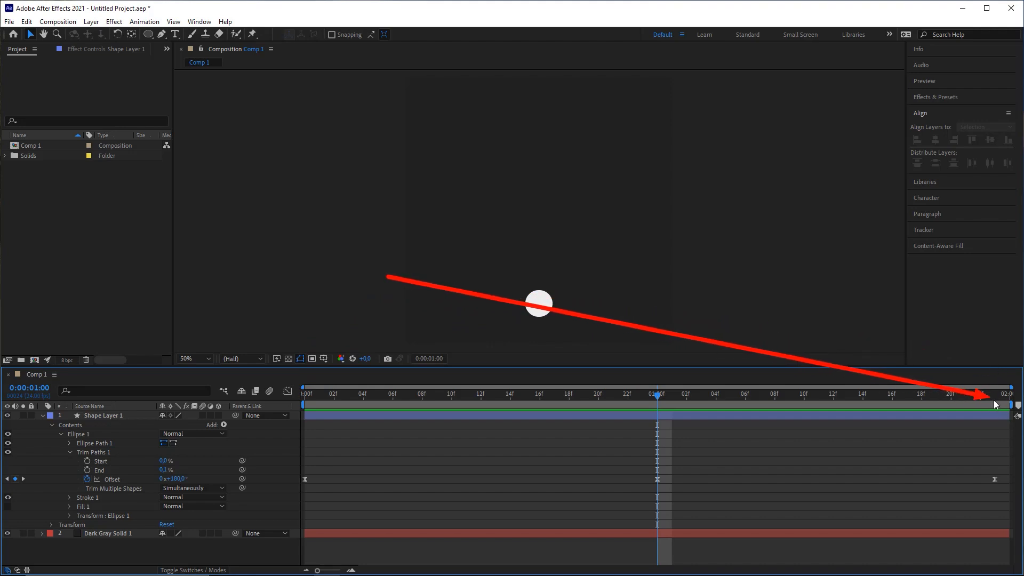
{"action": "left_click", "coordinate": [317, 398]}
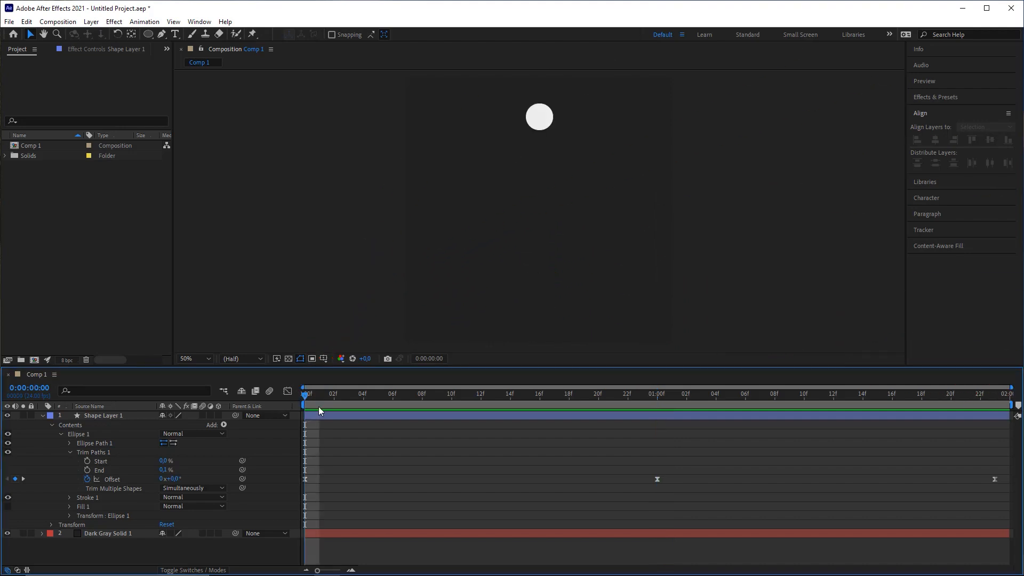
{"action": "key", "text": "space"}
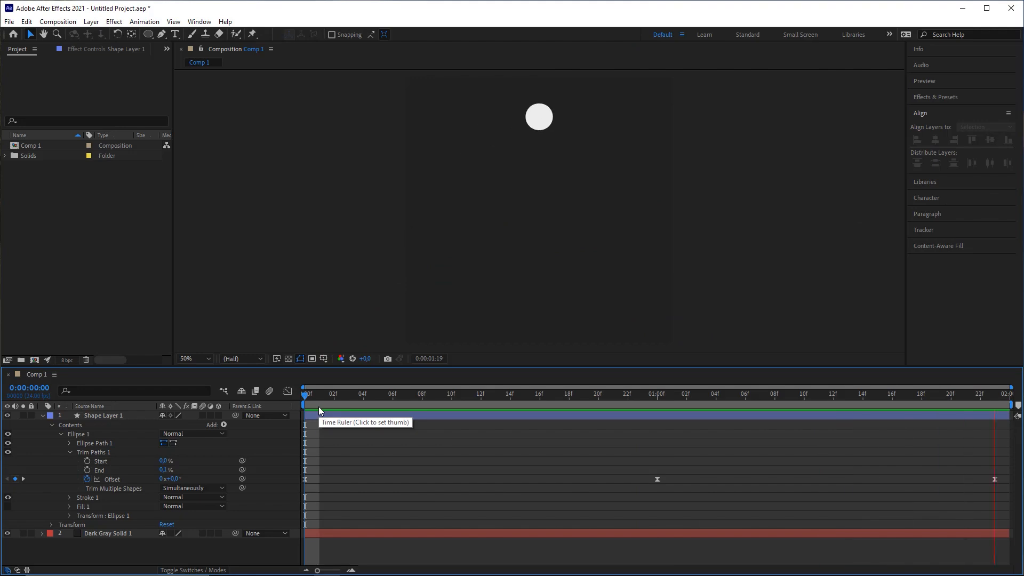
{"action": "key", "text": "space"}
{"action": "left_click_drag", "start_coordinate": [461, 396], "coordinate": [532, 423]}
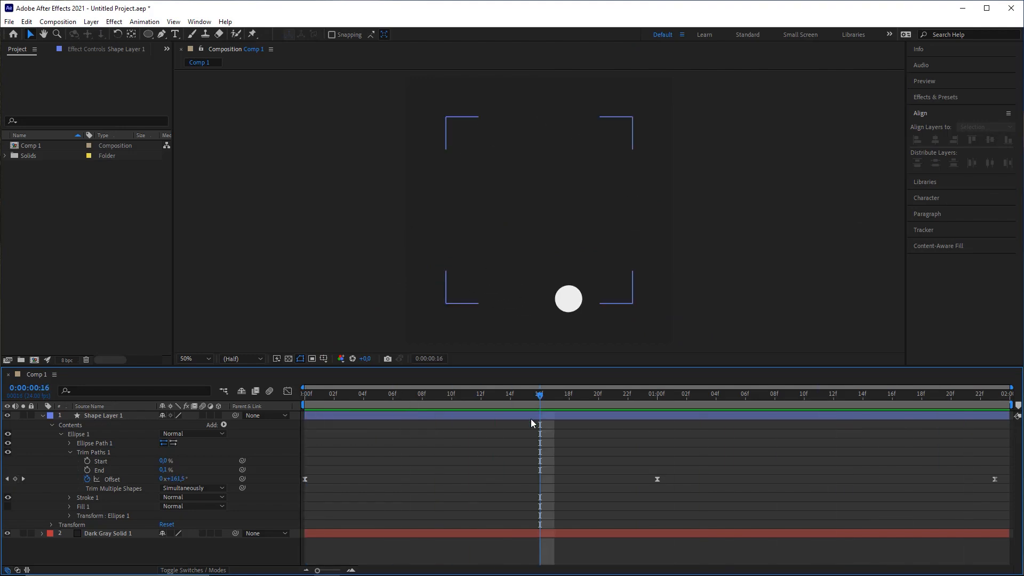
Check the dot's position at 0:00:01:00 and deselect the Offset keyframes.
{"action": "left_click", "coordinate": [142, 480]}
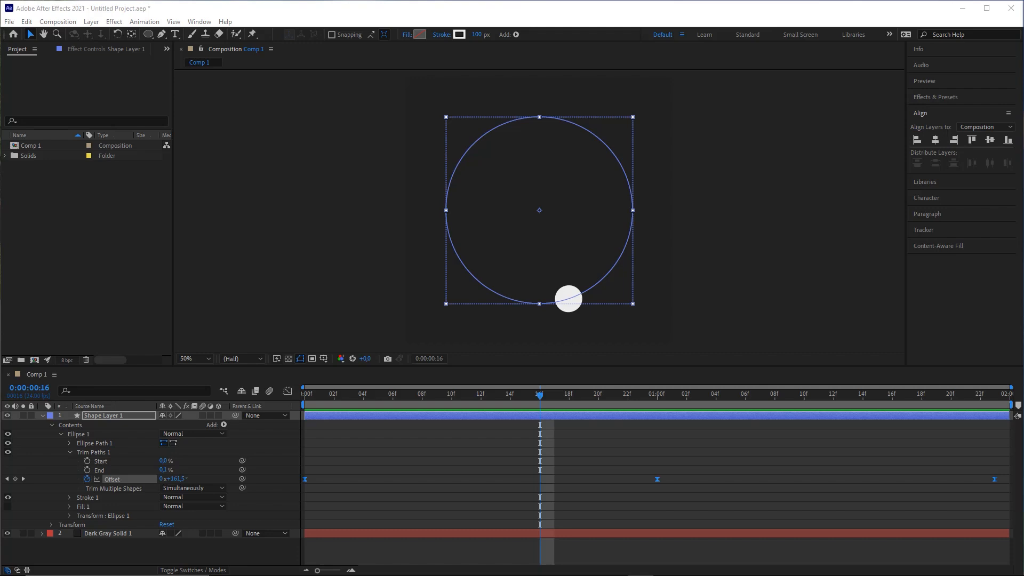
{"action": "left_click", "coordinate": [656, 394]}
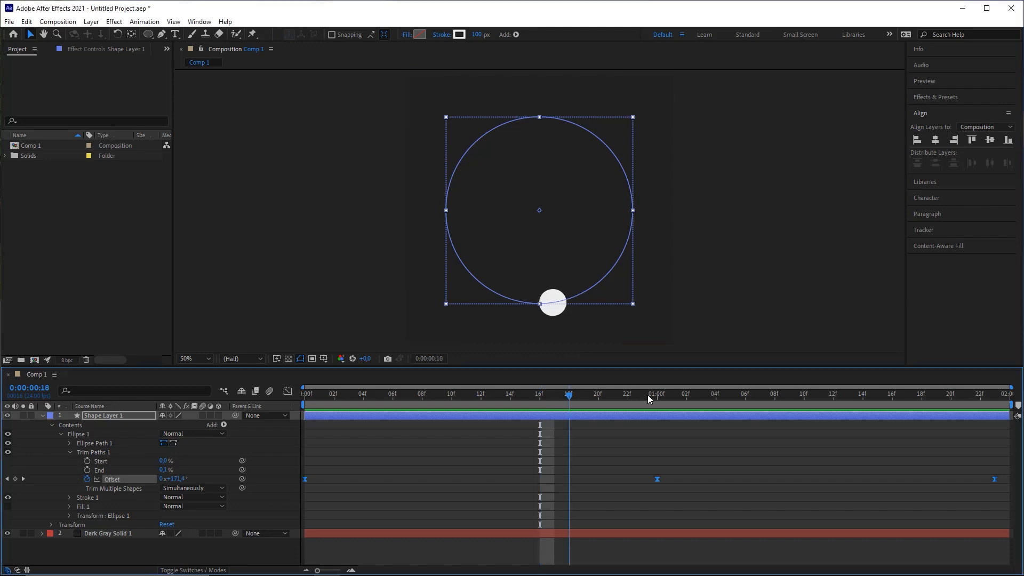
{"action": "left_click", "coordinate": [719, 440]}
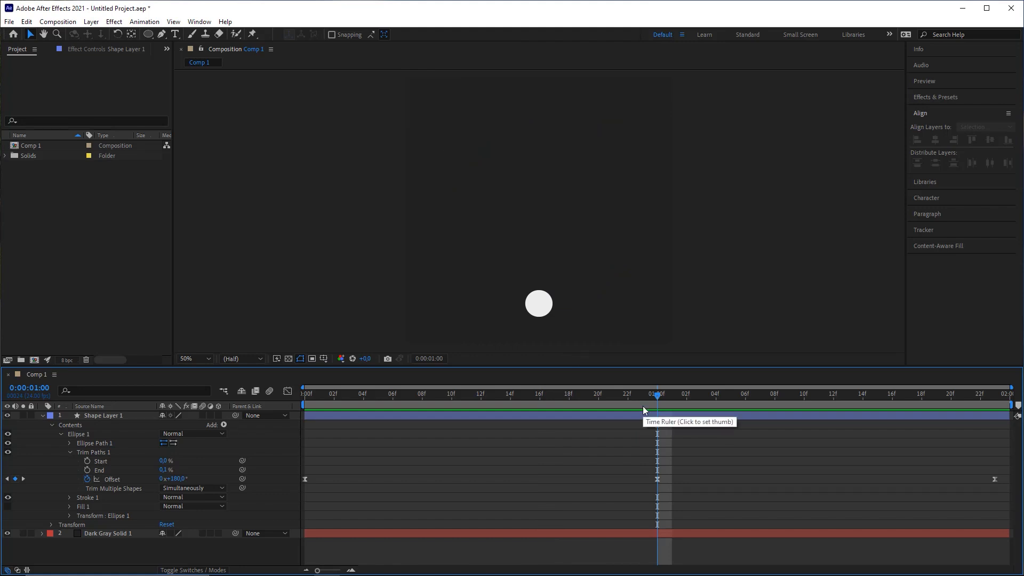
{"action": "left_click", "coordinate": [482, 431]}
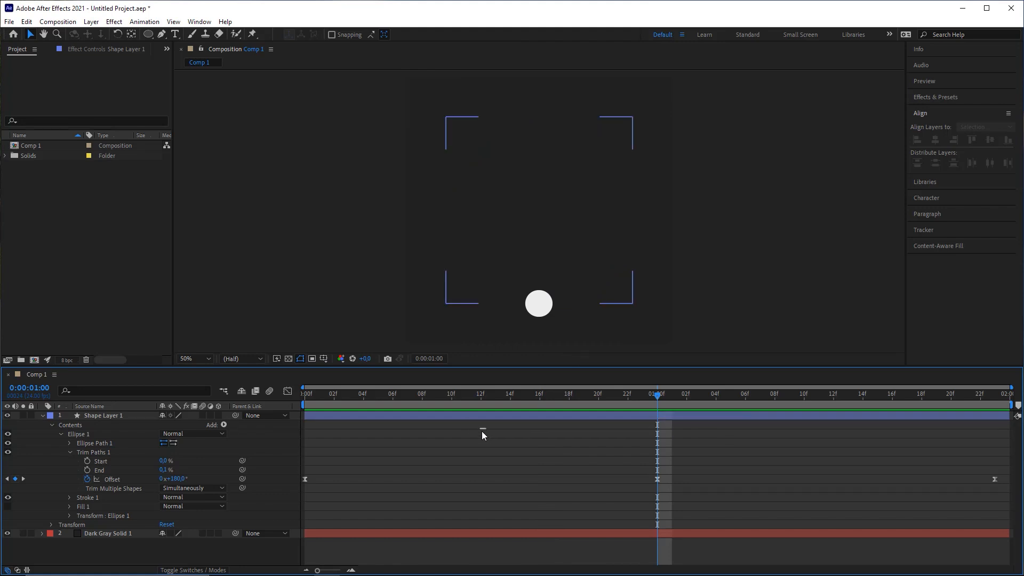
Collapse the properties of Shape Layer 1 in the timeline and scrub Comp 1 to 0:00:01:17.
{"action": "key", "text": "u"}
{"action": "left_click", "coordinate": [484, 435]}
{"action": "left_click", "coordinate": [492, 459]}
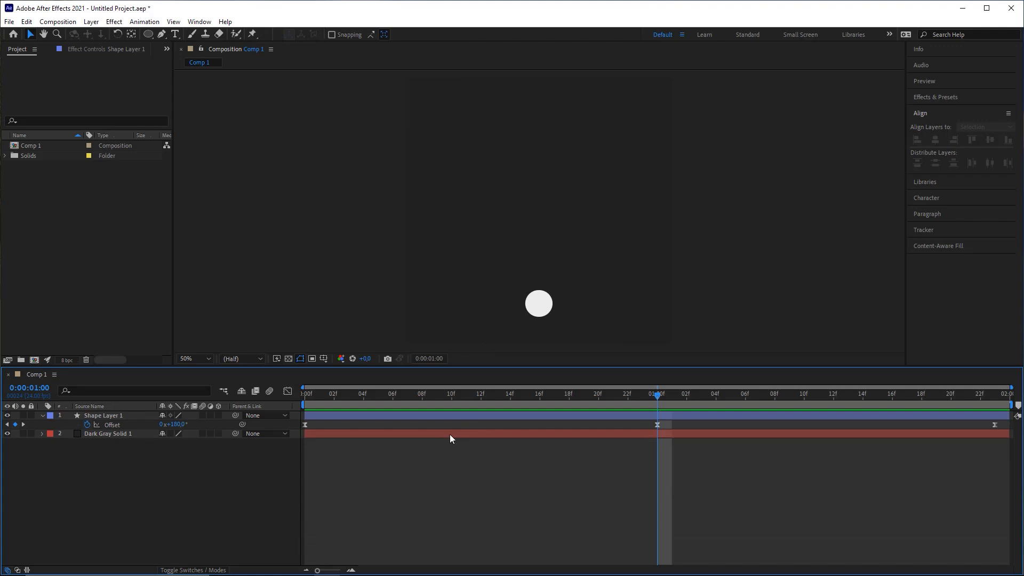
{"action": "key", "text": "u"}
{"action": "left_click_drag", "start_coordinate": [306, 394], "coordinate": [911, 417]}
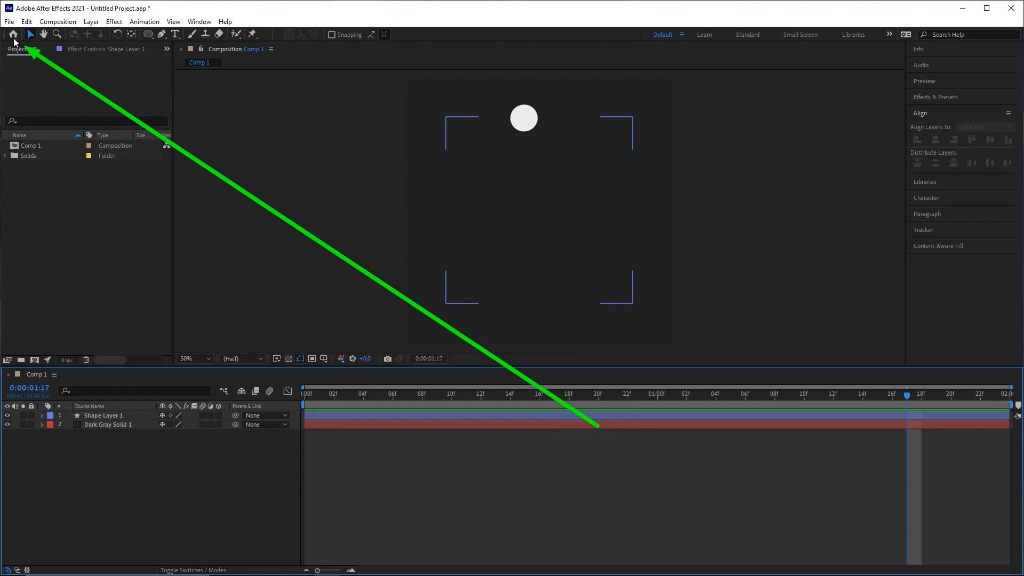
Create a new composition, Comp 2, from Comp 1 so that Comp 1 is nested in it.
{"action": "left_click", "coordinate": [26, 145]}
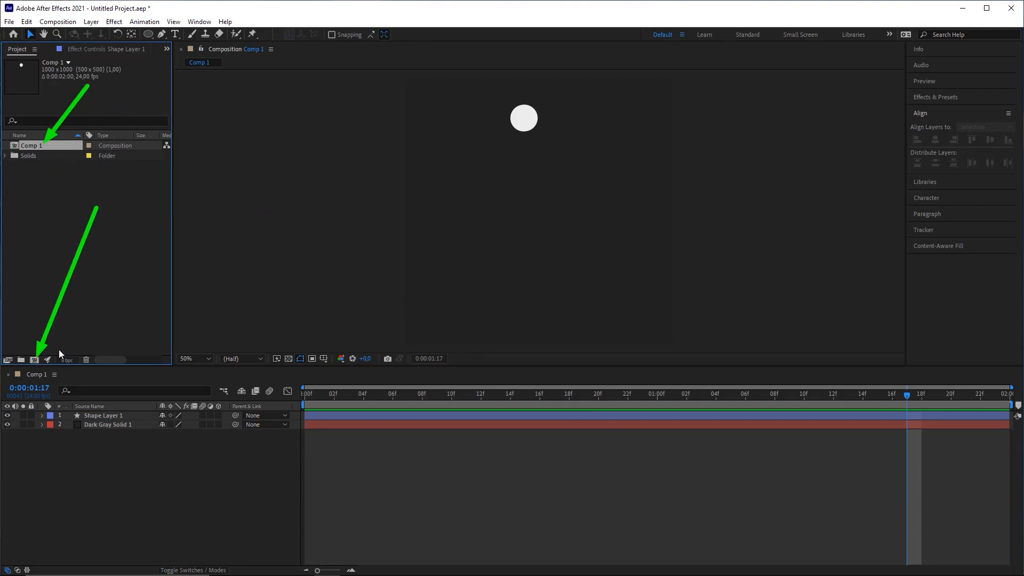
{"action": "mouse_move", "coordinate": [33, 145]}
{"action": "left_mouse_down"}
{"action": "mouse_move", "coordinate": [47, 201]}
{"action": "mouse_move", "coordinate": [33, 360]}
{"action": "left_mouse_up"}
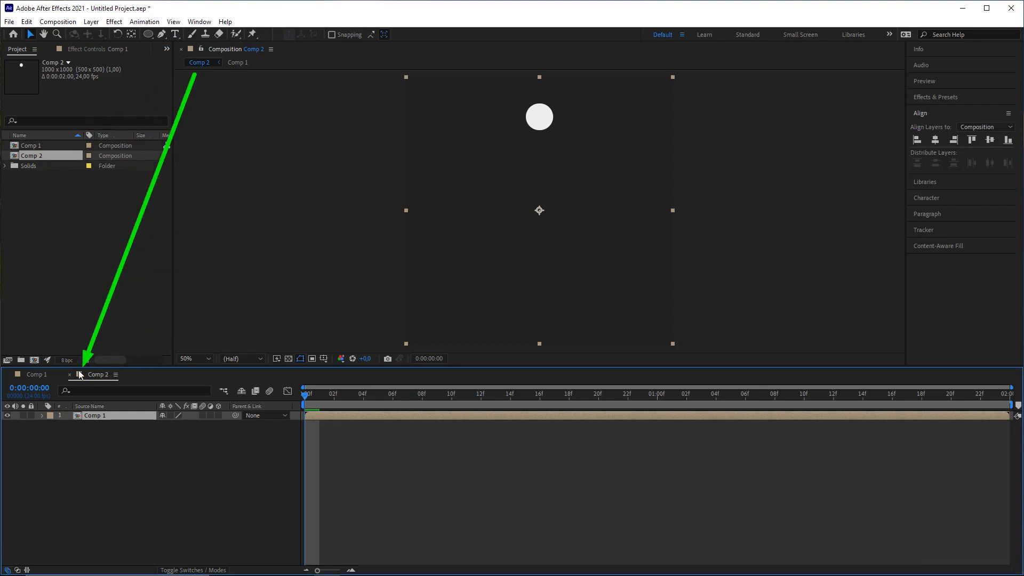
Examine the two layers and the animation inside Comp 1, and preview the nested result in Comp 2 from the first frame.
{"action": "left_click", "coordinate": [37, 375]}
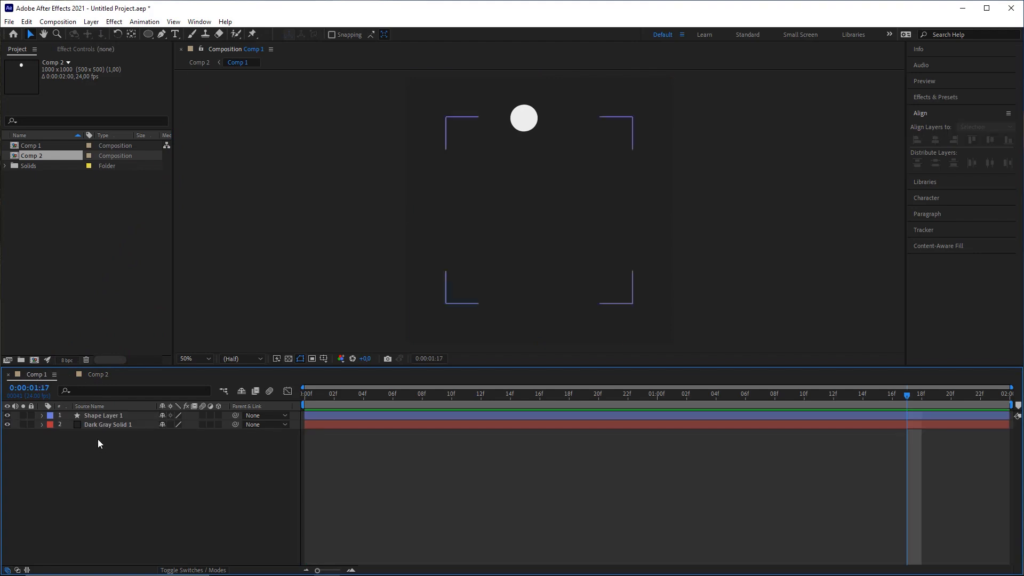
{"action": "left_click", "coordinate": [105, 424]}
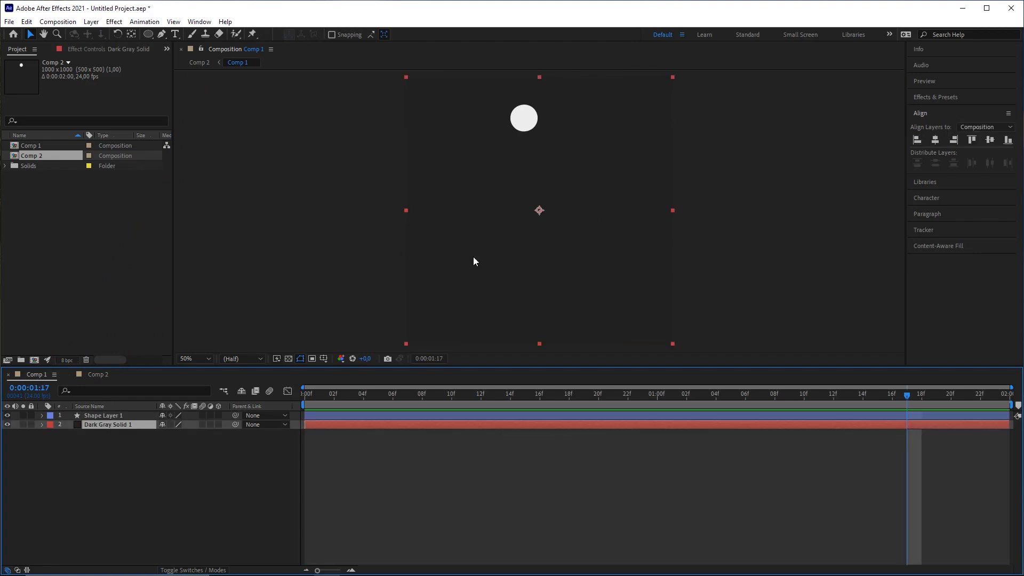
{"action": "left_click", "coordinate": [120, 416]}
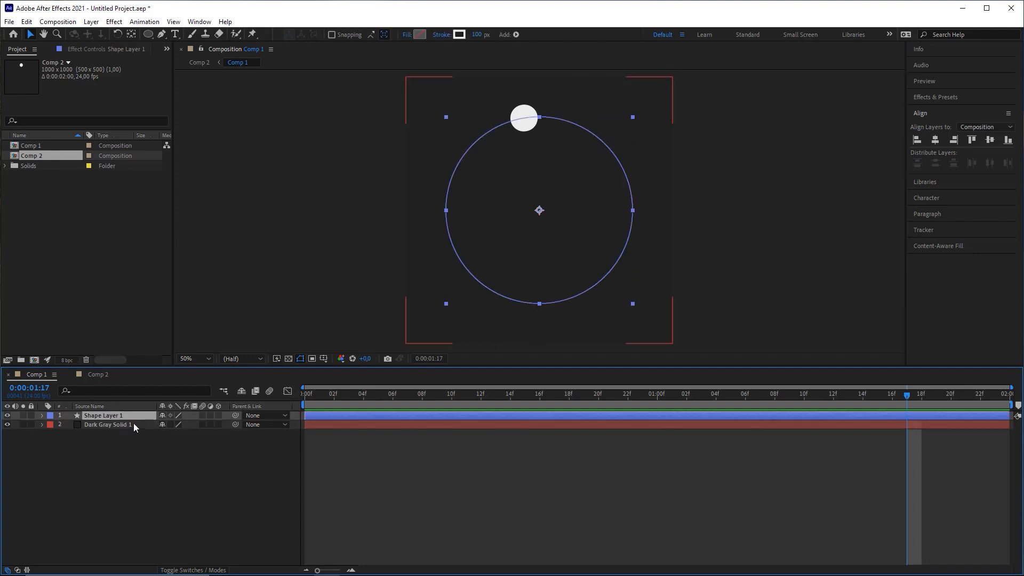
{"action": "left_click_drag", "start_coordinate": [332, 396], "coordinate": [848, 407]}
{"action": "left_click", "coordinate": [97, 375]}
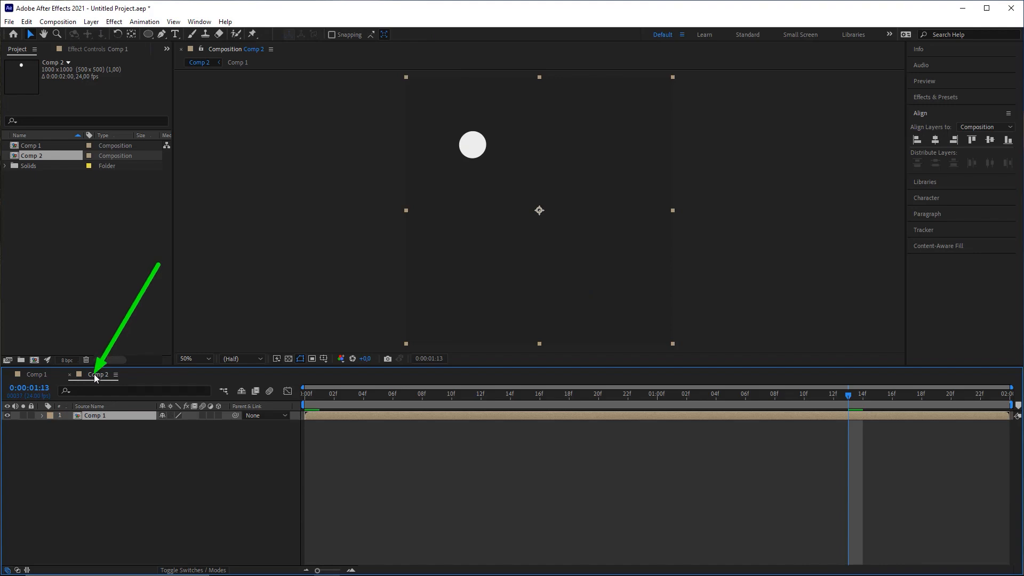
{"action": "key", "text": "Home"}
{"action": "key", "text": "space"}
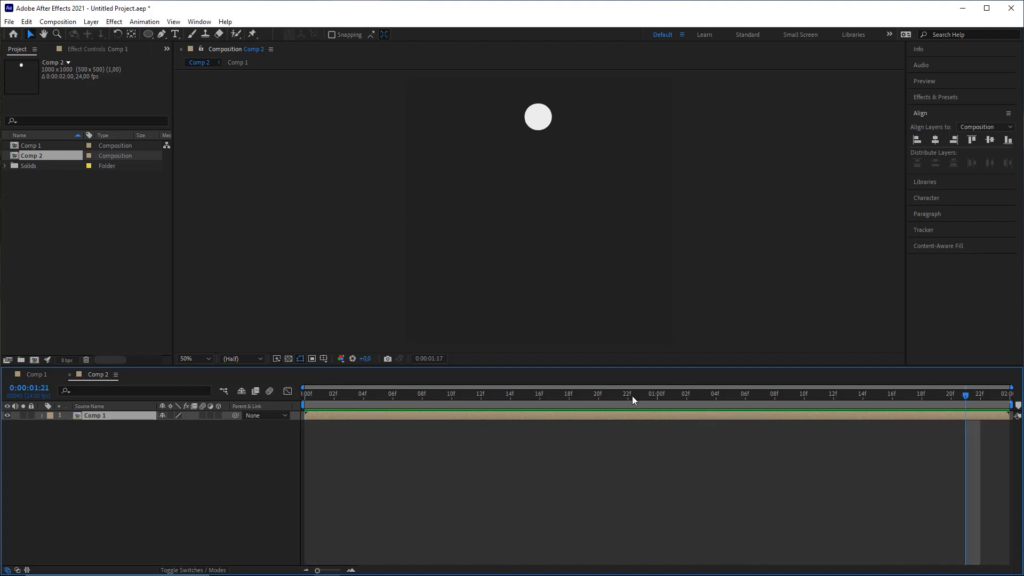
{"action": "key", "text": "space"}
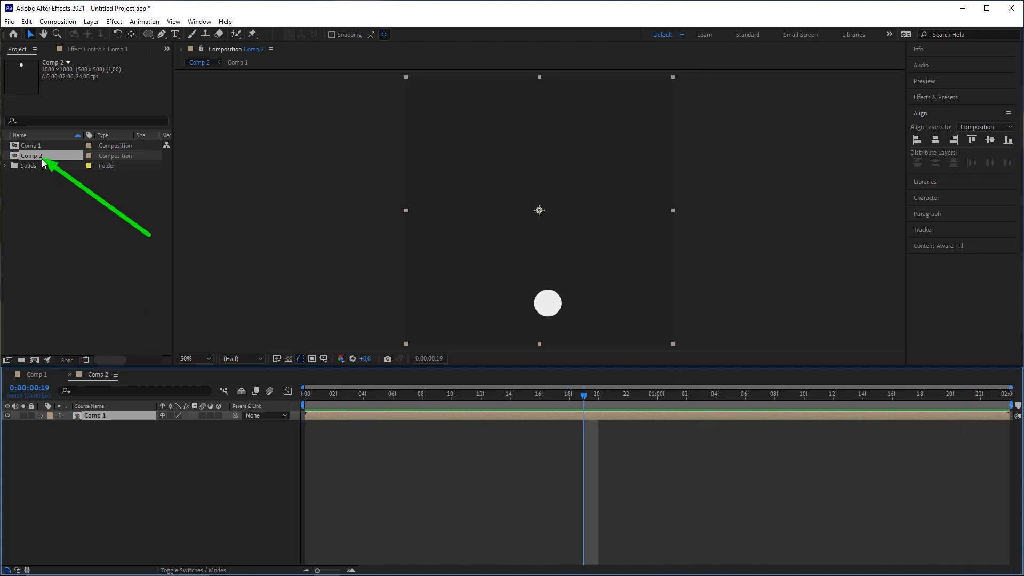
Set the duration of Comp 2 to 0:00:10:00 in its composition settings and fit the full duration in the timeline.
{"action": "left_click", "coordinate": [58, 21]}
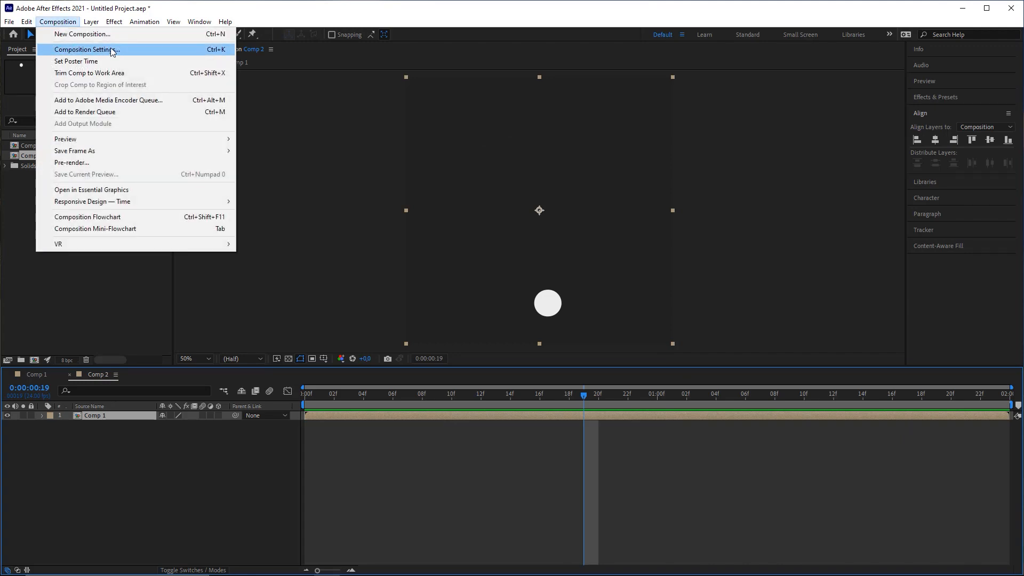
{"action": "left_click", "coordinate": [222, 49]}
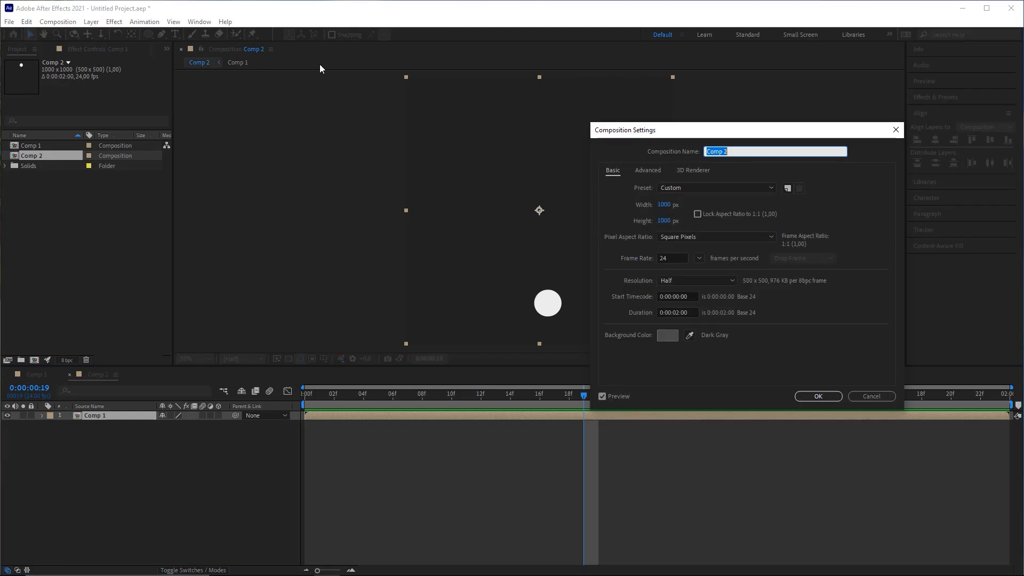
{"action": "left_click_drag", "start_coordinate": [709, 130], "coordinate": [698, 101]}
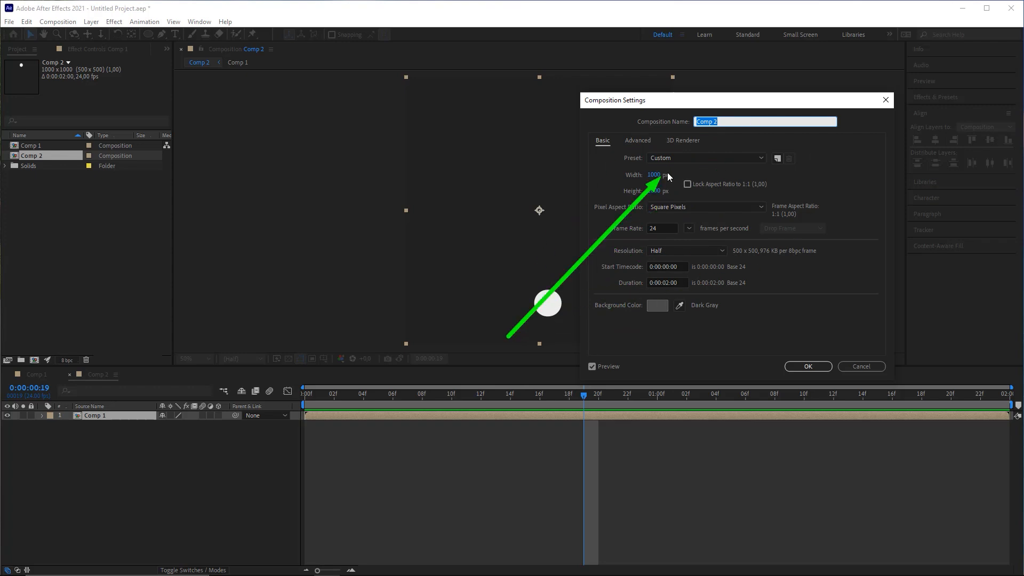
{"action": "left_click", "coordinate": [665, 283]}
{"action": "type", "text": "10"}
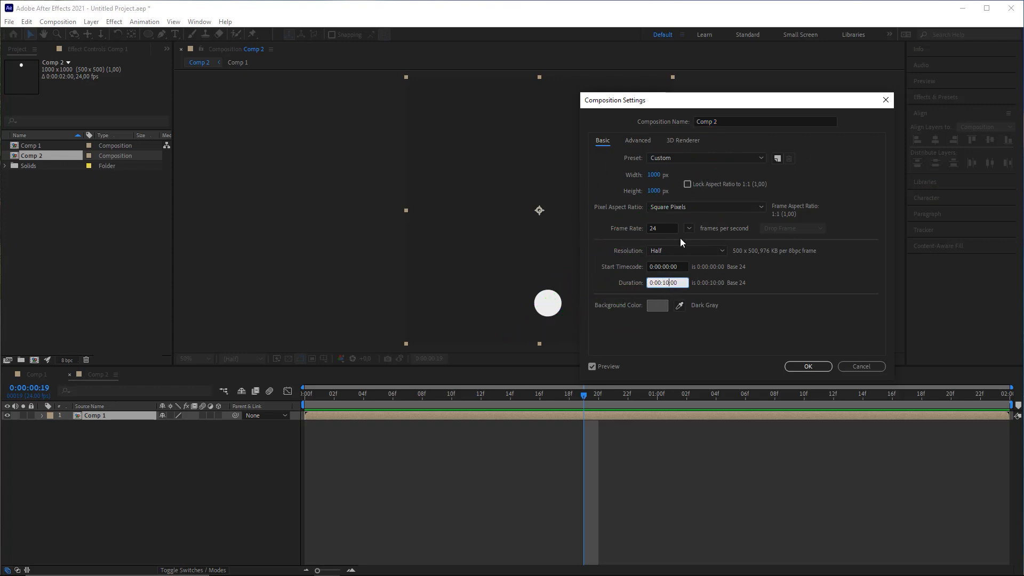
{"action": "left_click", "coordinate": [808, 368]}
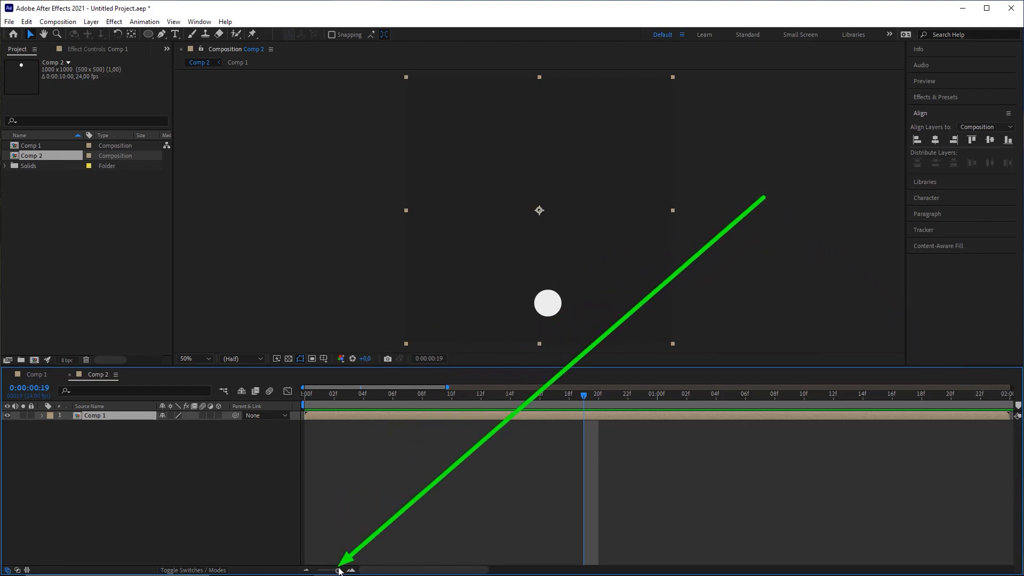
{"action": "left_click_drag", "start_coordinate": [338, 571], "coordinate": [318, 570]}
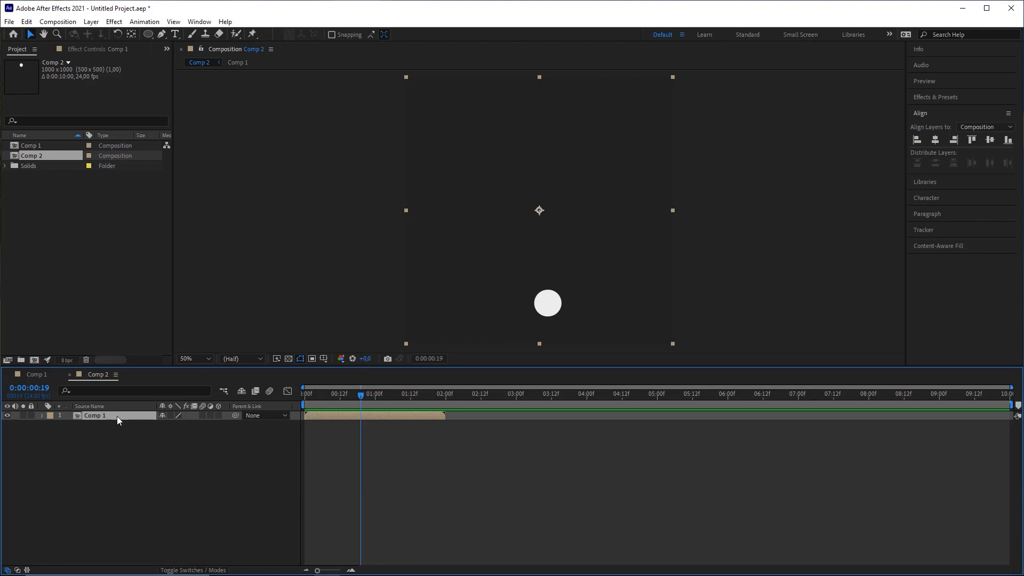
Duplicate the Comp 1 layer in Comp 2 and shift the copy to start at 02:00f, where the original ends.
{"action": "key", "text": "ctrl+d"}
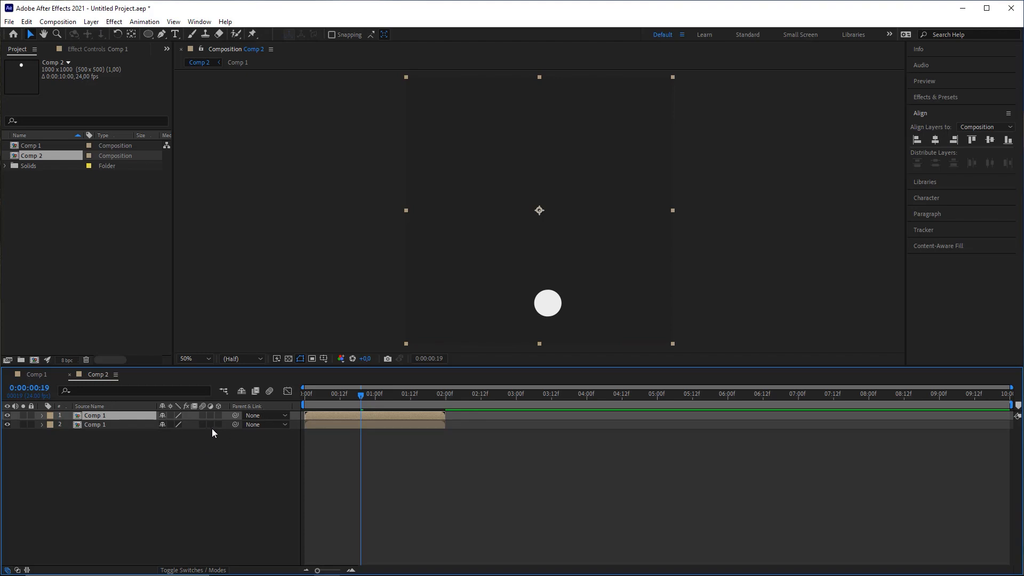
{"action": "left_click", "coordinate": [26, 21]}
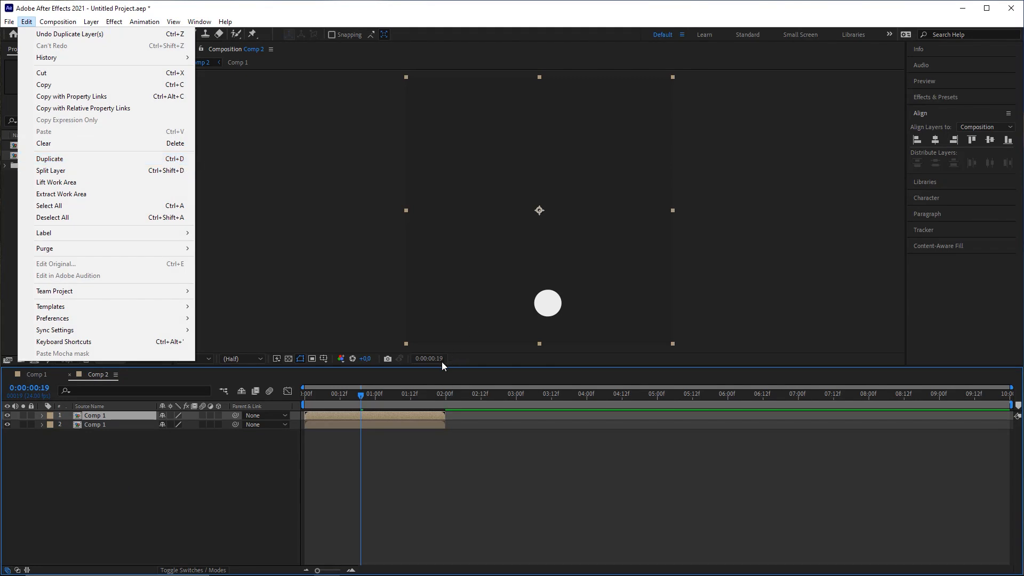
{"action": "left_click", "coordinate": [384, 465]}
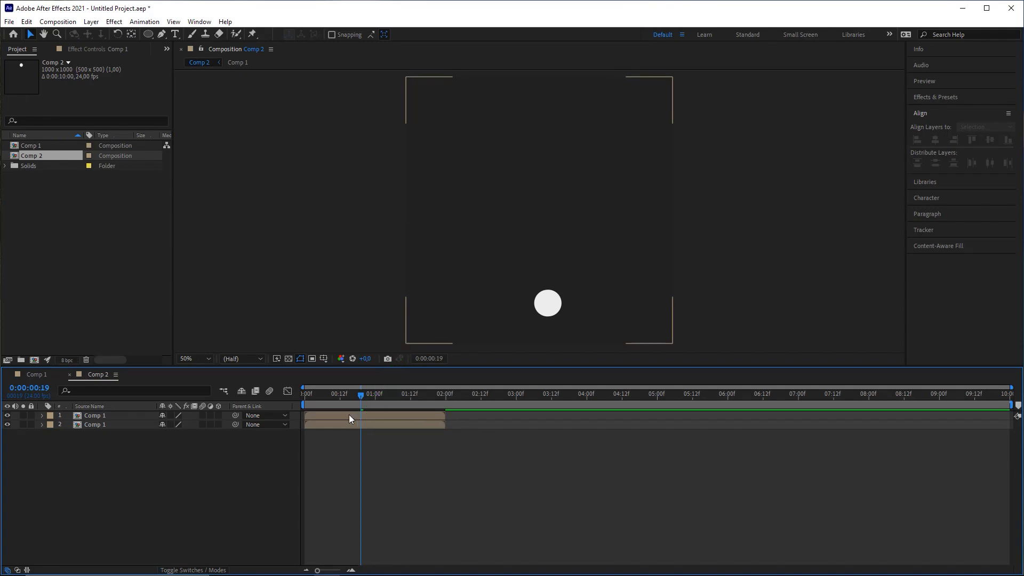
{"action": "left_click_drag", "start_coordinate": [353, 415], "coordinate": [497, 417]}
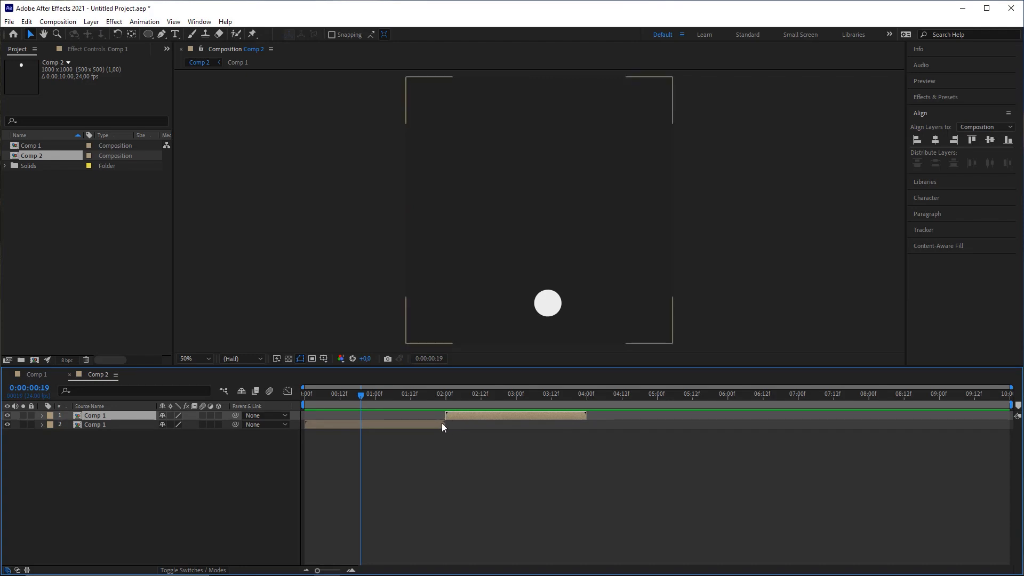
{"action": "mouse_move", "coordinate": [471, 415]}
{"action": "left_mouse_down"}
{"action": "mouse_move", "coordinate": [331, 423]}
{"action": "mouse_move", "coordinate": [413, 411]}
{"action": "mouse_move", "coordinate": [480, 411]}
{"action": "mouse_move", "coordinate": [459, 415]}
{"action": "mouse_move", "coordinate": [484, 420]}
{"action": "left_mouse_up"}
{"action": "left_click", "coordinate": [482, 427]}
{"action": "left_click", "coordinate": [475, 417]}
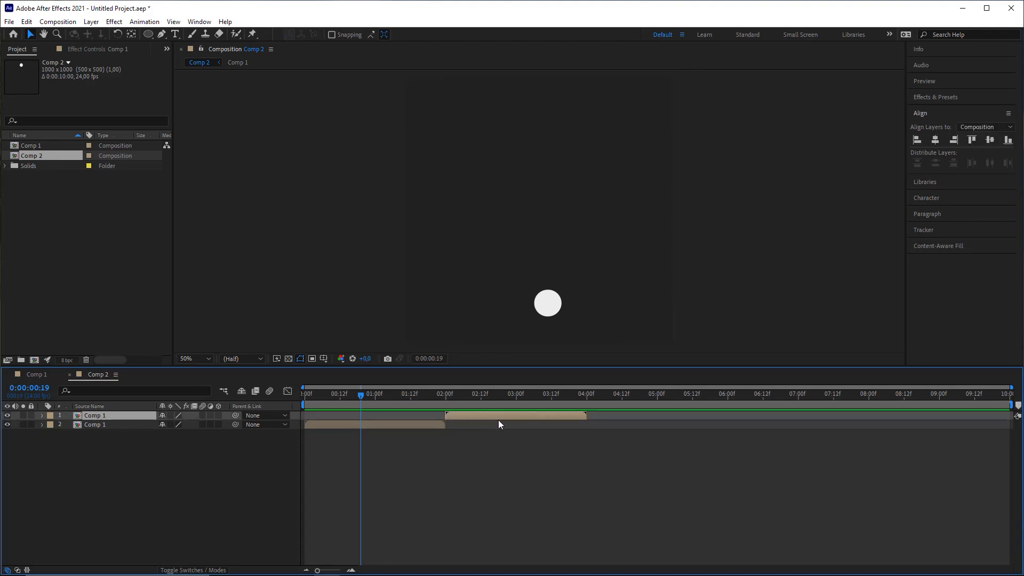
Duplicate the Comp 1 layer three more times and place the copies end to end at 04:00f, 06:00f and 08:00f.
{"action": "key", "text": "ctrl+d"}
{"action": "left_click_drag", "start_coordinate": [491, 416], "coordinate": [894, 421]}
{"action": "key", "text": "ctrl+d"}
{"action": "key", "text": "ctrl+d"}
{"action": "left_click", "coordinate": [834, 494]}
Preview the repeating dot animation in Comp 2 from the start, check Comp 1, and return Comp 2 to its first frame.
{"action": "left_click_drag", "start_coordinate": [395, 398], "coordinate": [306, 405]}
{"action": "key", "text": "space"}
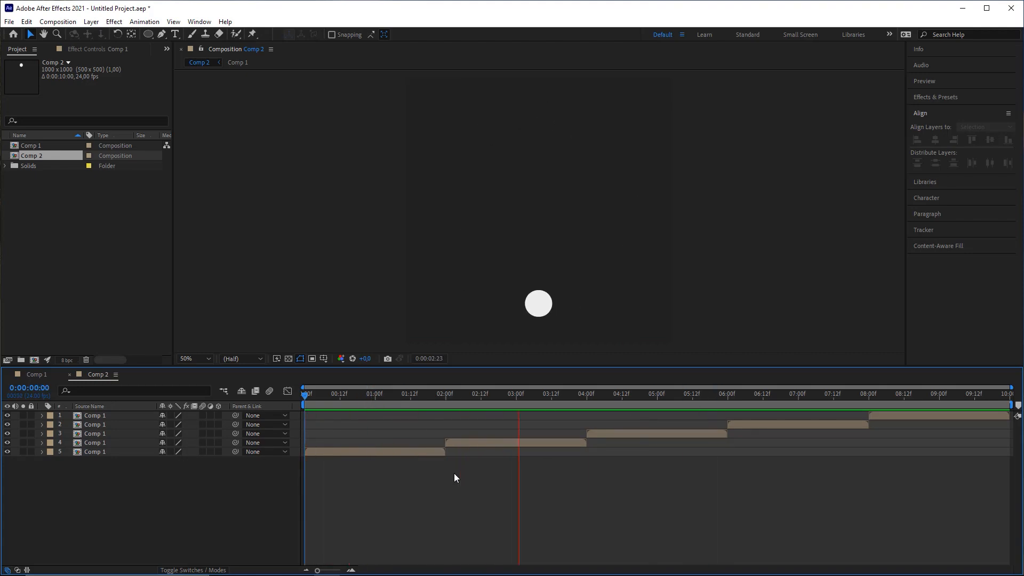
{"action": "key", "text": "space"}
{"action": "left_click", "coordinate": [59, 376]}
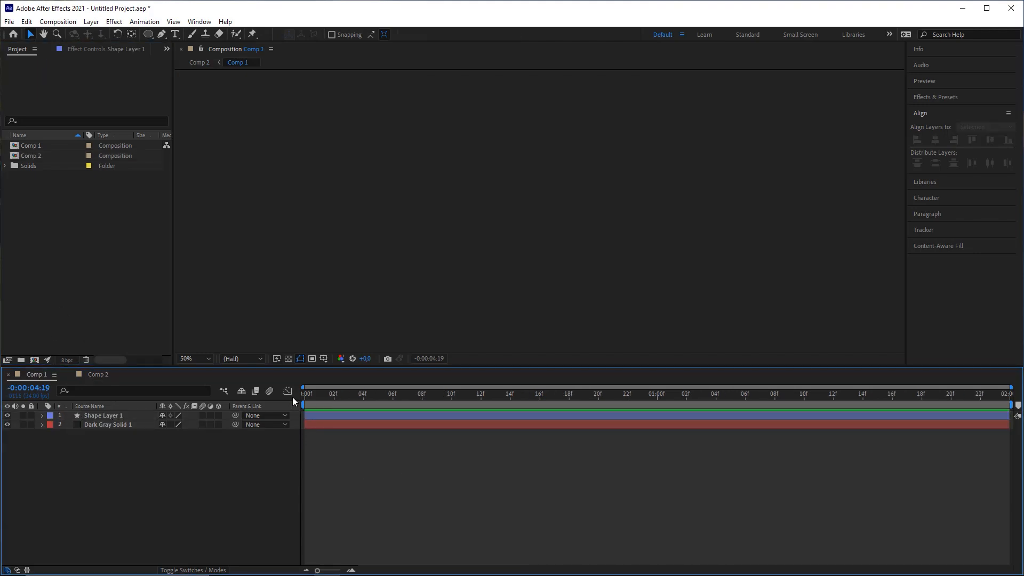
{"action": "left_click", "coordinate": [96, 375]}
{"action": "key", "text": "Home"}
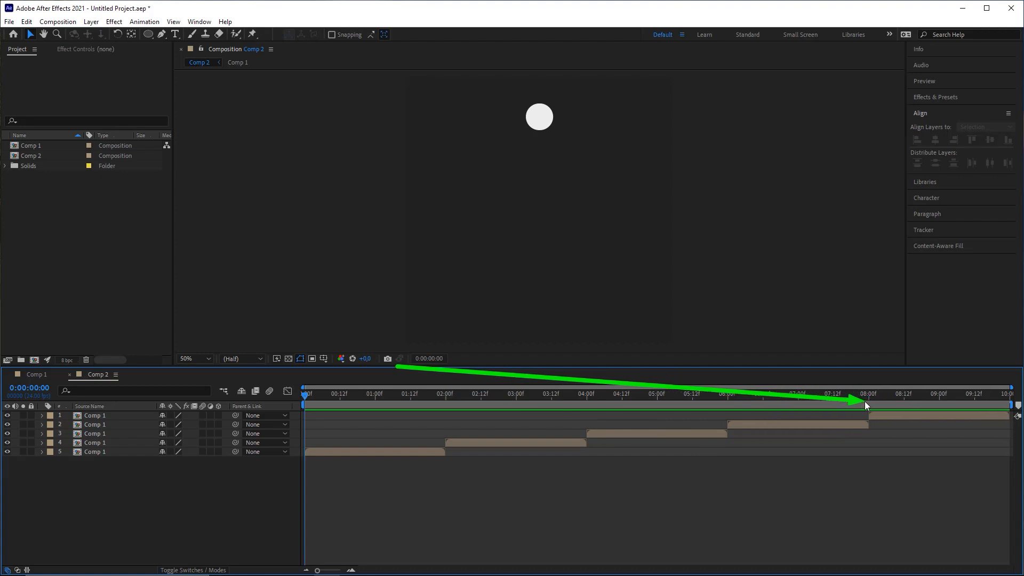
Create a new composition, Comp 3, from Comp 2 and preview the nested animation, scrubbing to 0:00:01:01.
{"action": "left_click", "coordinate": [32, 156]}
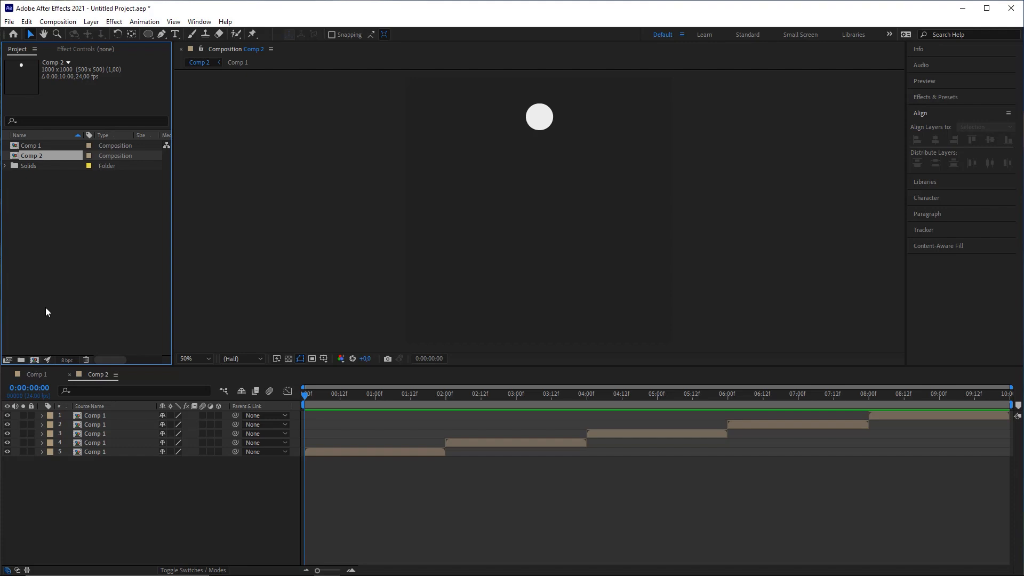
{"action": "left_click_drag", "start_coordinate": [40, 161], "coordinate": [34, 360]}
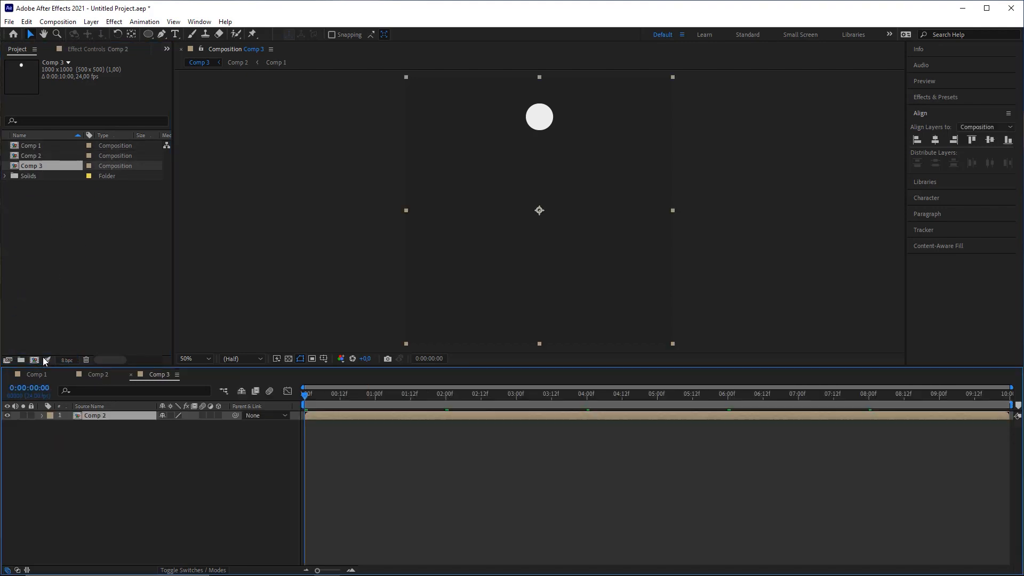
{"action": "left_click", "coordinate": [485, 465]}
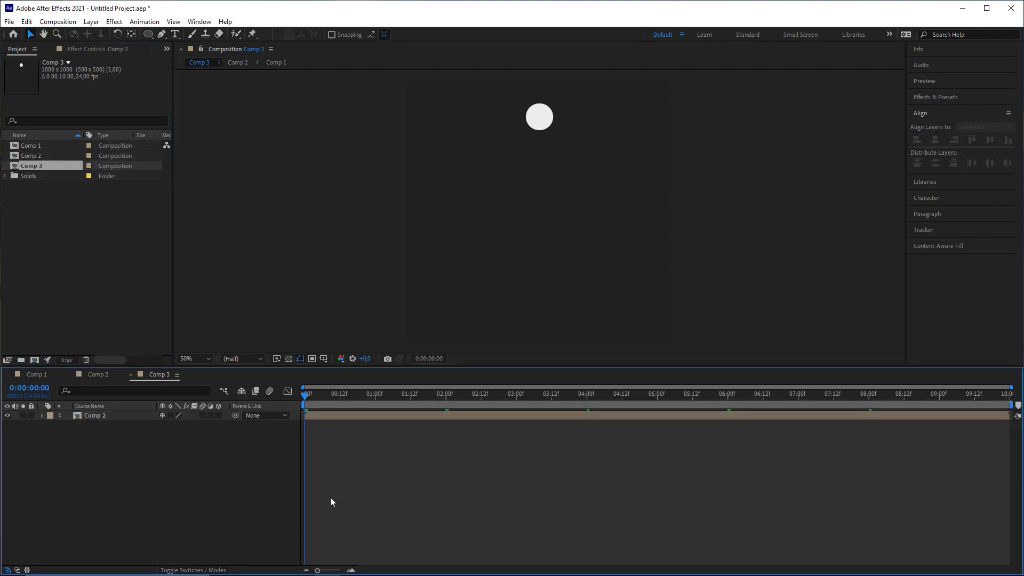
{"action": "left_click", "coordinate": [99, 374]}
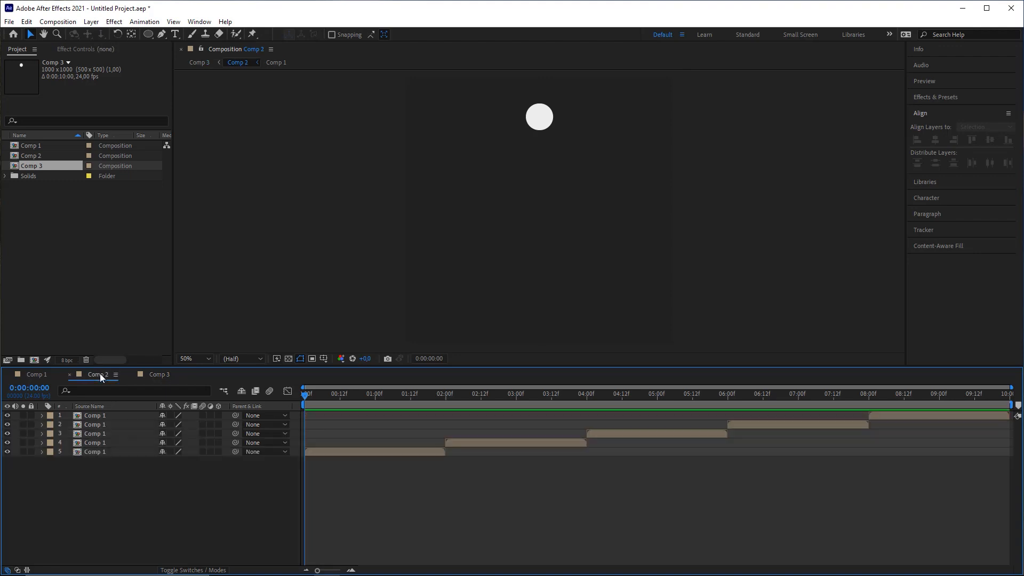
{"action": "left_click", "coordinate": [158, 375]}
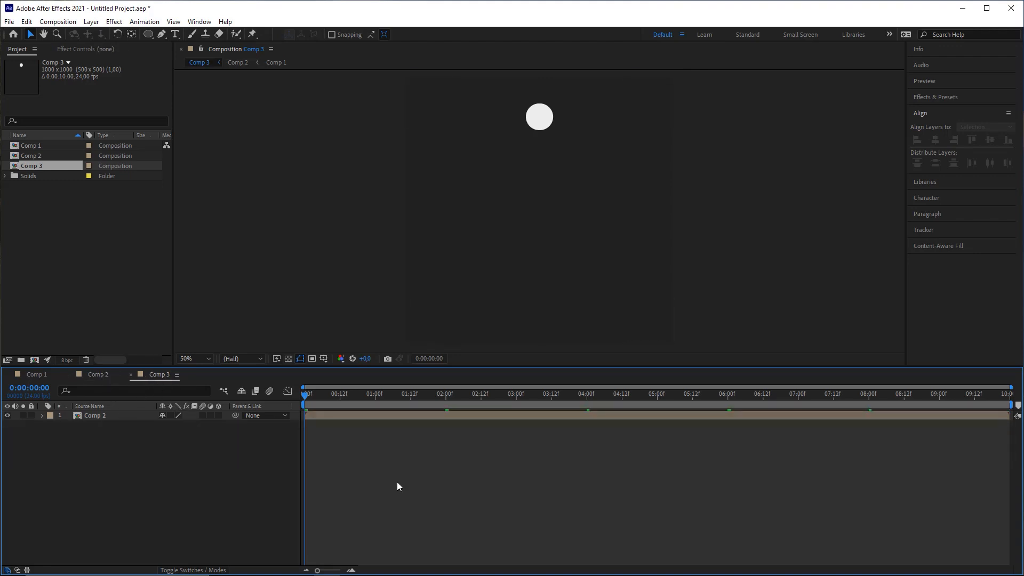
{"action": "key", "text": "space"}
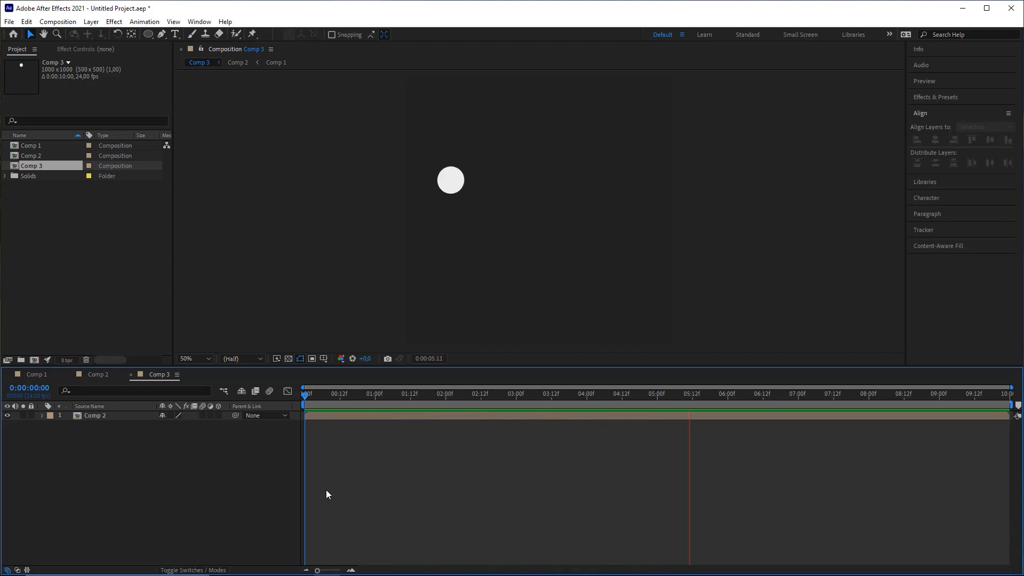
{"action": "left_click_drag", "start_coordinate": [473, 396], "coordinate": [269, 418]}
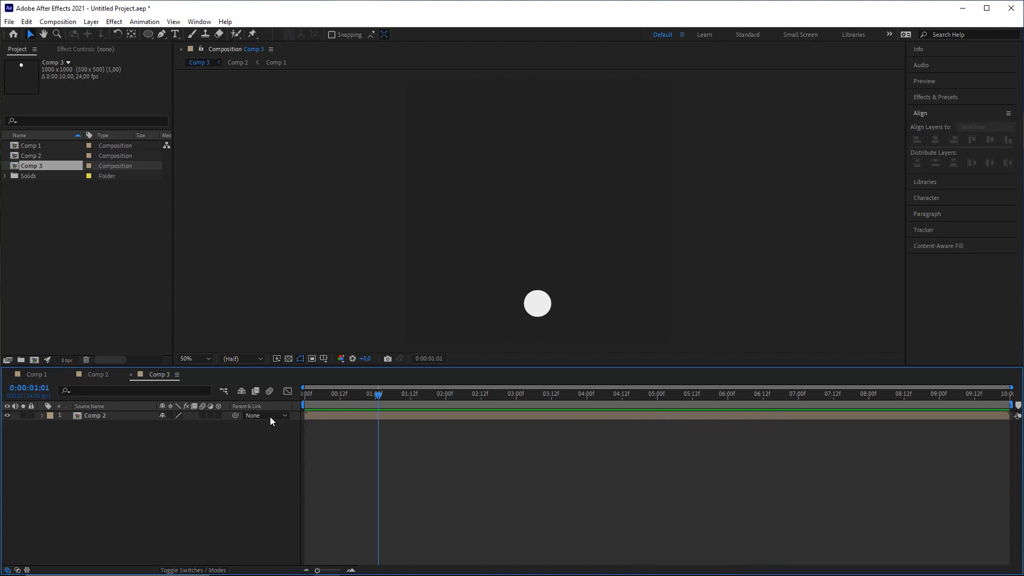
Duplicate the Comp 2 layer in Comp 3 and return to the first frame.
{"action": "left_click", "coordinate": [108, 415]}
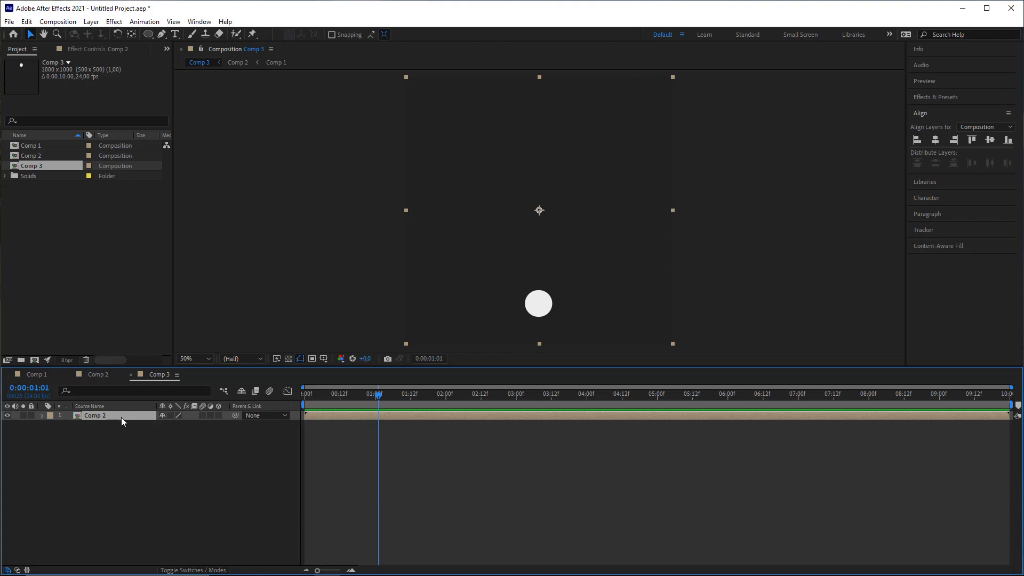
{"action": "key", "text": "ctrl+d"}
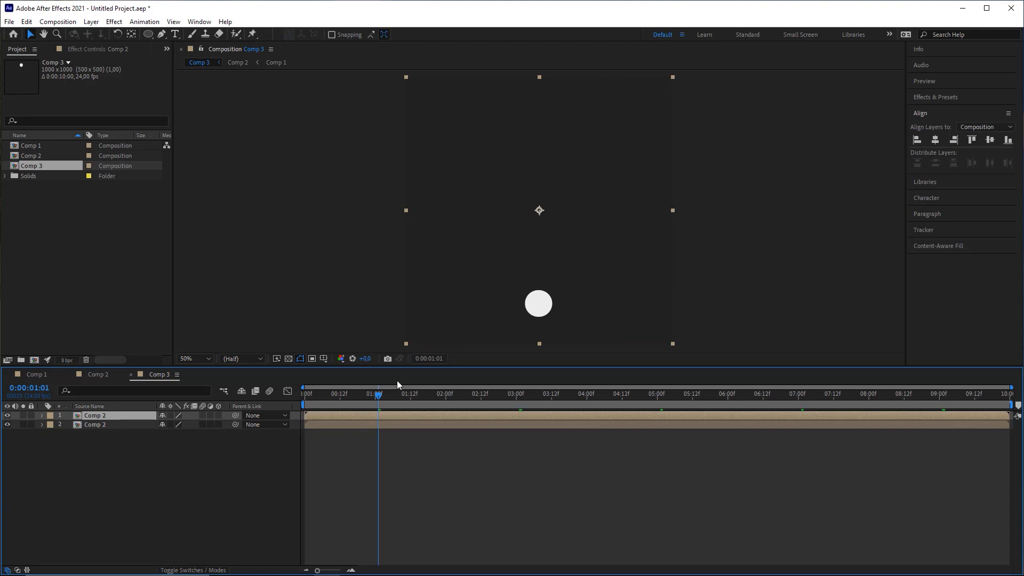
{"action": "key", "text": "Home"}
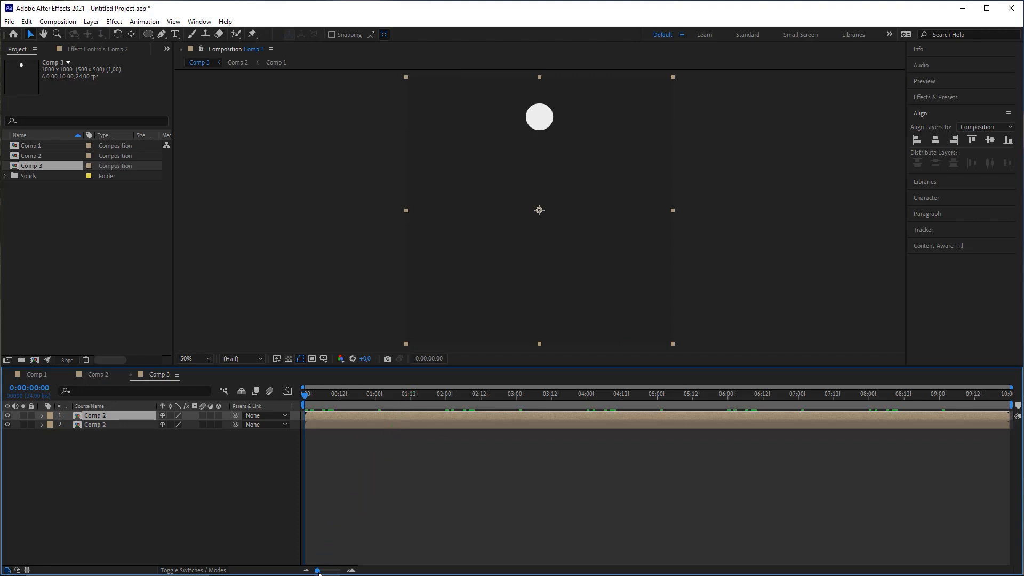
{"action": "left_click_drag", "start_coordinate": [319, 572], "coordinate": [341, 573]}
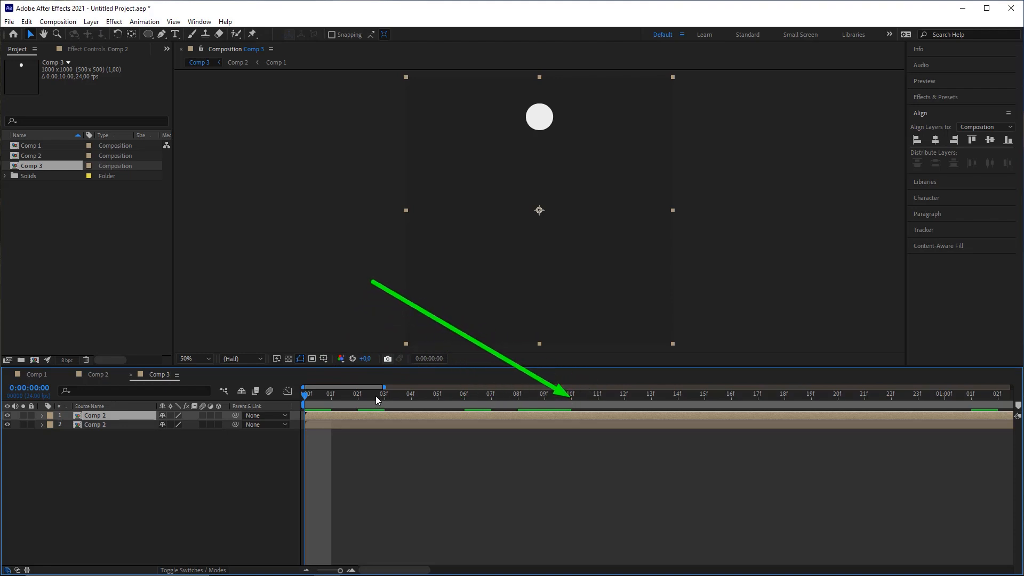
Shift the upper Comp 2 layer in Comp 3 so that it starts at 10f.
{"action": "left_click_drag", "start_coordinate": [318, 418], "coordinate": [409, 418]}
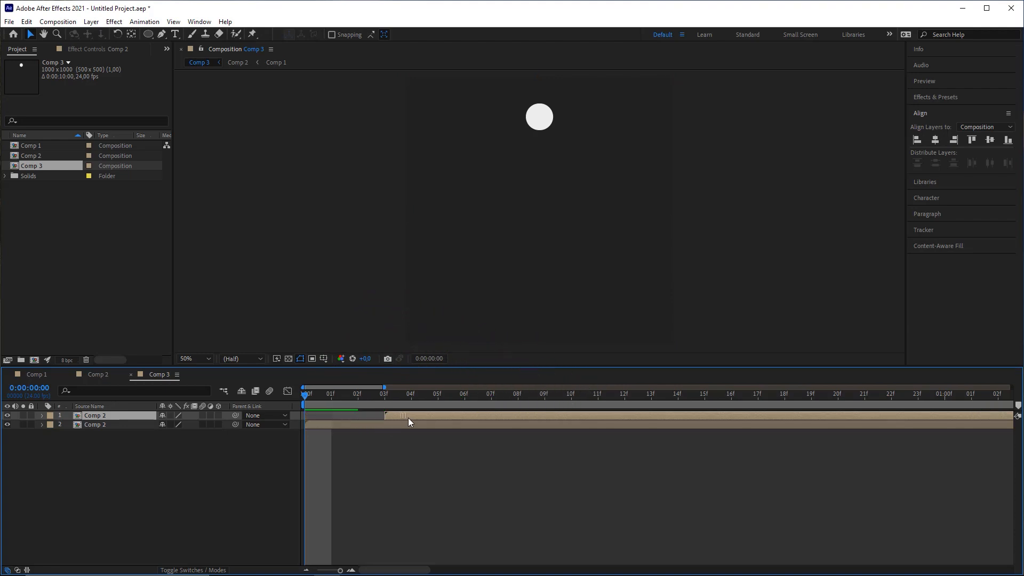
{"action": "left_click_drag", "start_coordinate": [524, 415], "coordinate": [585, 418]}
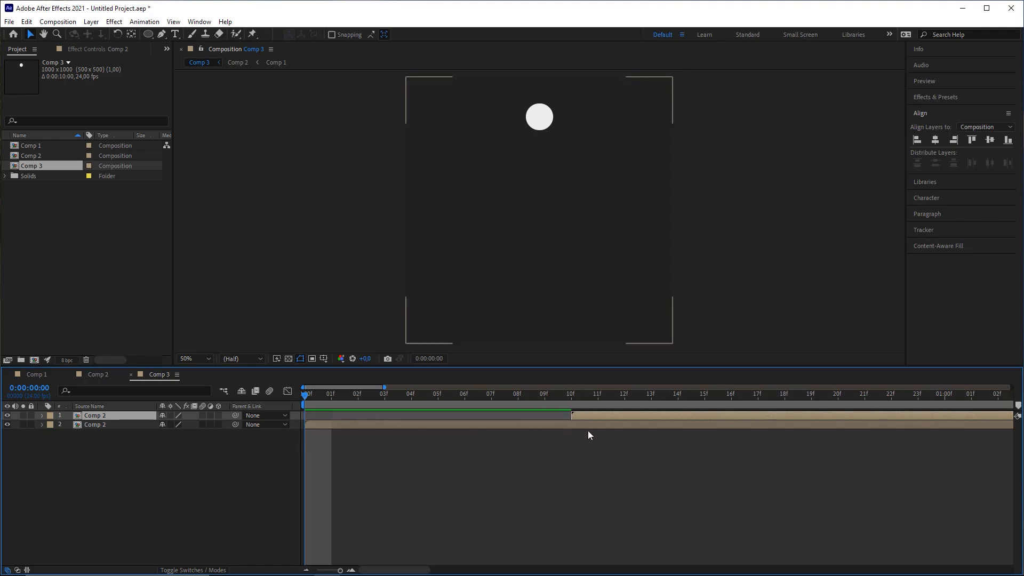
Preview Comp 3 from its first frame with the offset layer, then scrub to 0:00:01:12.
{"action": "scroll", "coordinate": [566, 405], "scroll_direction": "down", "scroll_amount": 2}
{"action": "scroll", "coordinate": [567, 405], "scroll_direction": "down", "scroll_amount": 3}
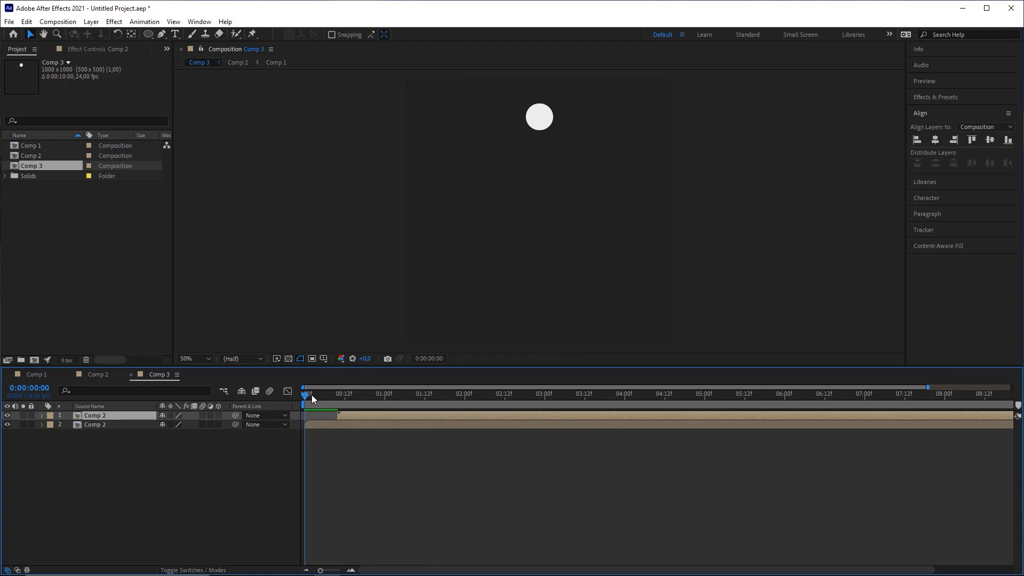
{"action": "mouse_move", "coordinate": [312, 395]}
{"action": "left_mouse_down"}
{"action": "mouse_move", "coordinate": [352, 395]}
{"action": "mouse_move", "coordinate": [300, 395]}
{"action": "left_mouse_up"}
{"action": "key", "text": "space"}
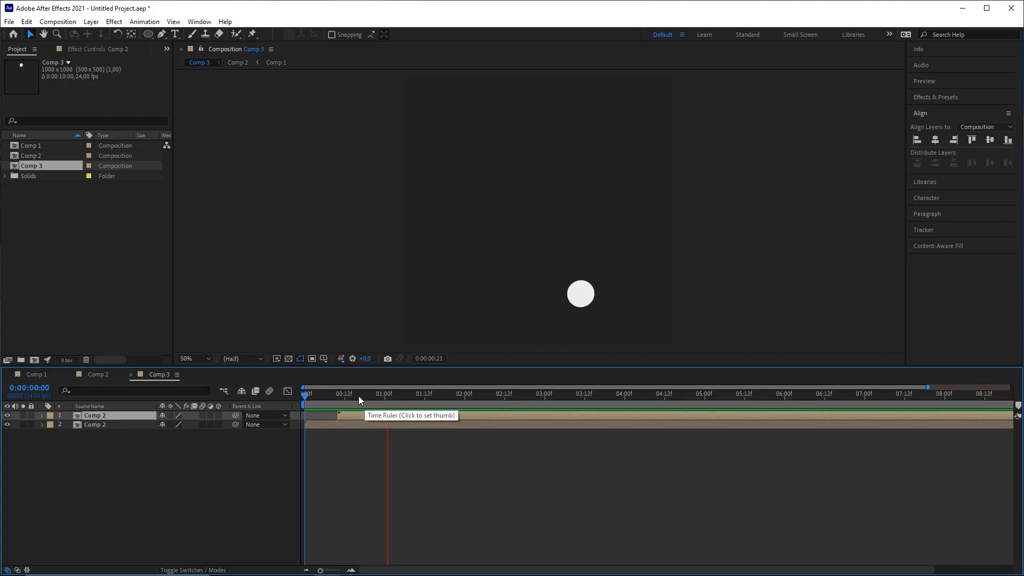
{"action": "key", "text": "space"}
{"action": "key", "text": "space"}
{"action": "key", "text": "space"}
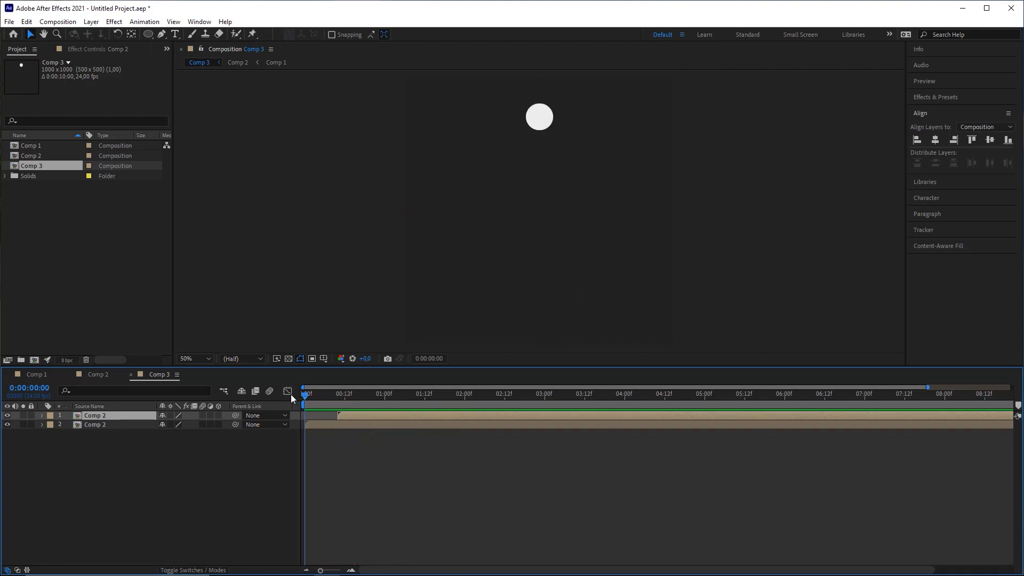
{"action": "left_click_drag", "start_coordinate": [307, 396], "coordinate": [428, 405]}
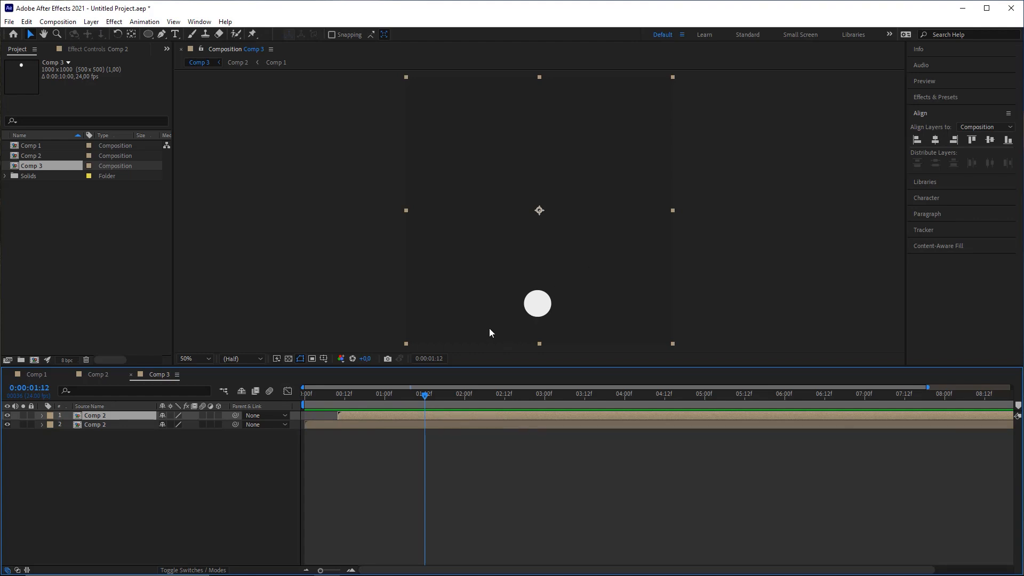
Inspect the Dark Gray Solid 1 layer in Comp 1 at 0:00:00:15 and return to Comp 3.
{"action": "left_click", "coordinate": [37, 374]}
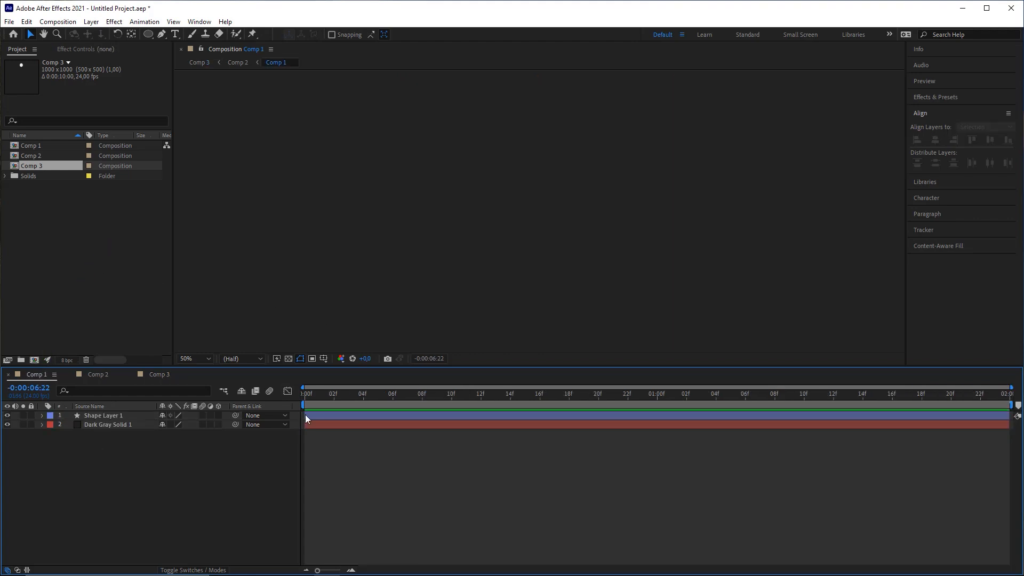
{"action": "left_click_drag", "start_coordinate": [298, 401], "coordinate": [526, 398]}
{"action": "left_click", "coordinate": [111, 426]}
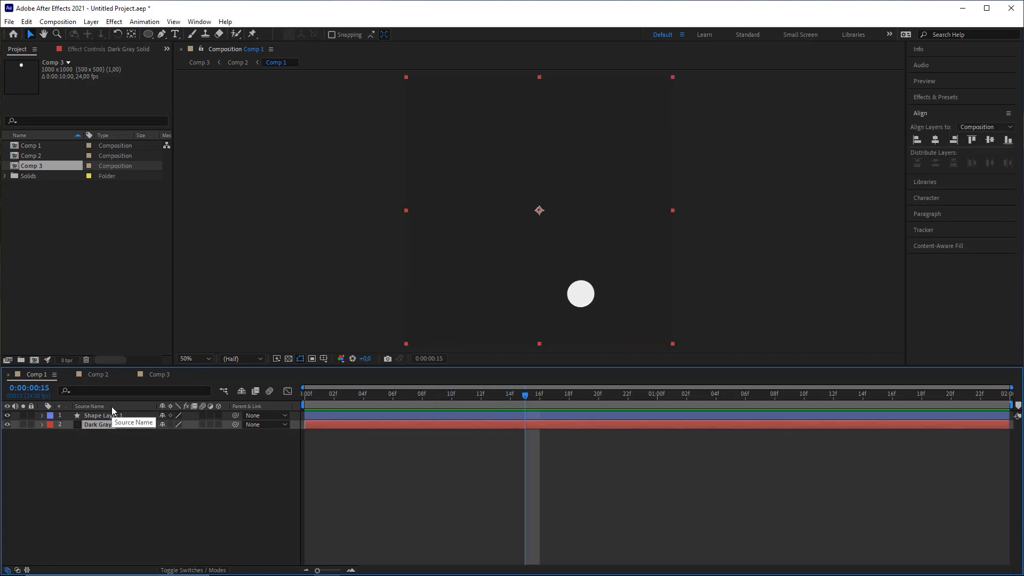
{"action": "left_click", "coordinate": [159, 374]}
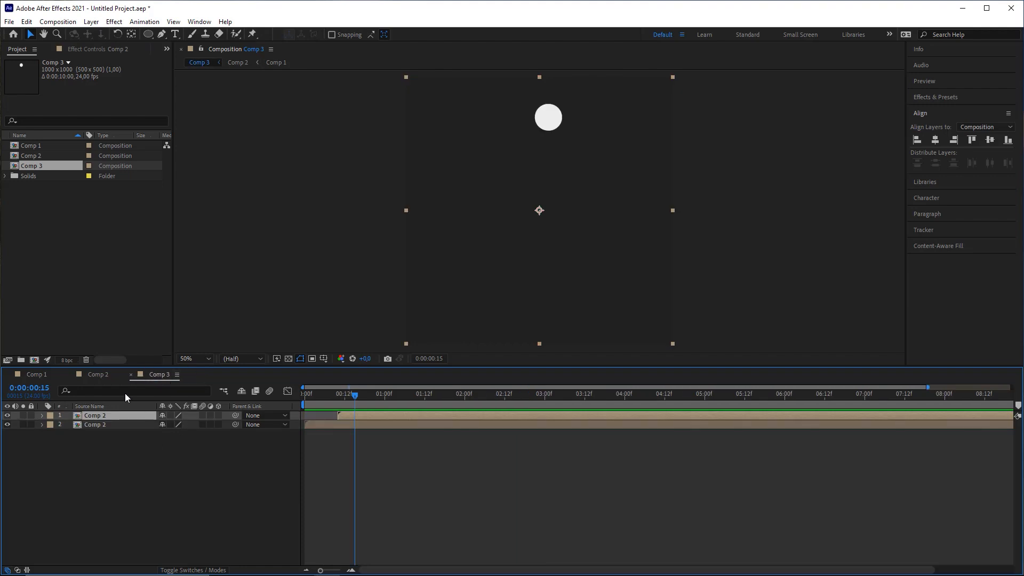
Show the layer modes in Comp 3, set the upper Comp 2 layer's blending mode to Lighten, and check the result at 0:00:00:21.
{"action": "left_click", "coordinate": [17, 571]}
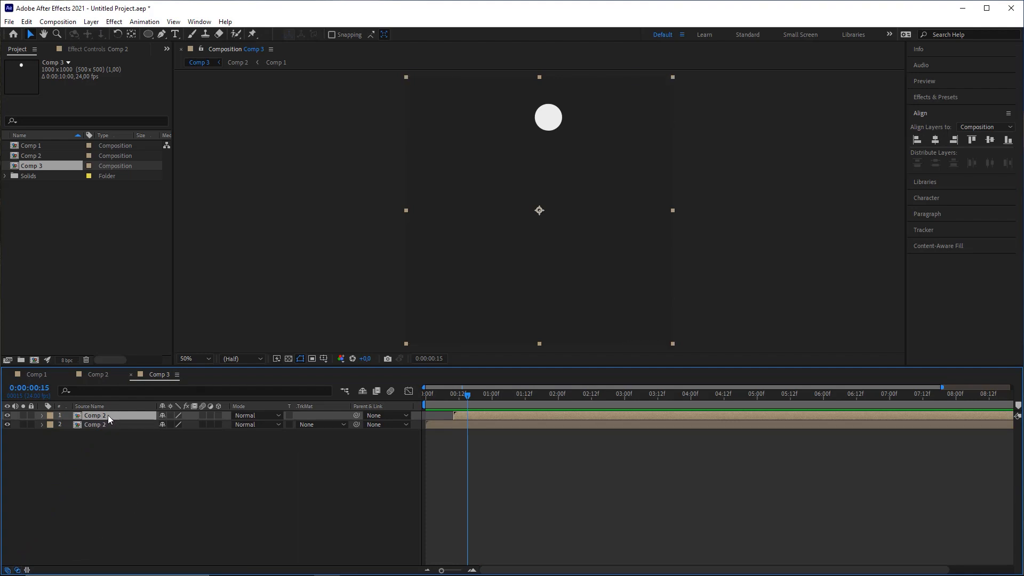
{"action": "left_click", "coordinate": [253, 419]}
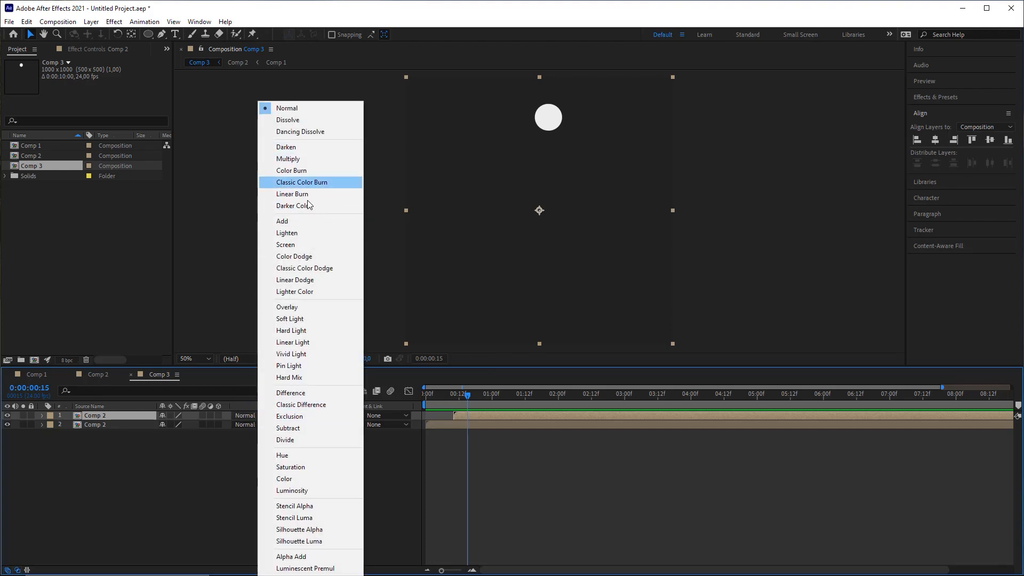
{"action": "left_click", "coordinate": [299, 235]}
{"action": "left_click_drag", "start_coordinate": [454, 400], "coordinate": [485, 408]}
{"action": "left_click", "coordinate": [486, 455]}
{"action": "left_click", "coordinate": [142, 417]}
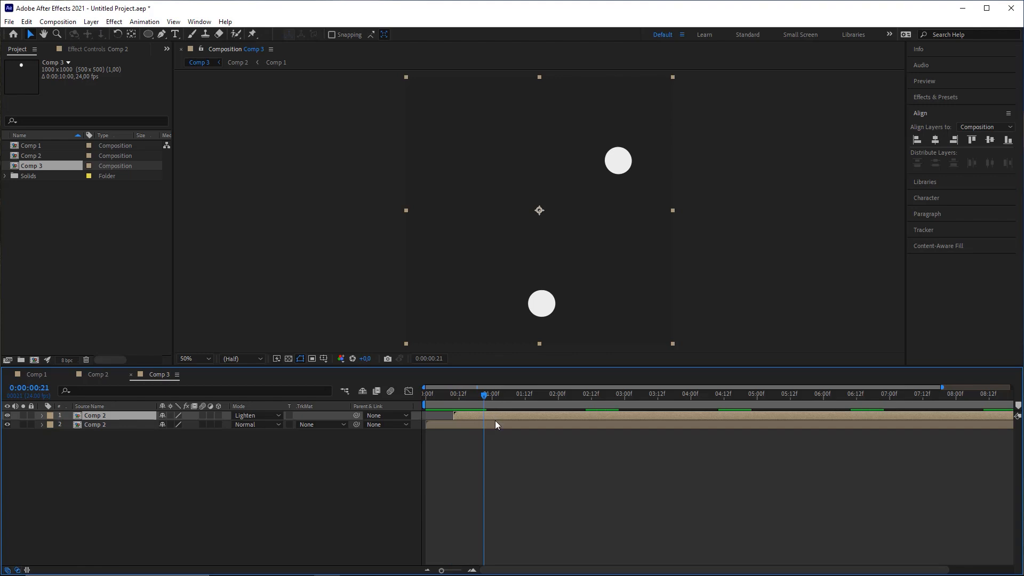
Check the dot's position in Comp 1 at 0:00:00:18 and compare the two dots in Comp 3 at 0:00:01:07.
{"action": "left_click", "coordinate": [44, 320]}
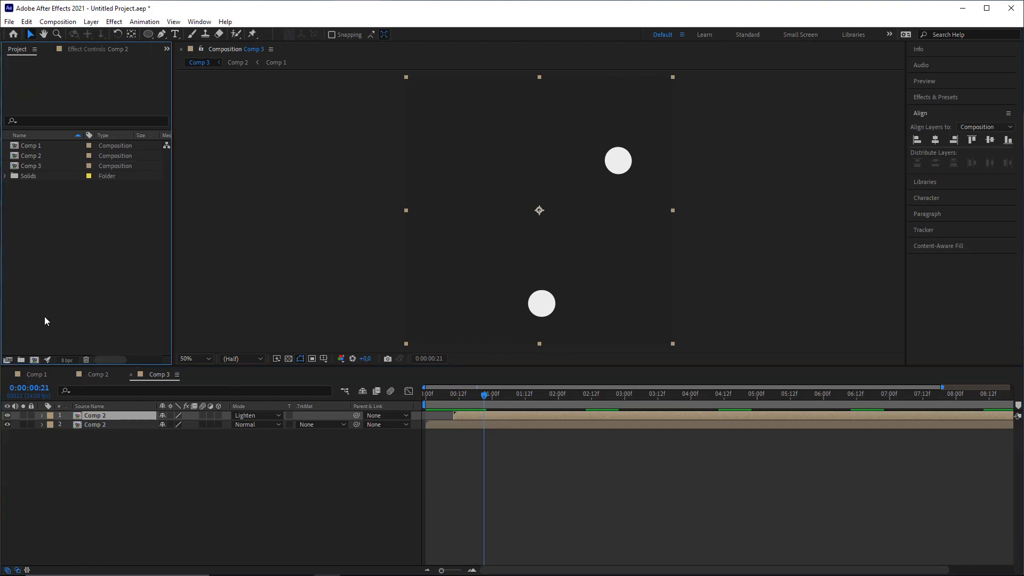
{"action": "left_click", "coordinate": [38, 374]}
{"action": "left_click_drag", "start_coordinate": [374, 398], "coordinate": [570, 418]}
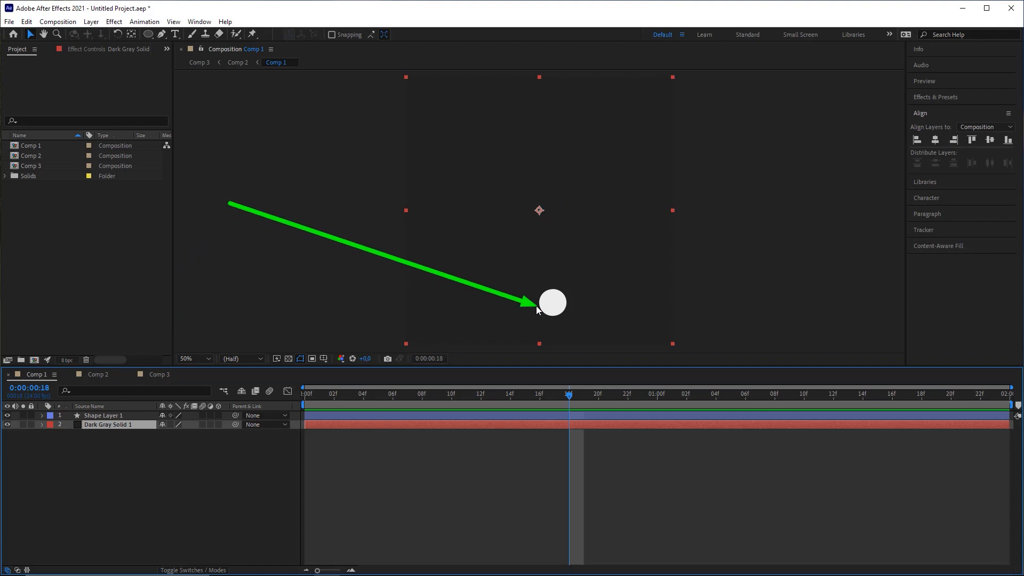
{"action": "left_click", "coordinate": [155, 375]}
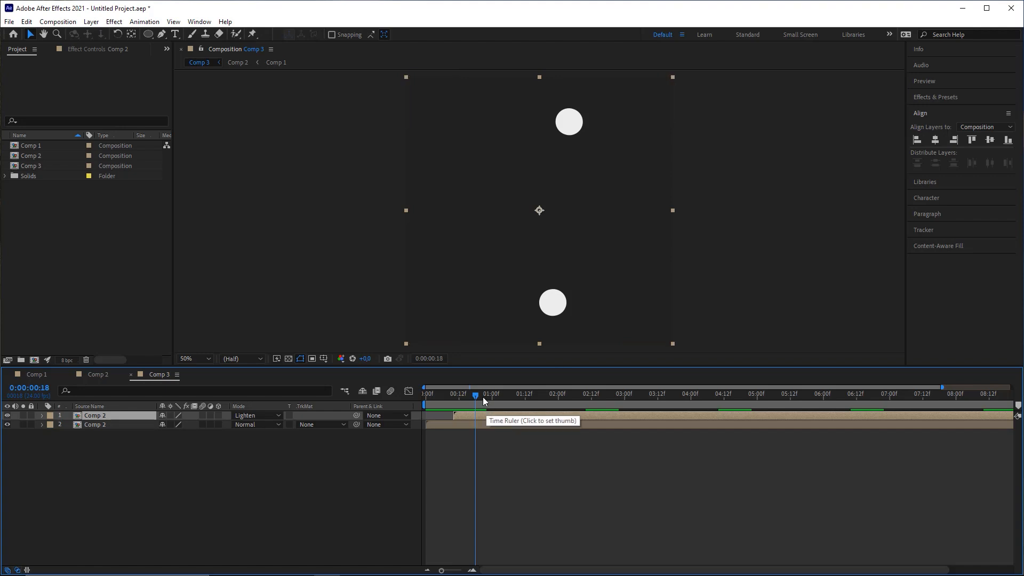
{"action": "left_click", "coordinate": [511, 398]}
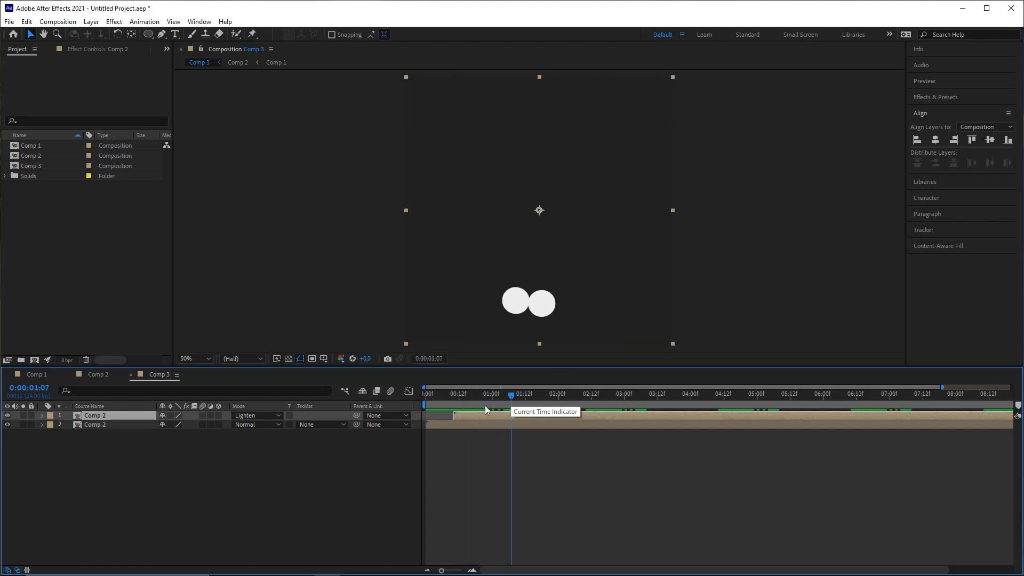
Reveal the upper Comp 2 layer's Transform properties and preview how the dots overlap, scrubbing to 0:00:01:14.
{"action": "left_click", "coordinate": [43, 416]}
{"action": "left_click", "coordinate": [67, 425]}
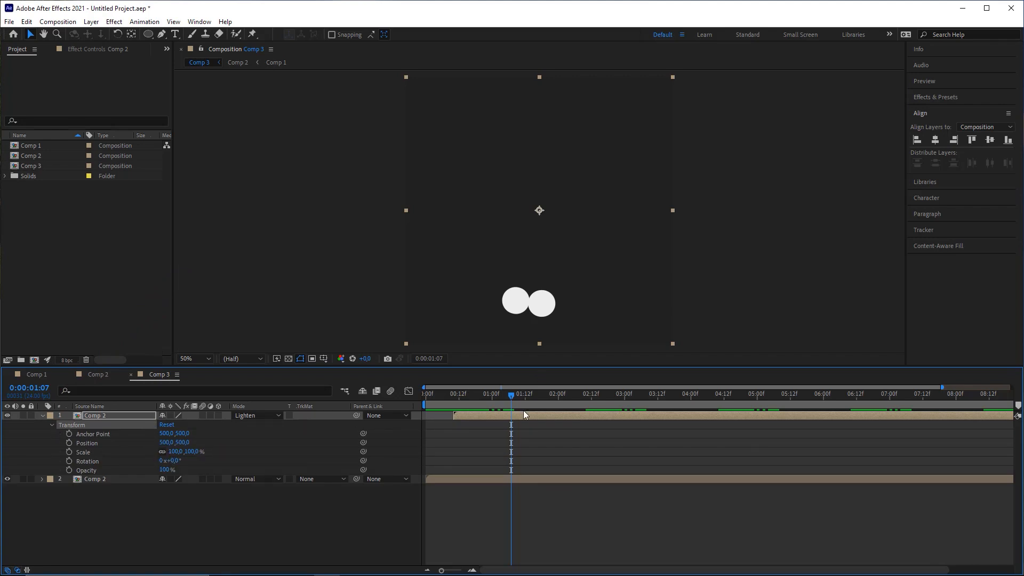
{"action": "key", "text": "space"}
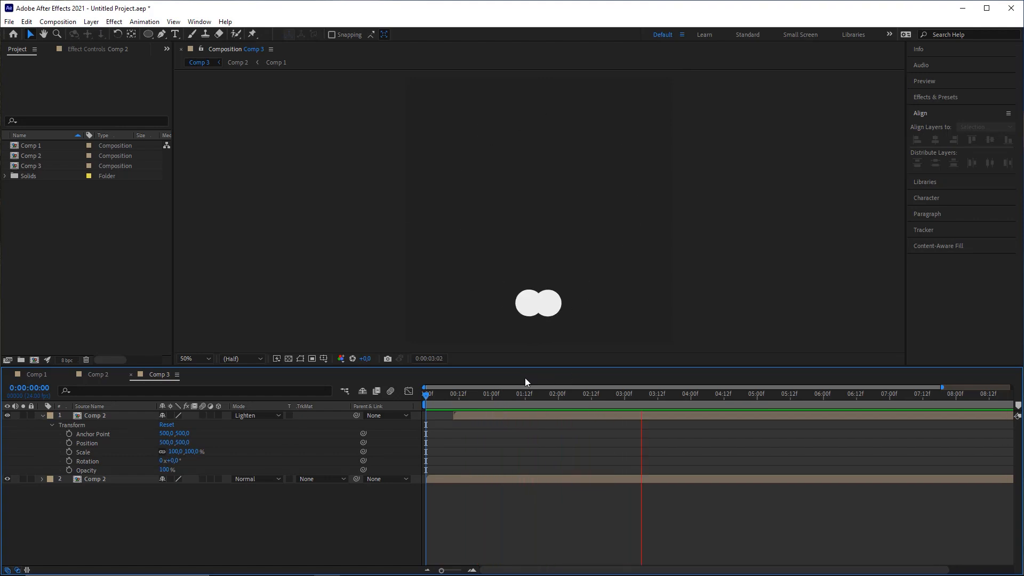
{"action": "key", "text": "space"}
{"action": "left_click_drag", "start_coordinate": [476, 399], "coordinate": [531, 414]}
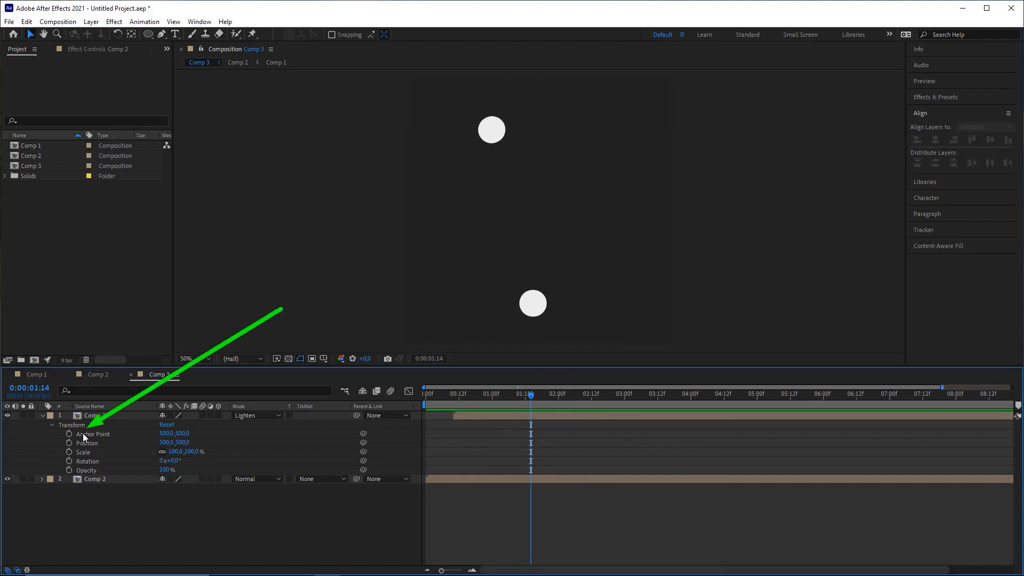
Set the upper Comp 2 layer's rotation to -25° and preview the animation from the start.
{"action": "left_click", "coordinate": [175, 460]}
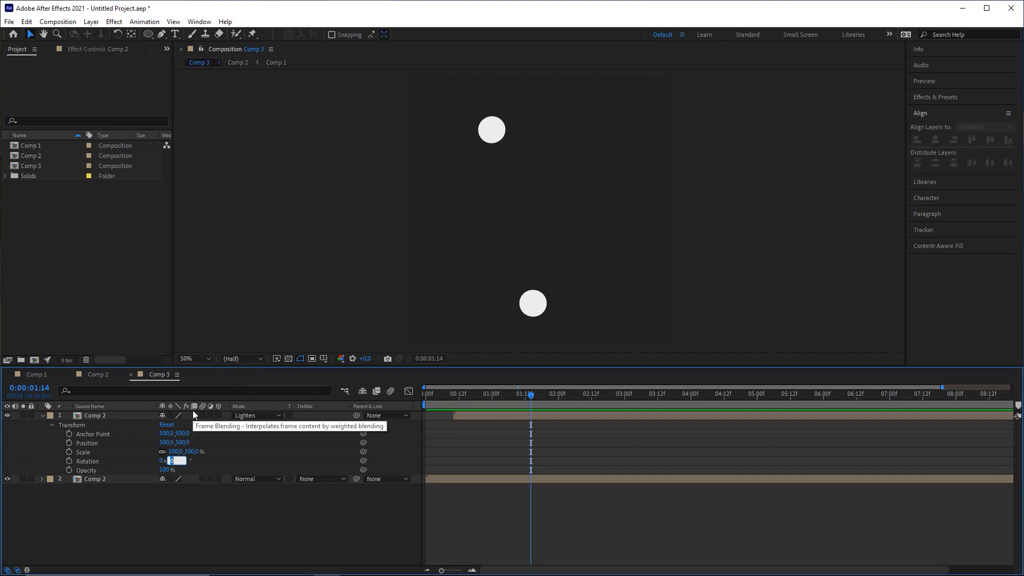
{"action": "type", "text": "-25"}
{"action": "key", "text": "Return"}
{"action": "key", "text": "space"}
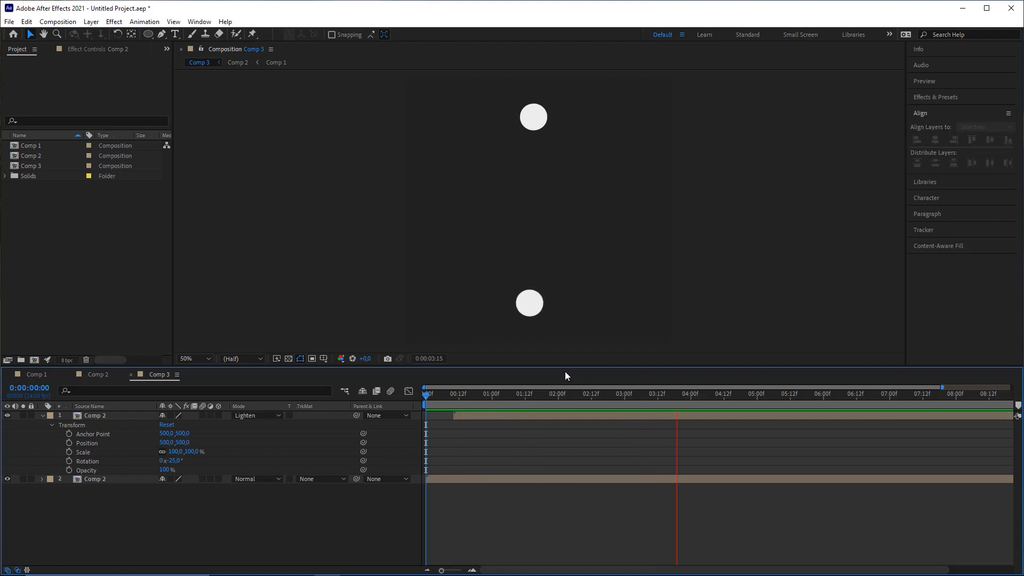
{"action": "key", "text": "space"}
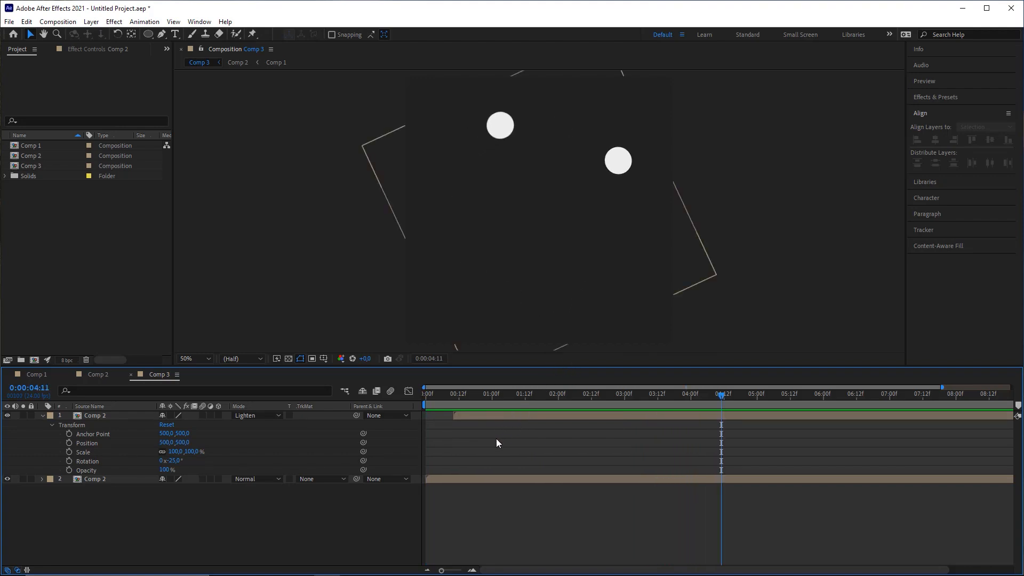
Duplicate the rotated Comp 2 layer and shift the copy so that it starts at 20f.
{"action": "left_click", "coordinate": [42, 416]}
{"action": "left_click", "coordinate": [93, 416]}
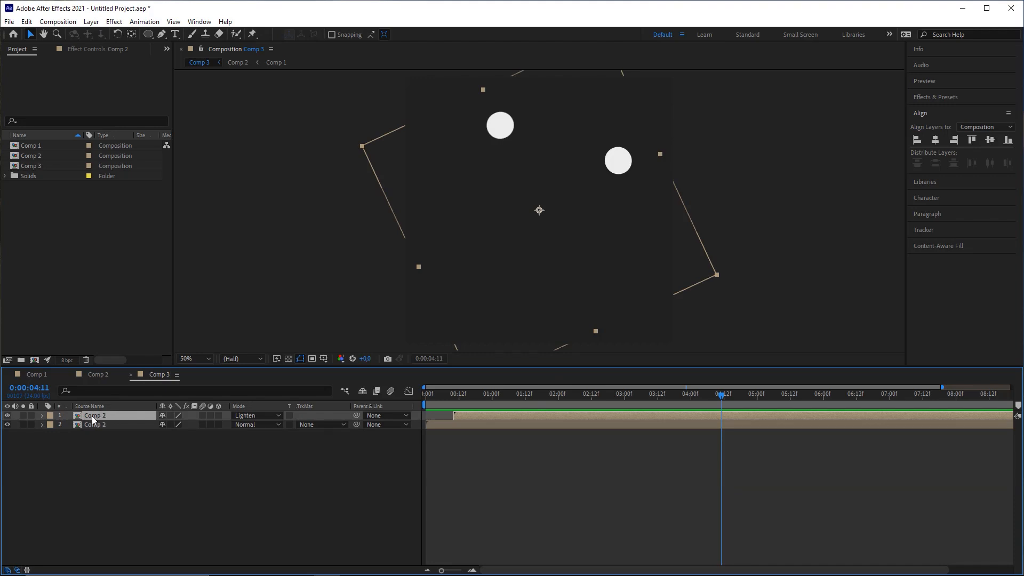
{"action": "key", "text": "ctrl+d"}
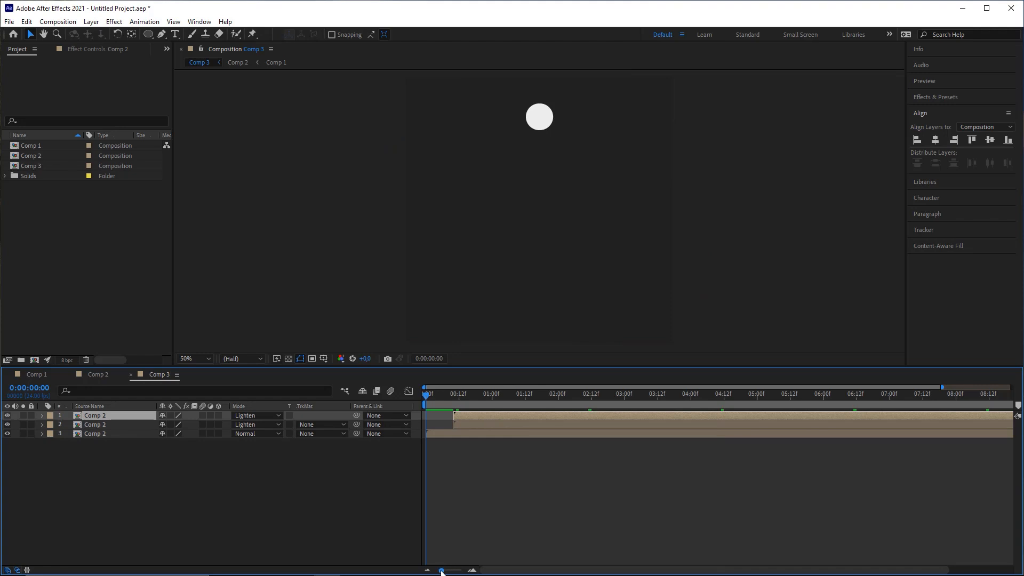
{"action": "left_click_drag", "start_coordinate": [441, 572], "coordinate": [461, 572]}
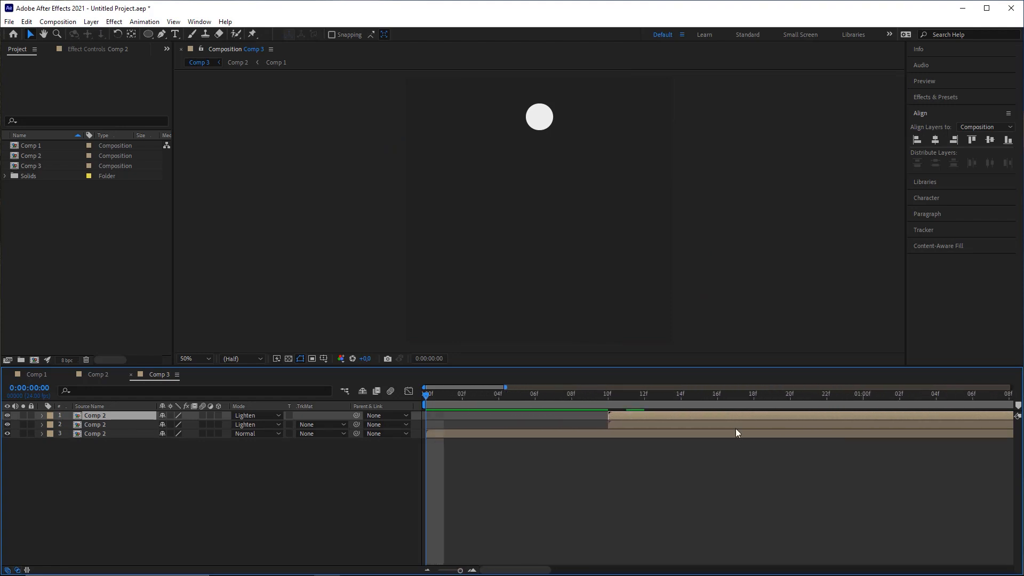
{"action": "left_click", "coordinate": [790, 395]}
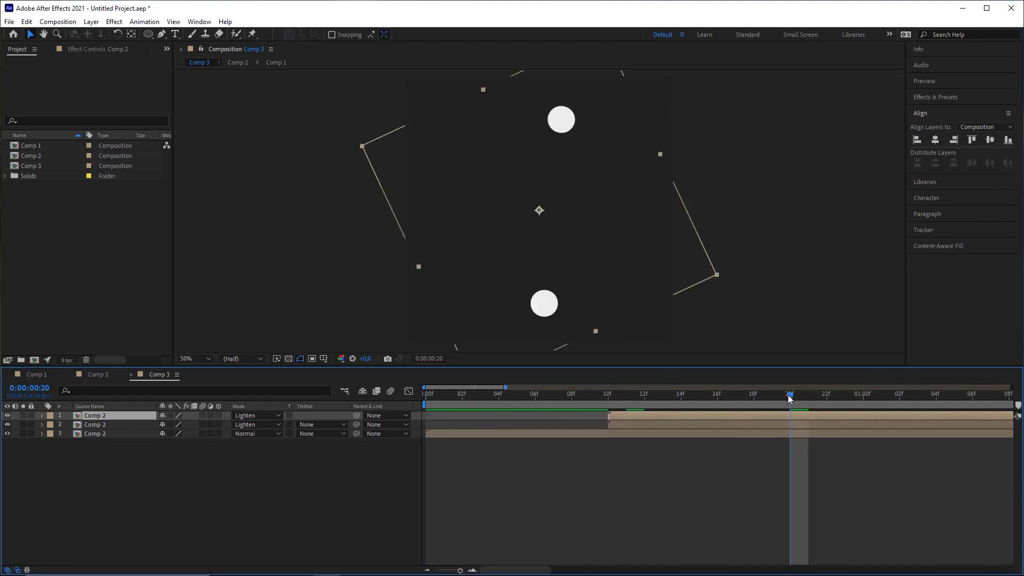
{"action": "left_click_drag", "start_coordinate": [660, 415], "coordinate": [836, 421]}
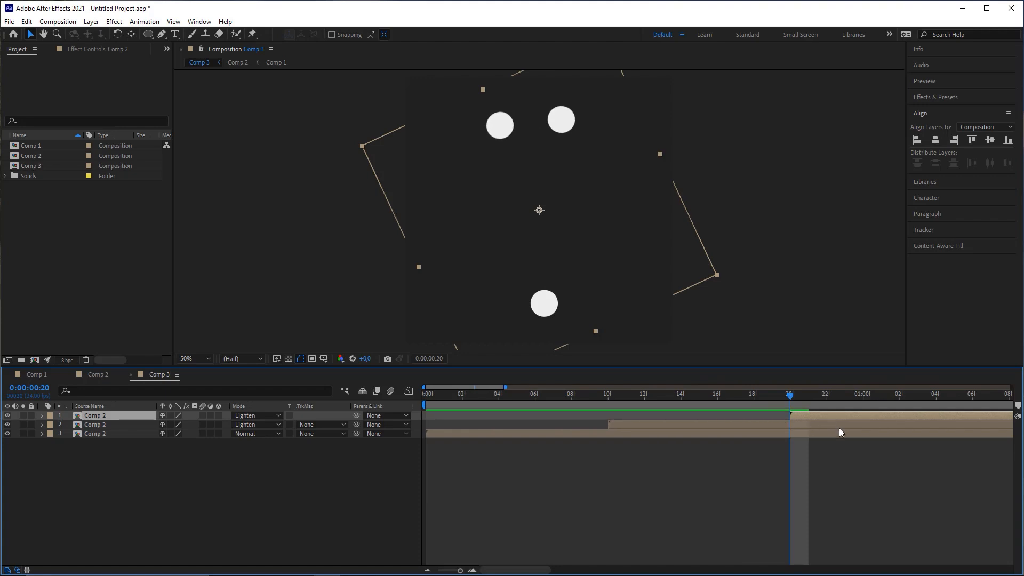
Set the rotation of the topmost Comp 2 layer to -50°.
{"action": "left_click", "coordinate": [43, 417]}
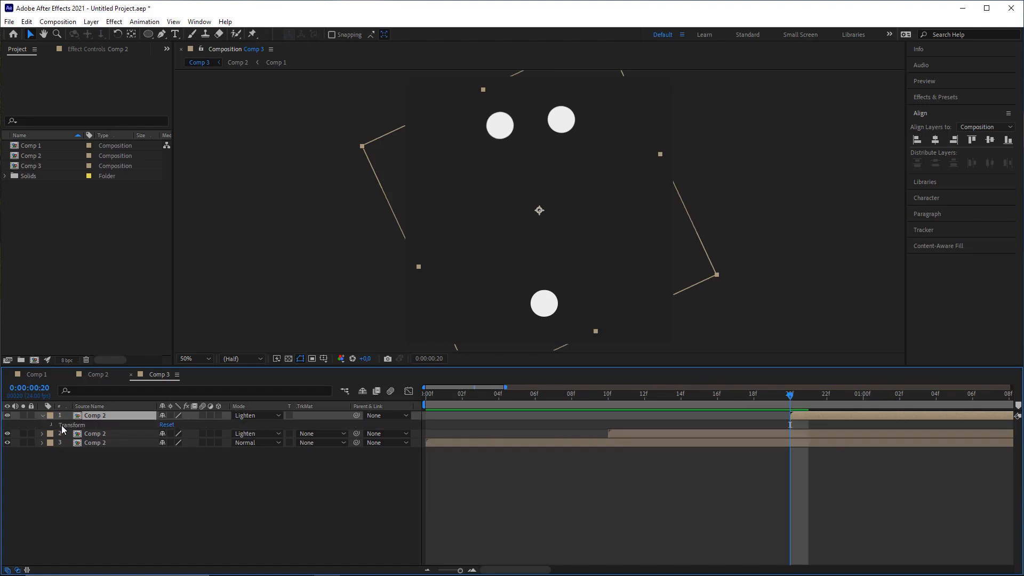
{"action": "left_click", "coordinate": [52, 425]}
{"action": "left_click", "coordinate": [88, 461]}
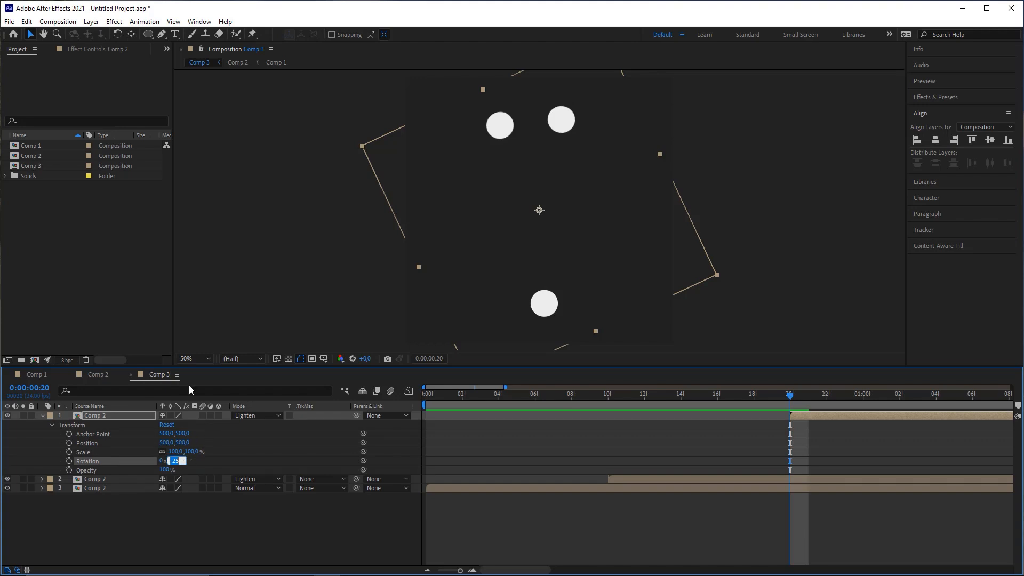
{"action": "type", "text": "-50"}
{"action": "key", "text": "Return"}
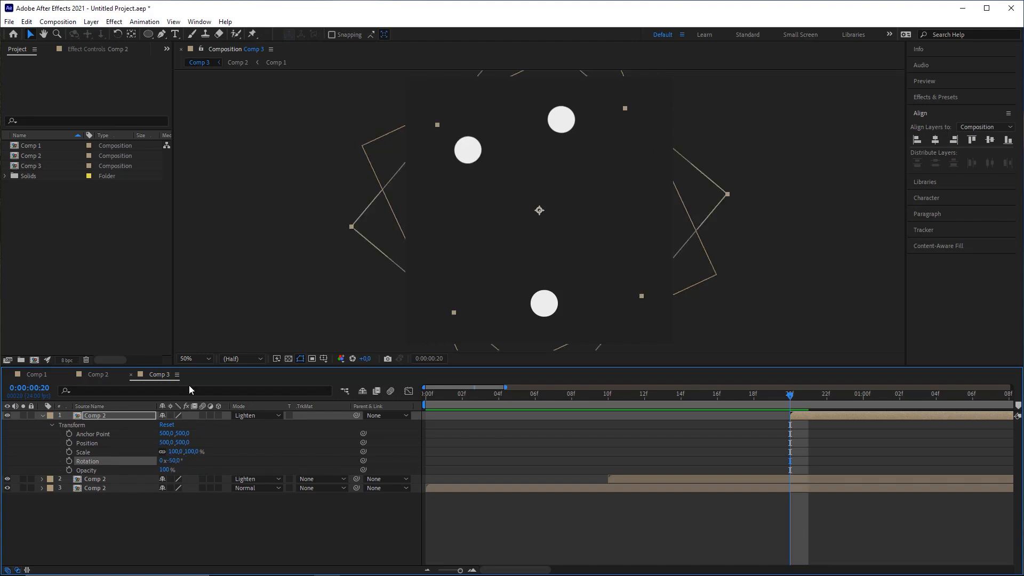
Collapse the topmost layer's properties and preview the three-dot animation from the first frame, scrubbing to 0:00:02:14.
{"action": "left_click", "coordinate": [616, 432]}
{"action": "key", "text": "semicolon"}
{"action": "left_click_drag", "start_coordinate": [449, 396], "coordinate": [417, 399]}
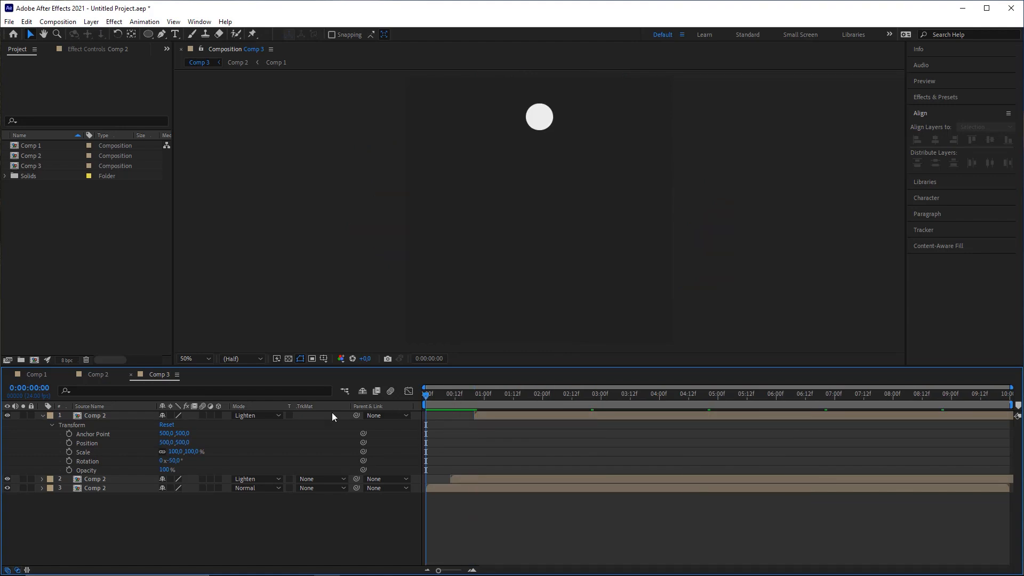
{"action": "left_click", "coordinate": [43, 415]}
{"action": "key", "text": "space"}
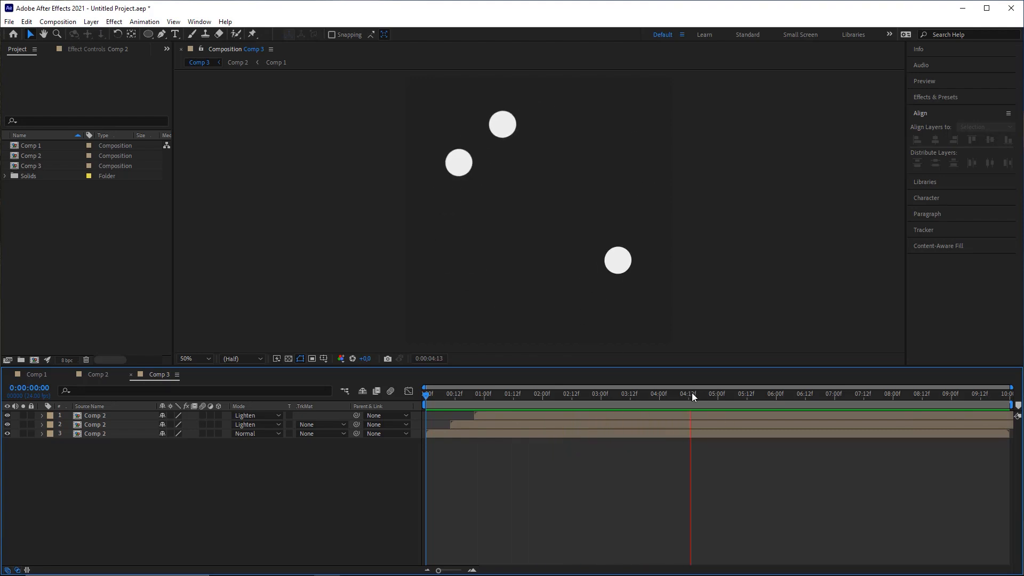
{"action": "left_click_drag", "start_coordinate": [692, 394], "coordinate": [575, 478]}
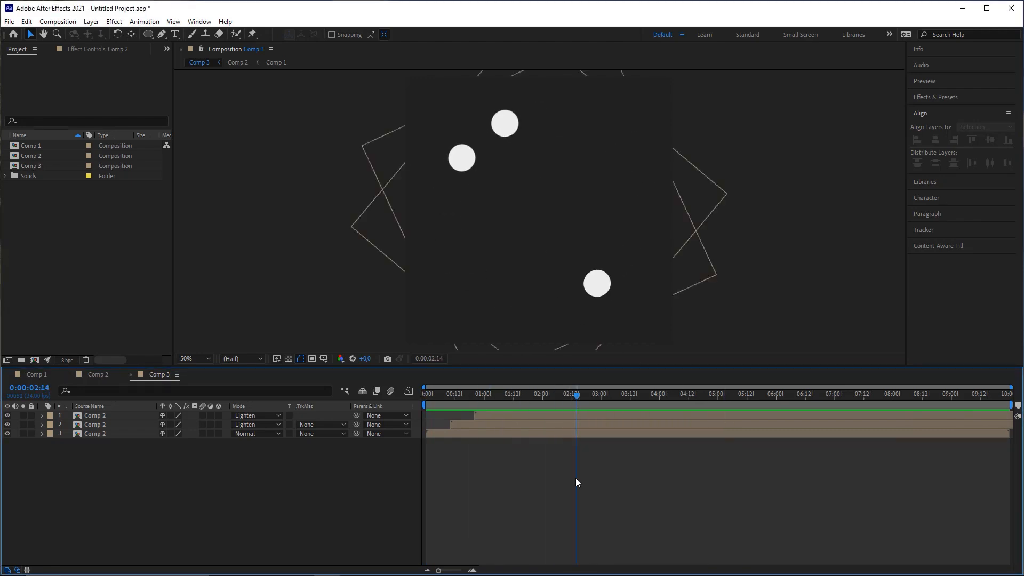
Hide the blending mode columns in the timeline and apply the Echo effect to the lowest Comp 2 layer.
{"action": "left_click", "coordinate": [18, 571]}
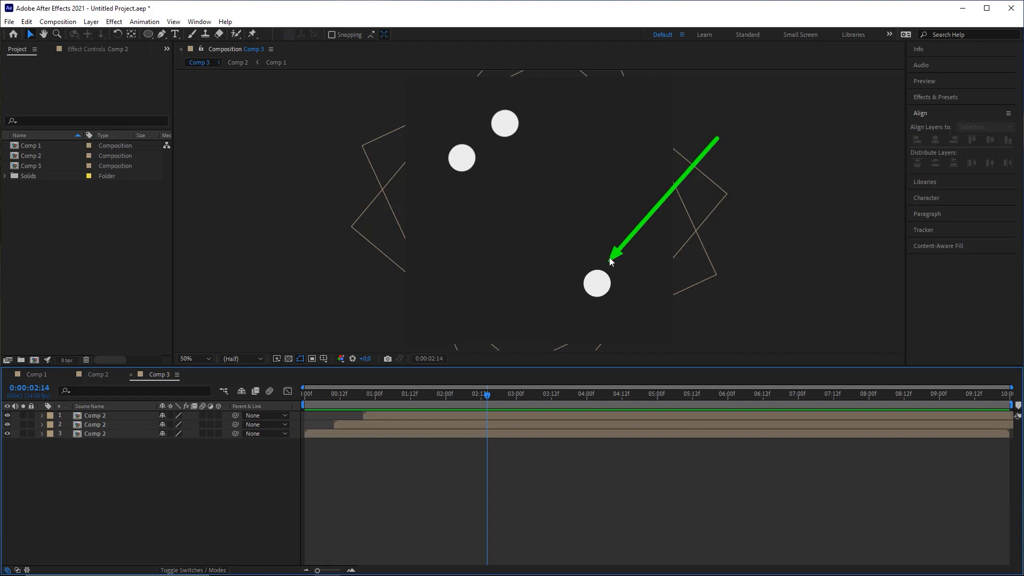
{"action": "left_click", "coordinate": [88, 436]}
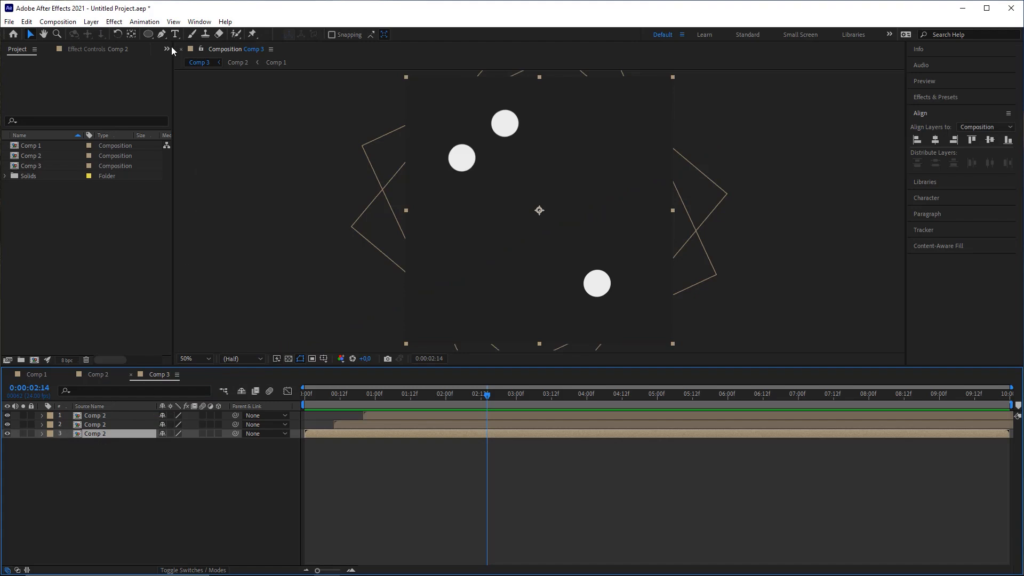
{"action": "left_click", "coordinate": [113, 22]}
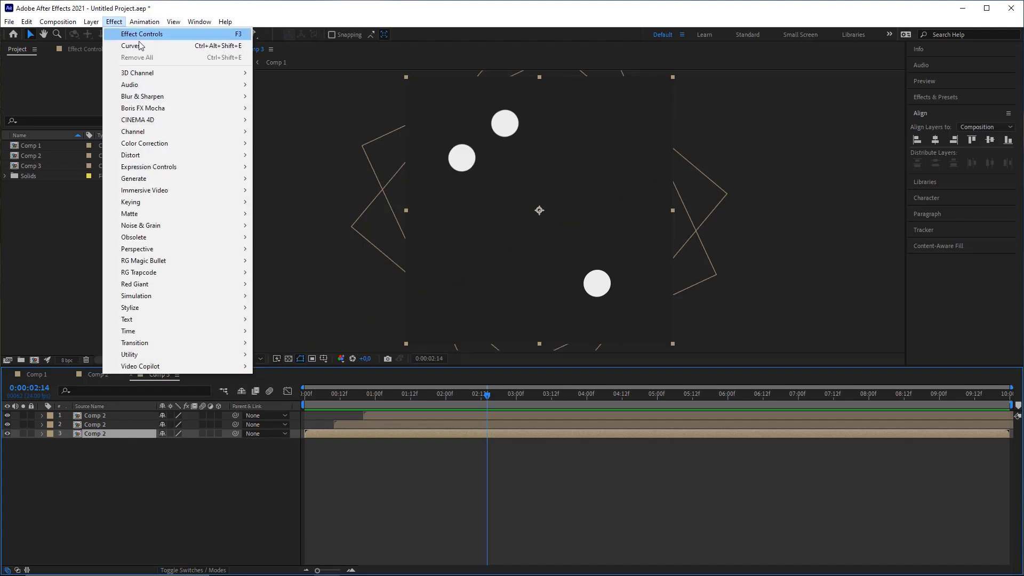
{"action": "mouse_move", "coordinate": [194, 335]}
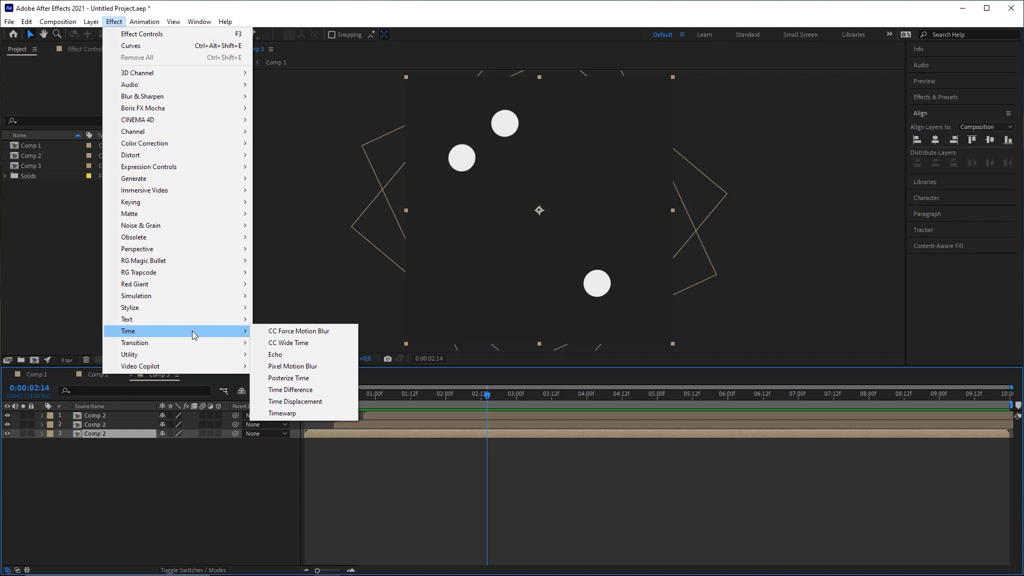
{"action": "left_click", "coordinate": [290, 356]}
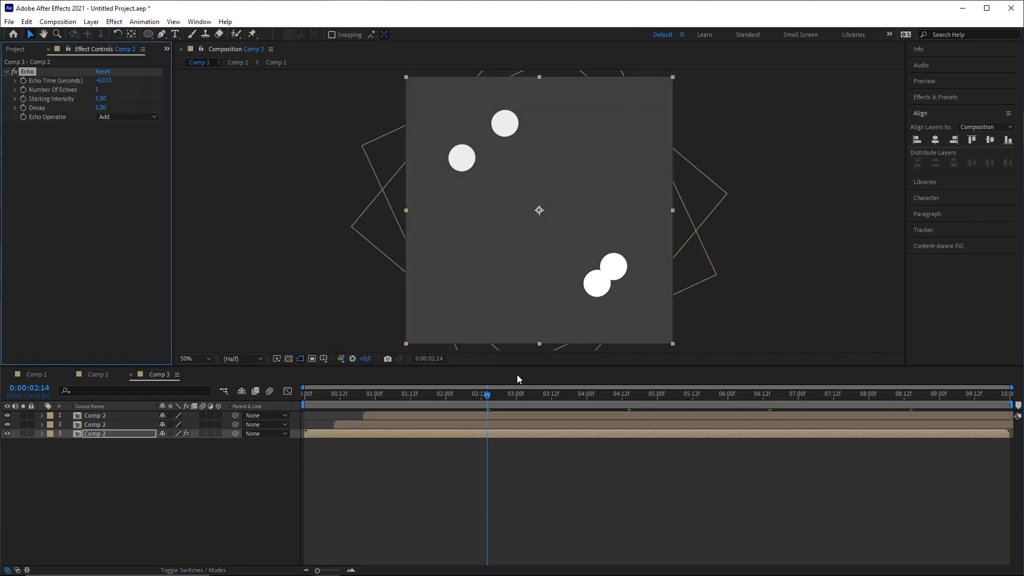
Solo the lowest Comp 2 layer and preview its echo from the first frame, scrubbing to 0:00:01:06.
{"action": "left_click", "coordinate": [23, 433]}
{"action": "key", "text": "Home"}
{"action": "key", "text": "space"}
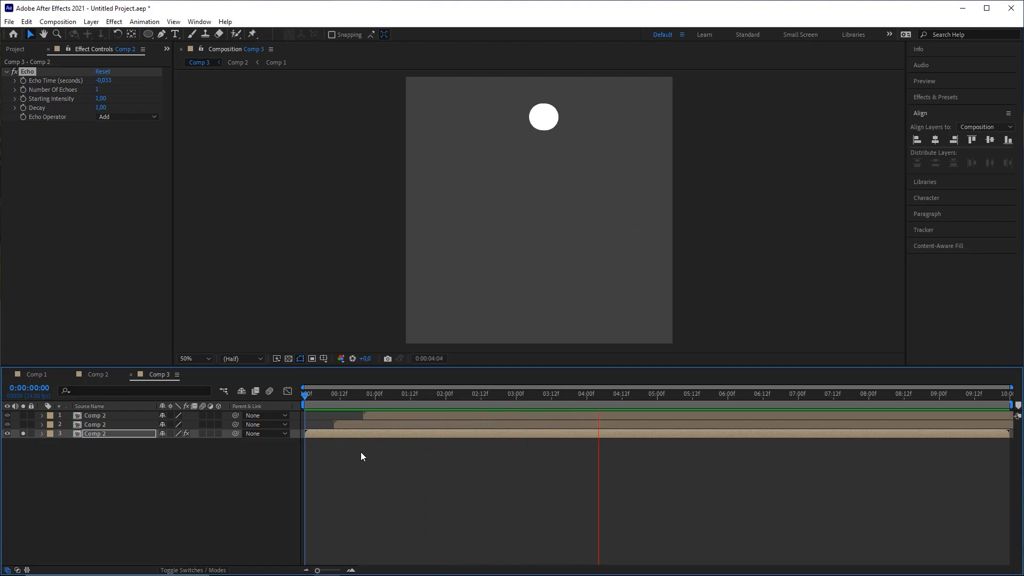
{"action": "left_click_drag", "start_coordinate": [520, 395], "coordinate": [392, 398]}
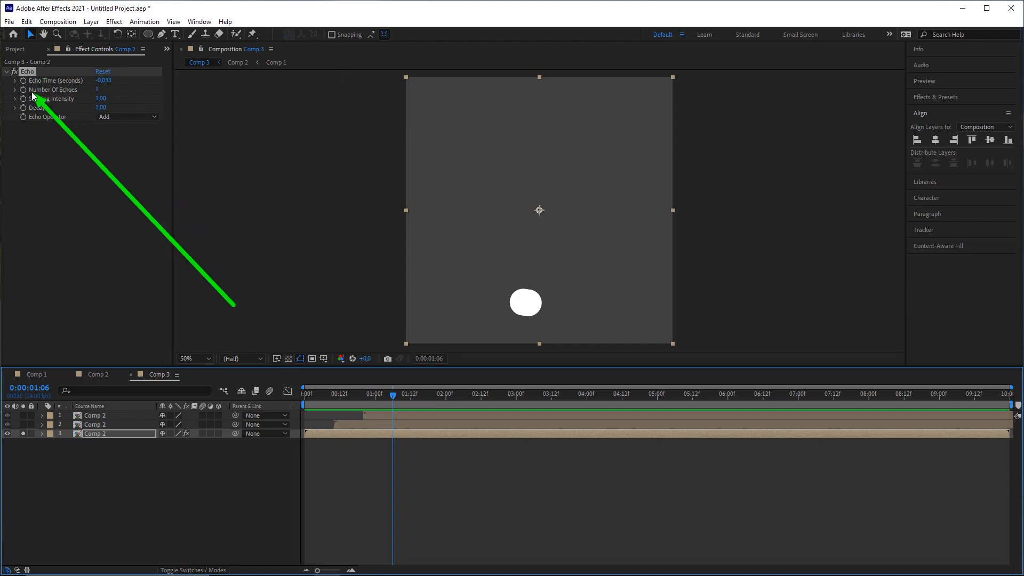
Set the Echo effect's Number Of Echoes to 50 and its Echo Operator to Maximum.
{"action": "left_click", "coordinate": [97, 89]}
{"action": "type", "text": "50"}
{"action": "key", "text": "Return"}
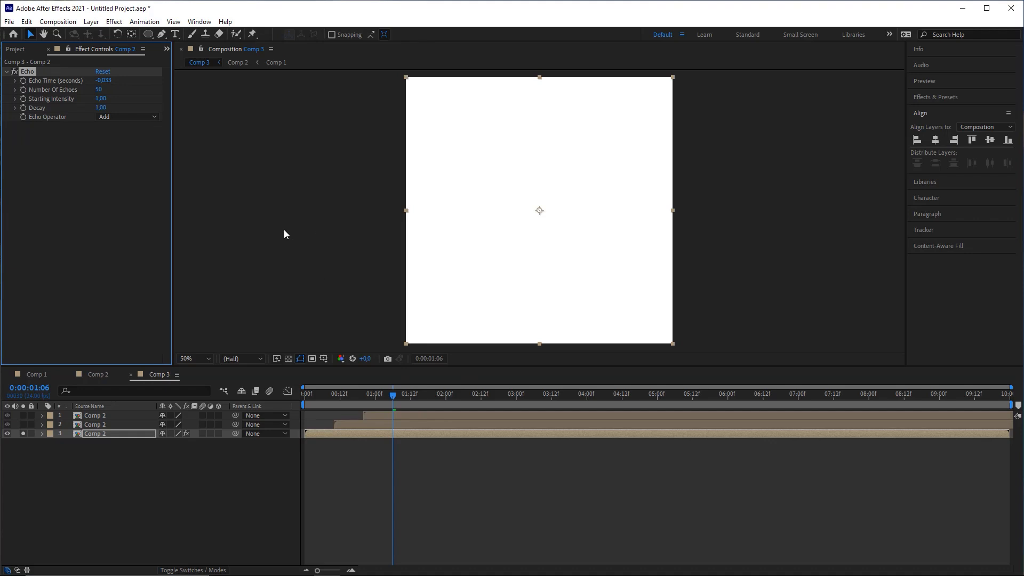
{"action": "left_click", "coordinate": [116, 122]}
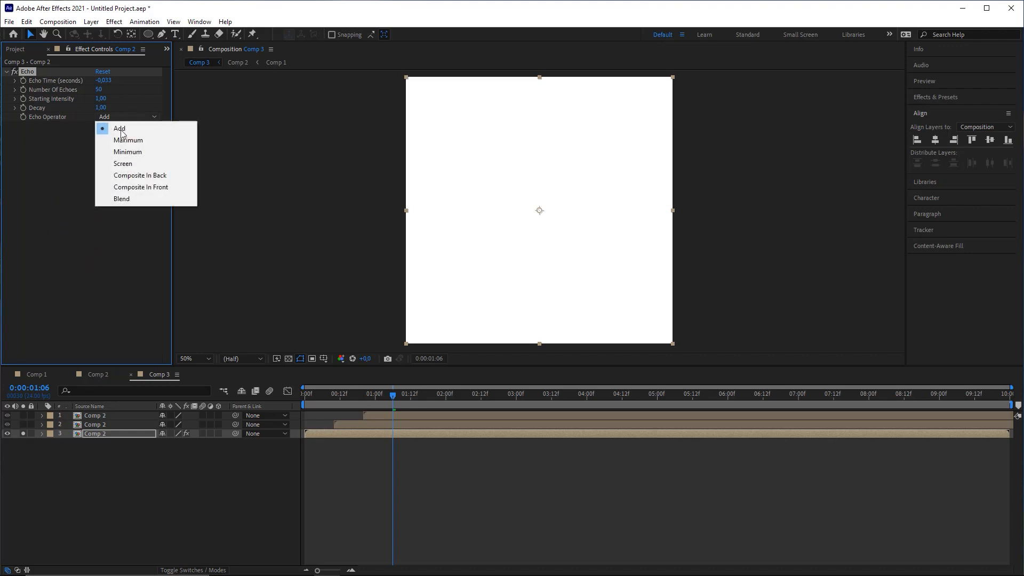
{"action": "left_click", "coordinate": [129, 140]}
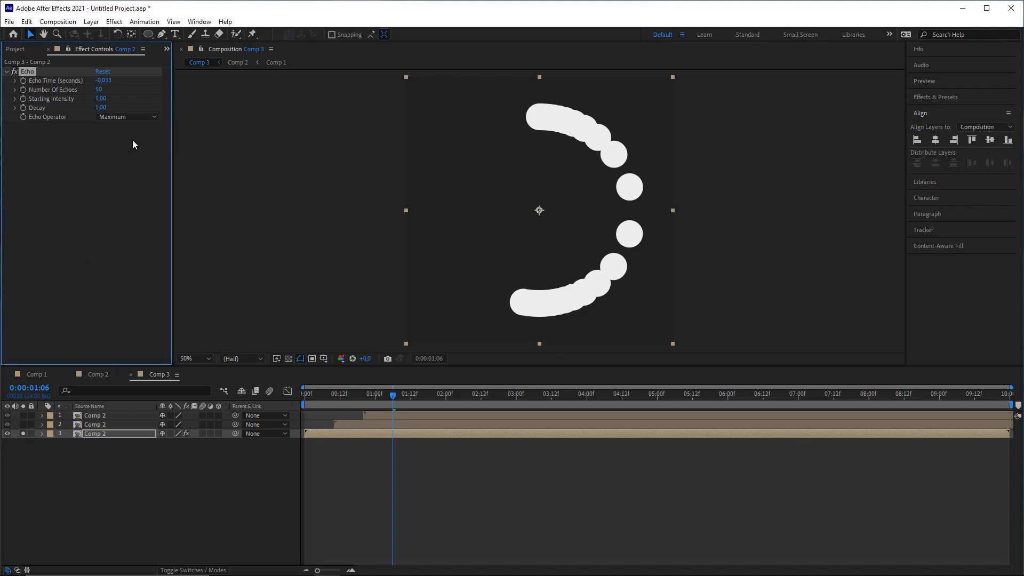
Preview the soloed layer's echo trail from the first frame and scrub to 0:00:01:15.
{"action": "left_click", "coordinate": [305, 395]}
{"action": "left_click", "coordinate": [350, 482]}
{"action": "key", "text": "space"}
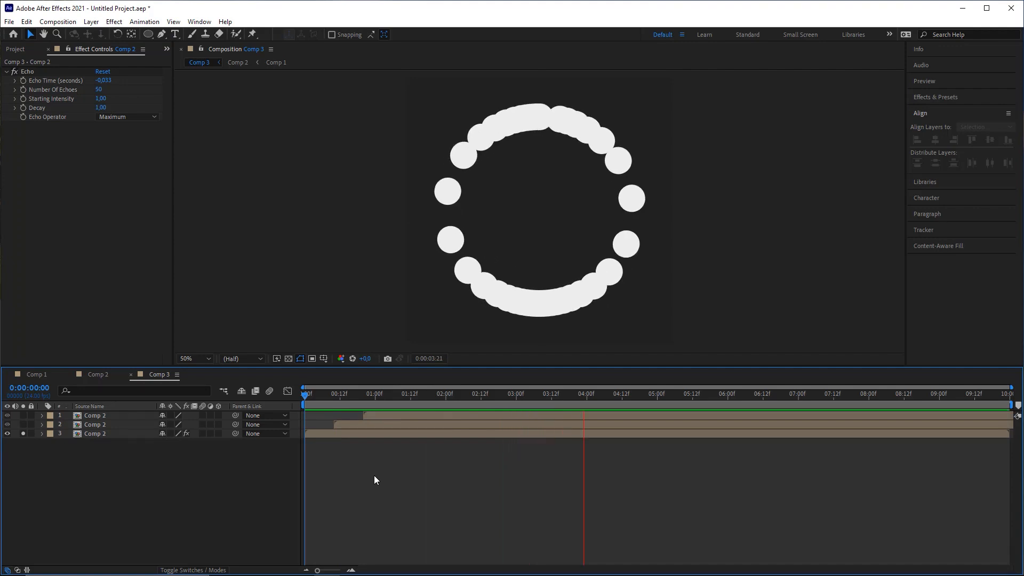
{"action": "left_click_drag", "start_coordinate": [396, 401], "coordinate": [419, 405]}
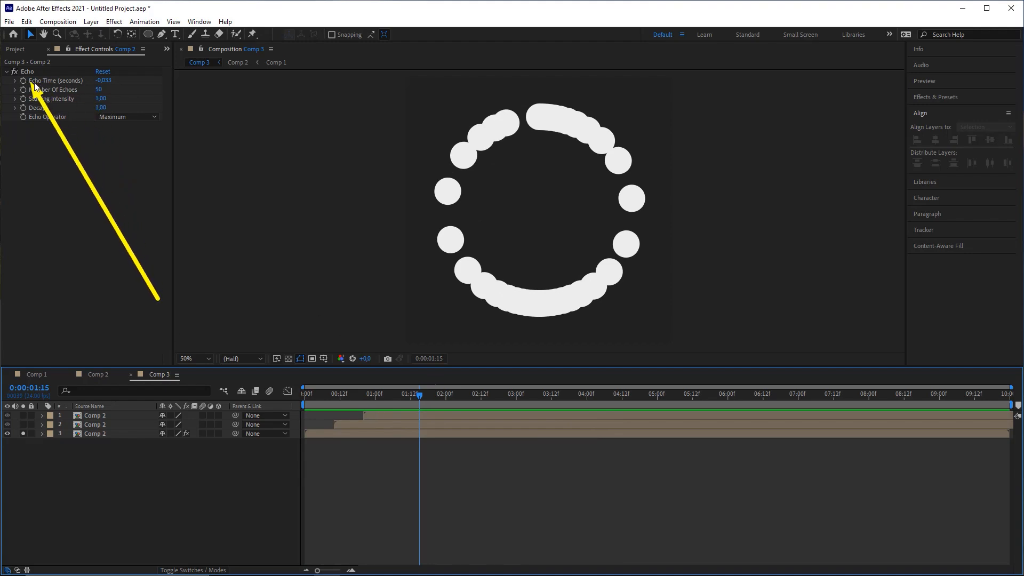
Set the Echo Time to -0,005 seconds and preview the trail from the start, moving to 0:00:03:11.
{"action": "left_click", "coordinate": [104, 81]}
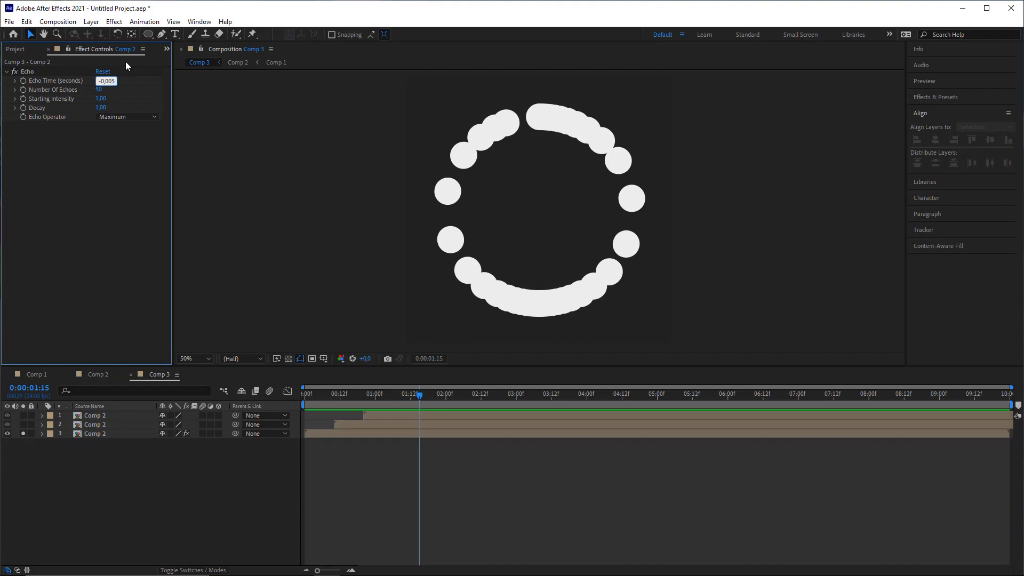
{"action": "type", "text": "-0,005"}
{"action": "key", "text": "Return"}
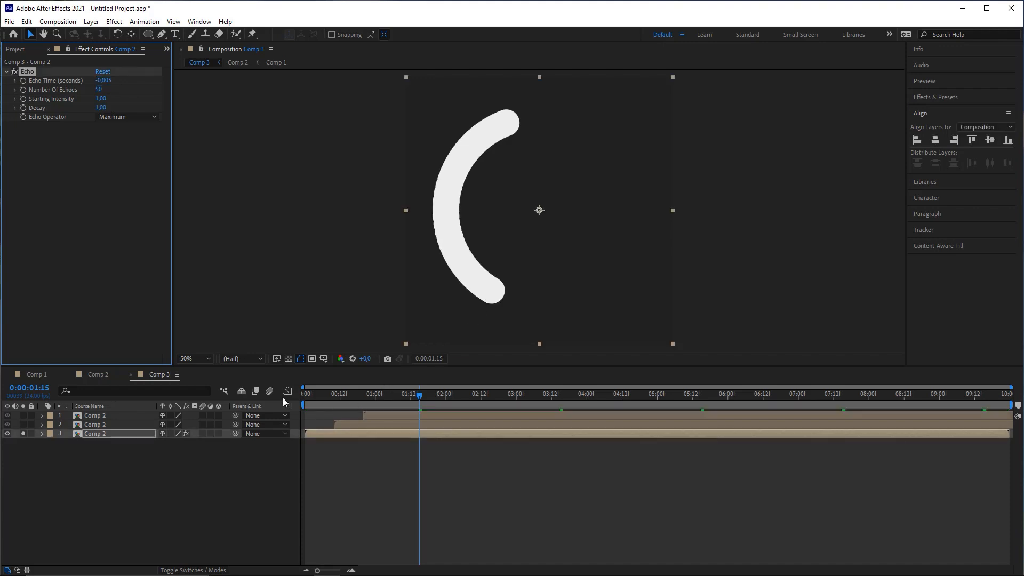
{"action": "left_click", "coordinate": [379, 476]}
{"action": "key", "text": "space"}
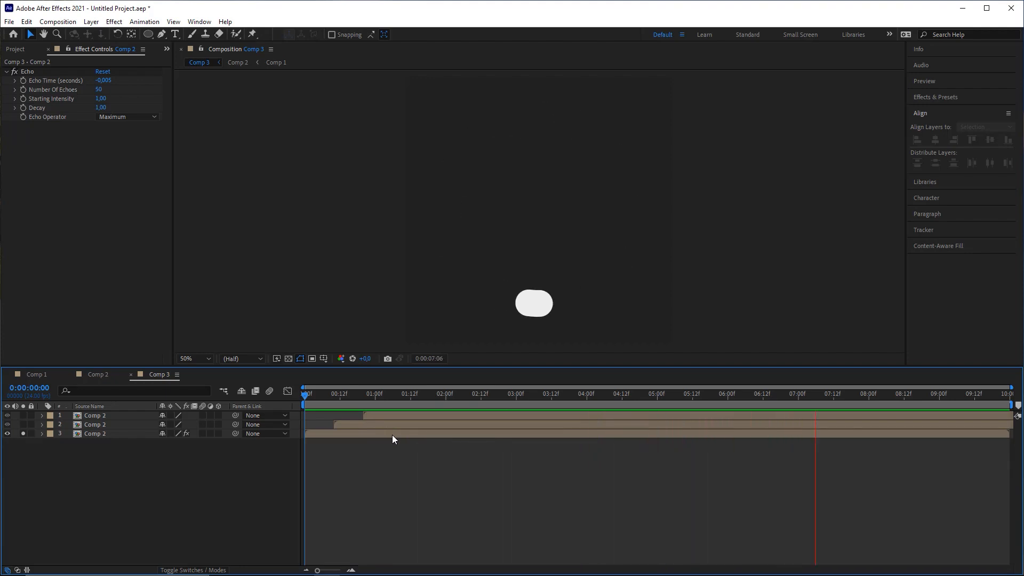
{"action": "left_click", "coordinate": [547, 398]}
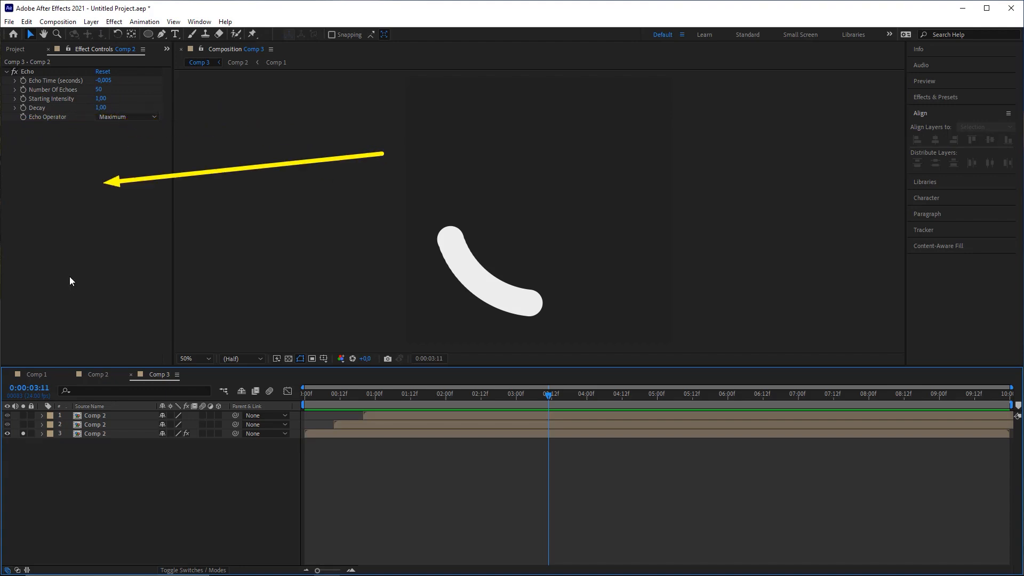
Turn off solo on the lowest Comp 2 layer and preview all three layers from the first frame.
{"action": "left_click", "coordinate": [24, 433]}
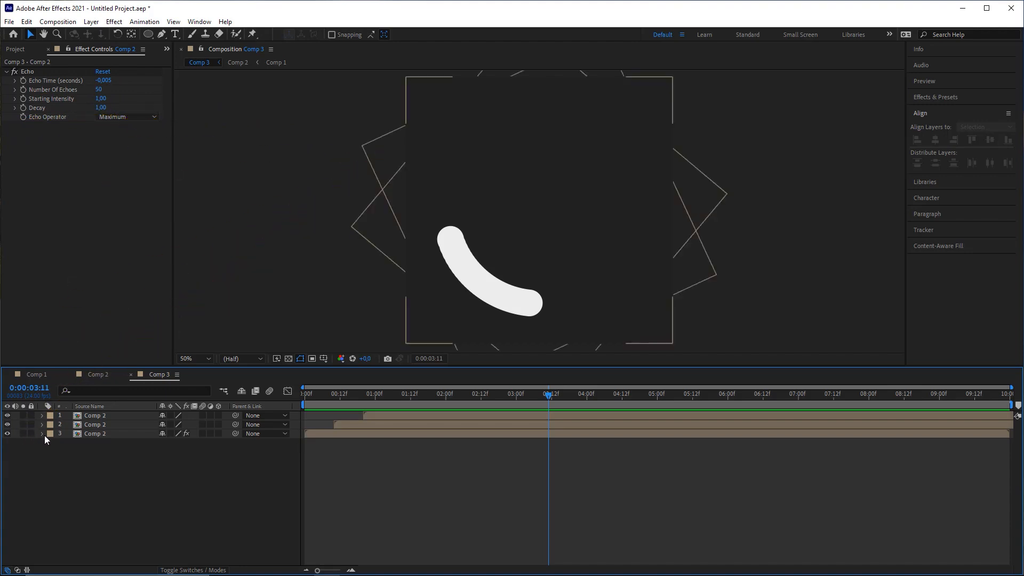
{"action": "key", "text": "Home"}
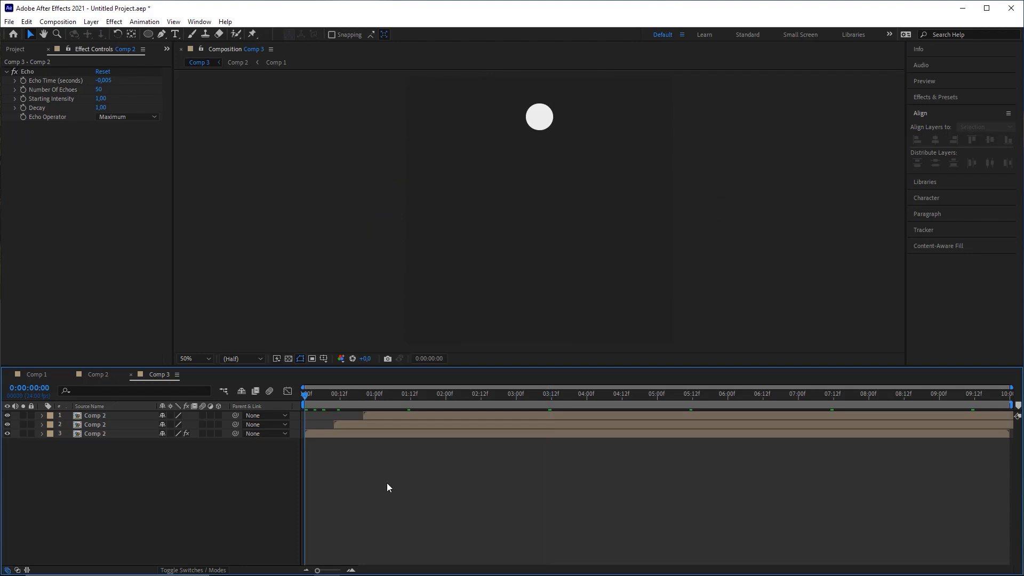
{"action": "key", "text": "space"}
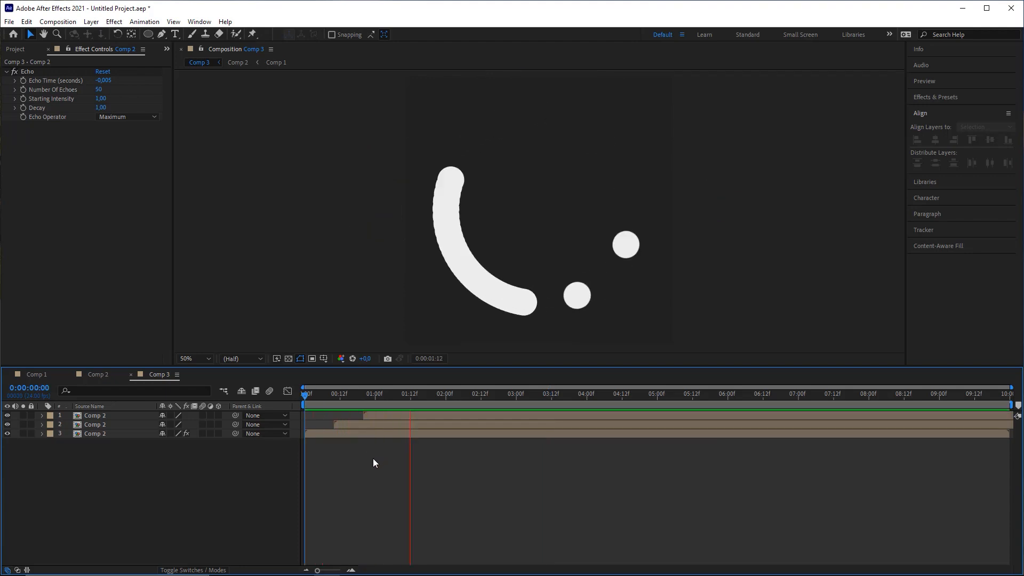
{"action": "key", "text": "space"}
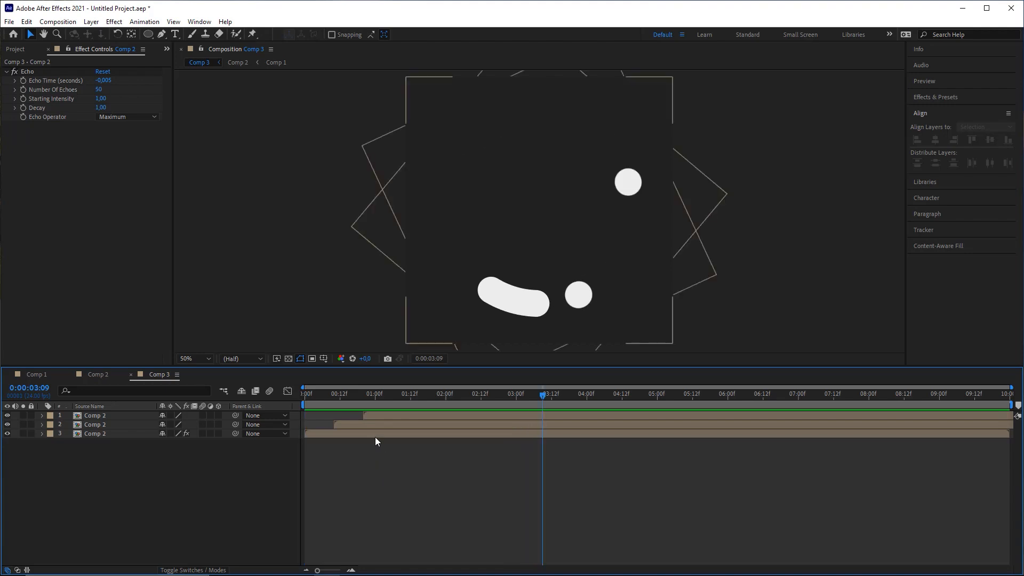
Copy the Echo effect from the lowest Comp 2 layer to the two Comp 2 layers above it.
{"action": "left_click", "coordinate": [105, 433]}
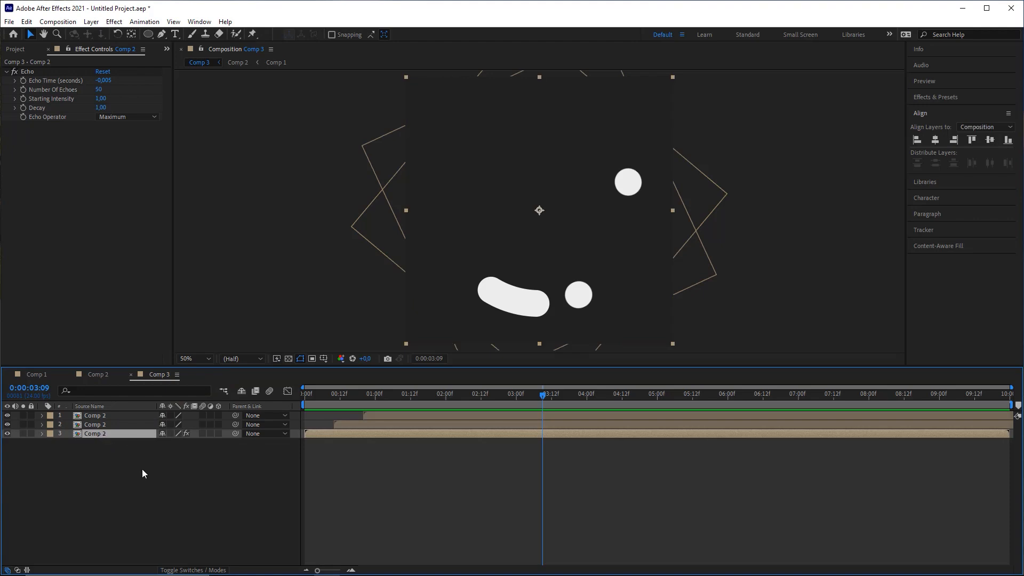
{"action": "left_click", "coordinate": [25, 71]}
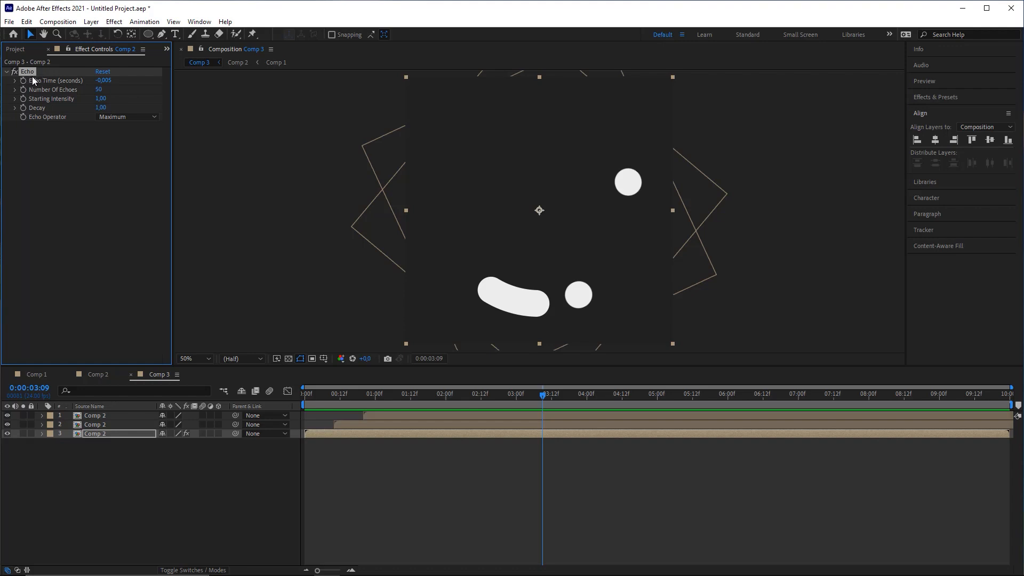
{"action": "left_click", "coordinate": [106, 424]}
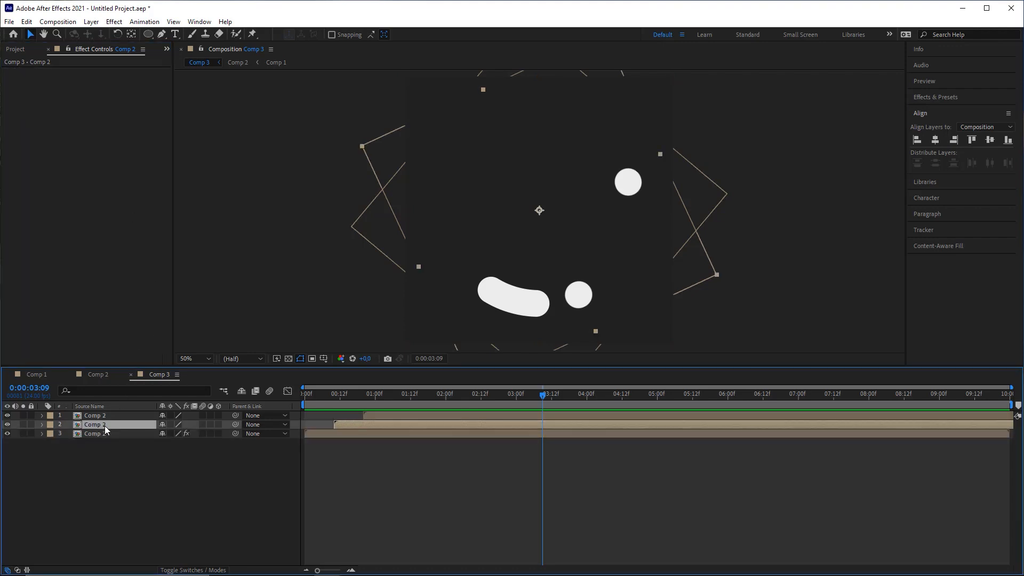
{"action": "key", "text": "ctrl+v"}
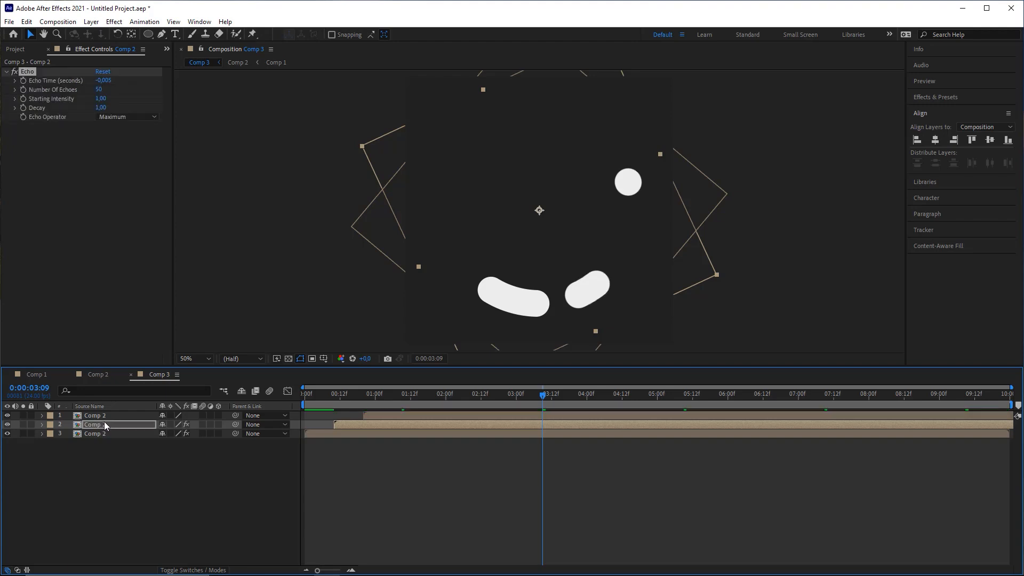
{"action": "left_click", "coordinate": [92, 416]}
{"action": "key", "text": "ctrl+v"}
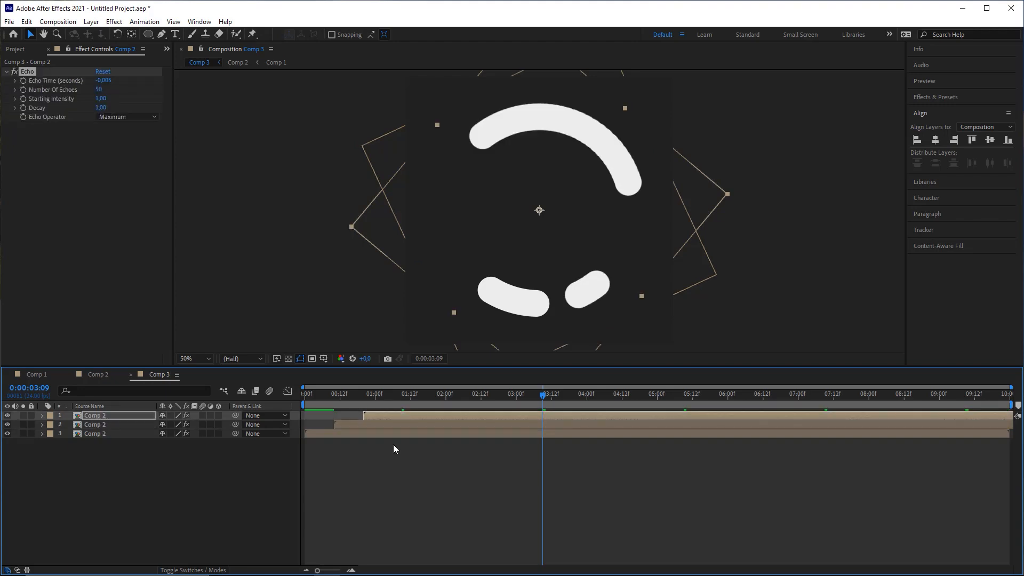
Preview the three echo trails from the first frame and scrub through the motion around 0:00:02:04.
{"action": "left_click", "coordinate": [379, 489]}
{"action": "left_click_drag", "start_coordinate": [348, 396], "coordinate": [288, 406]}
{"action": "key", "text": "space"}
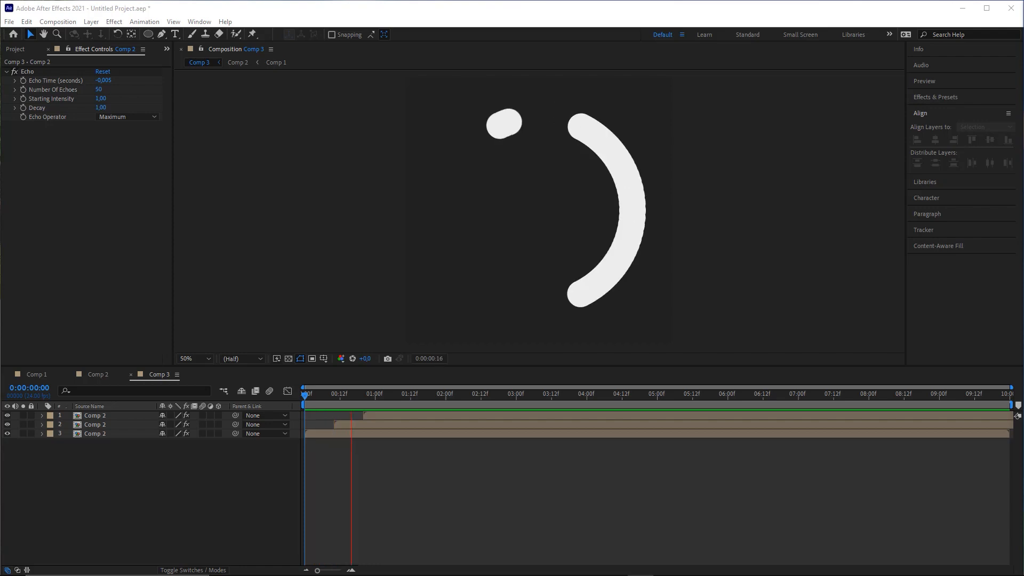
{"action": "left_click", "coordinate": [361, 395]}
{"action": "left_click_drag", "start_coordinate": [423, 394], "coordinate": [509, 458]}
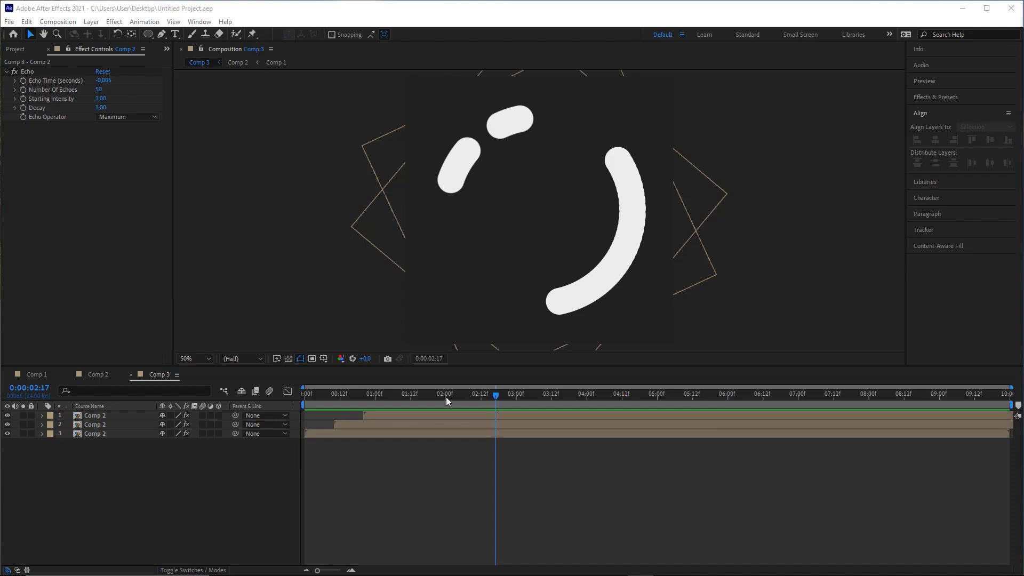
{"action": "left_click_drag", "start_coordinate": [446, 398], "coordinate": [457, 405]}
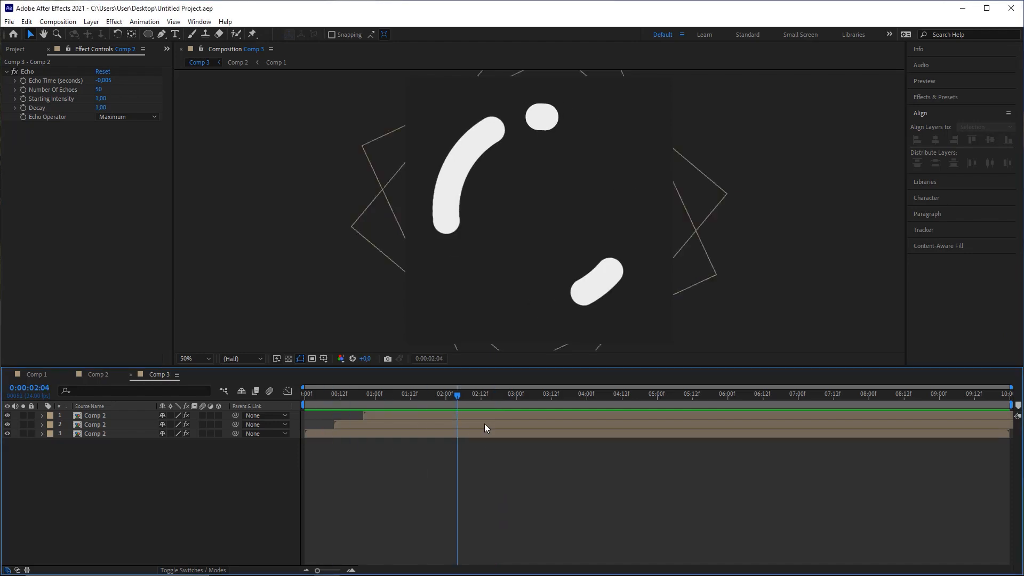
{"action": "mouse_move", "coordinate": [457, 397]}
{"action": "left_mouse_down"}
{"action": "mouse_move", "coordinate": [447, 404]}
{"action": "mouse_move", "coordinate": [459, 397]}
{"action": "left_mouse_up"}
Play the composition from the first frame, then from 0:00:08:23 to check how the animation ends.
{"action": "key", "text": "Home"}
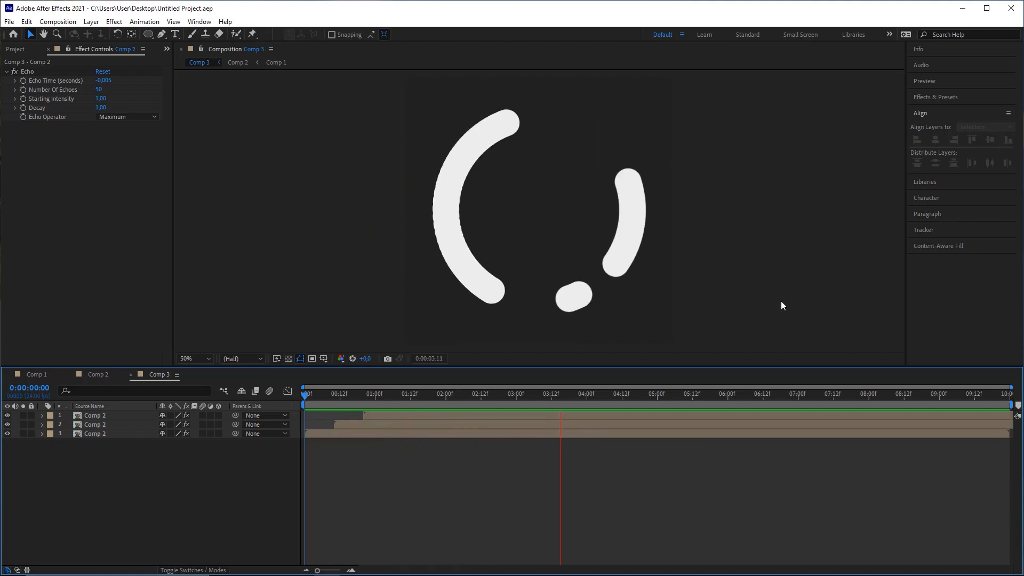
{"action": "key", "text": "space"}
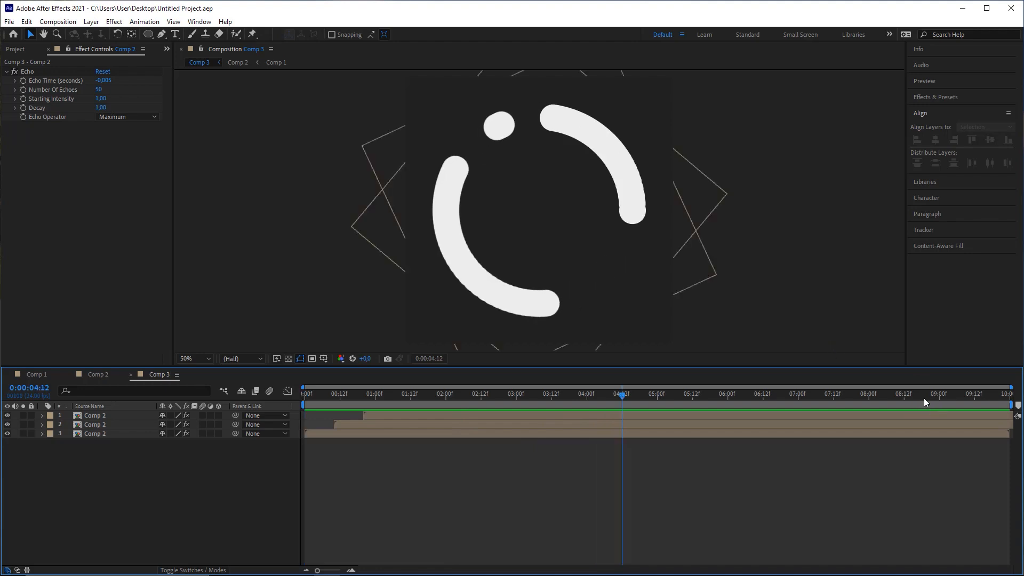
{"action": "left_click", "coordinate": [937, 402]}
{"action": "key", "text": "space"}
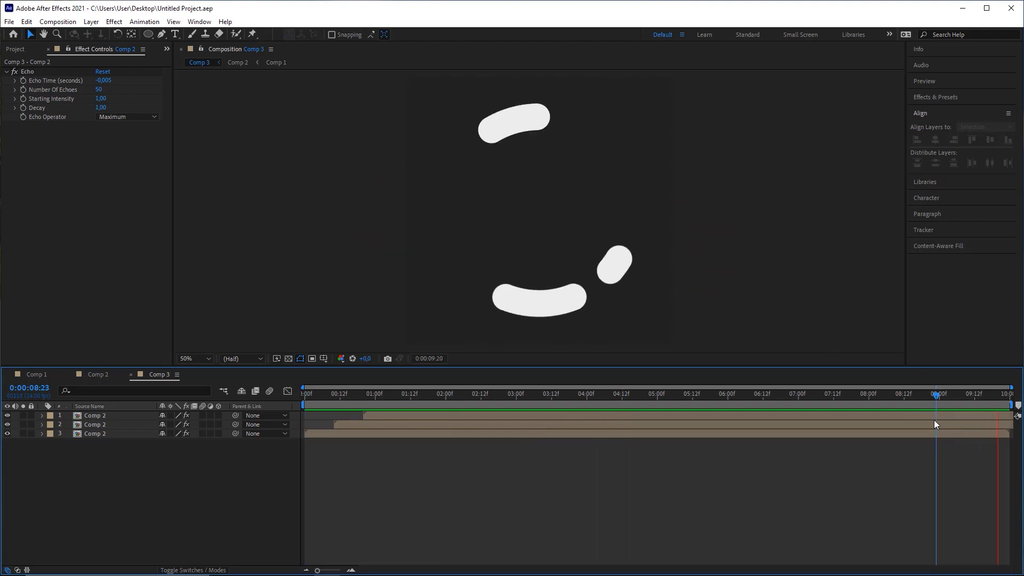
Replay the opening of the composition from the first frame and scrub to 0:00:02:02.
{"action": "left_click", "coordinate": [307, 395]}
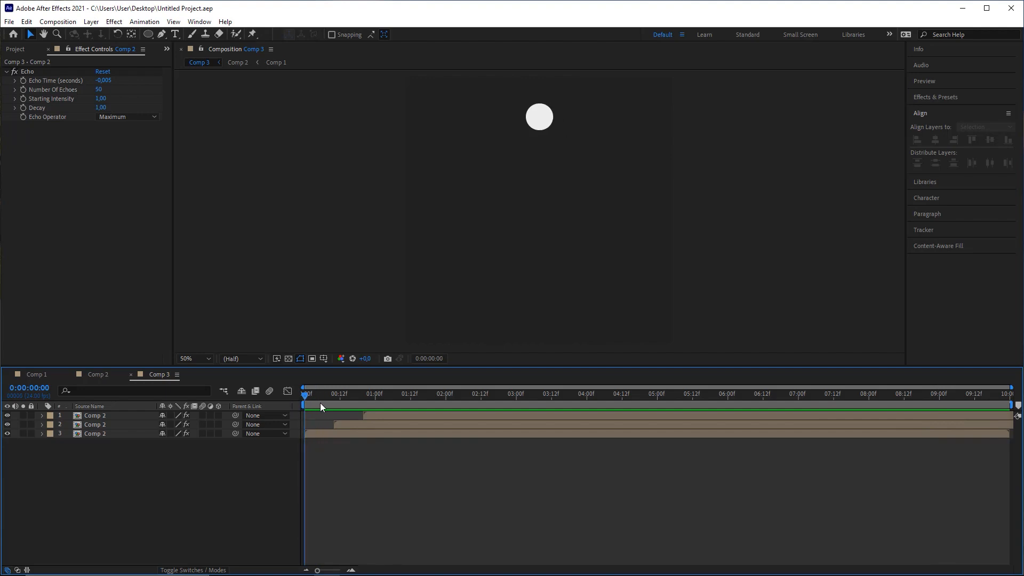
{"action": "key", "text": "space"}
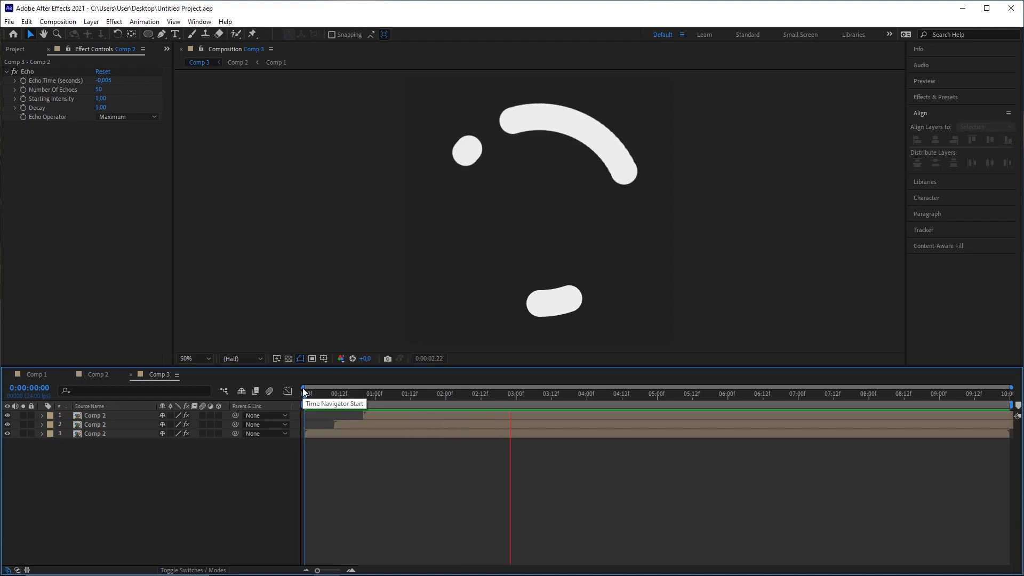
{"action": "key", "text": "space"}
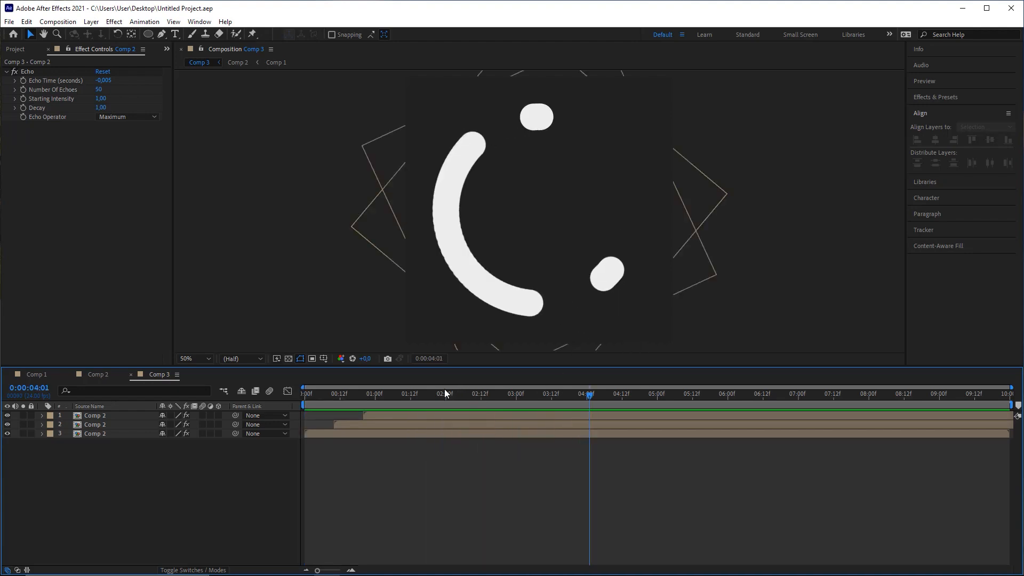
{"action": "left_click_drag", "start_coordinate": [587, 395], "coordinate": [454, 395]}
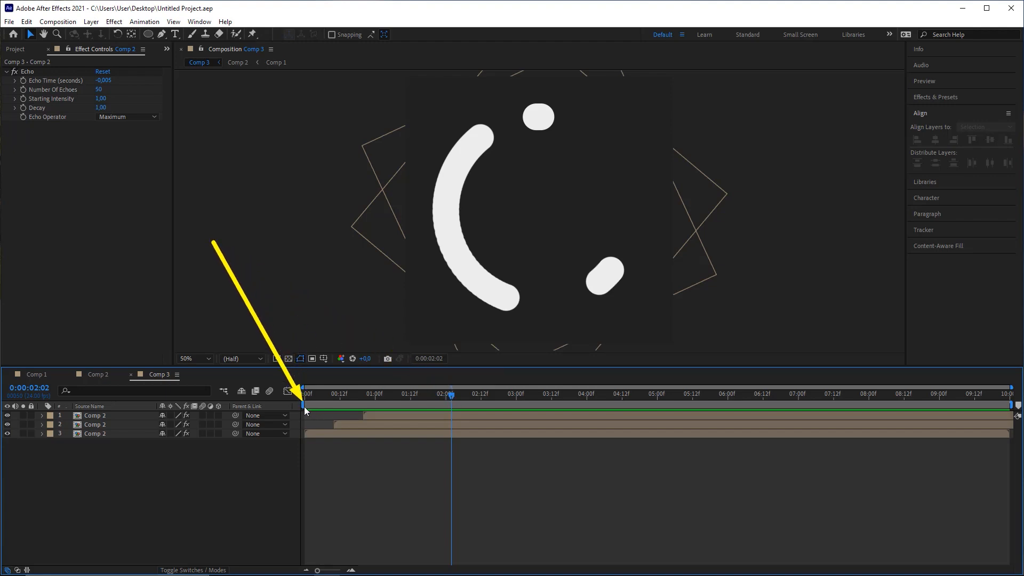
Start the Comp 3 work area at 0:00:02:02 and take a snapshot of that frame.
{"action": "left_click_drag", "start_coordinate": [304, 406], "coordinate": [453, 398]}
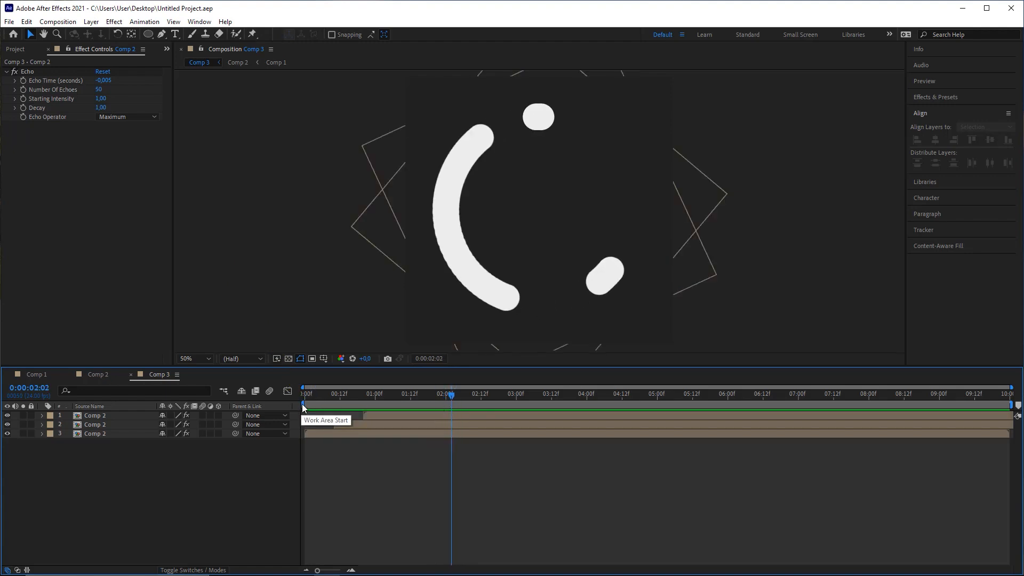
{"action": "left_click_drag", "start_coordinate": [303, 404], "coordinate": [451, 413]}
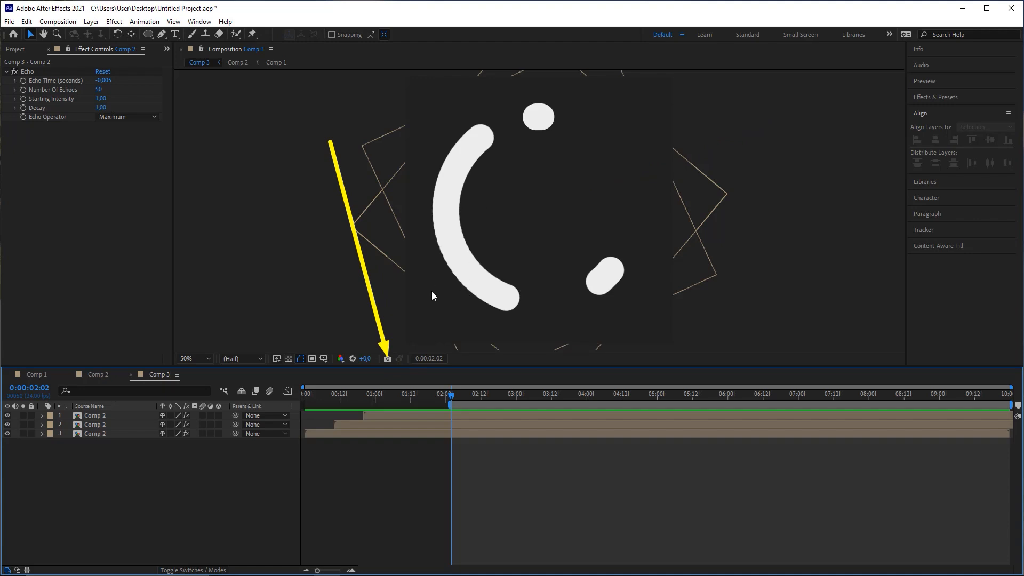
{"action": "left_click", "coordinate": [387, 359]}
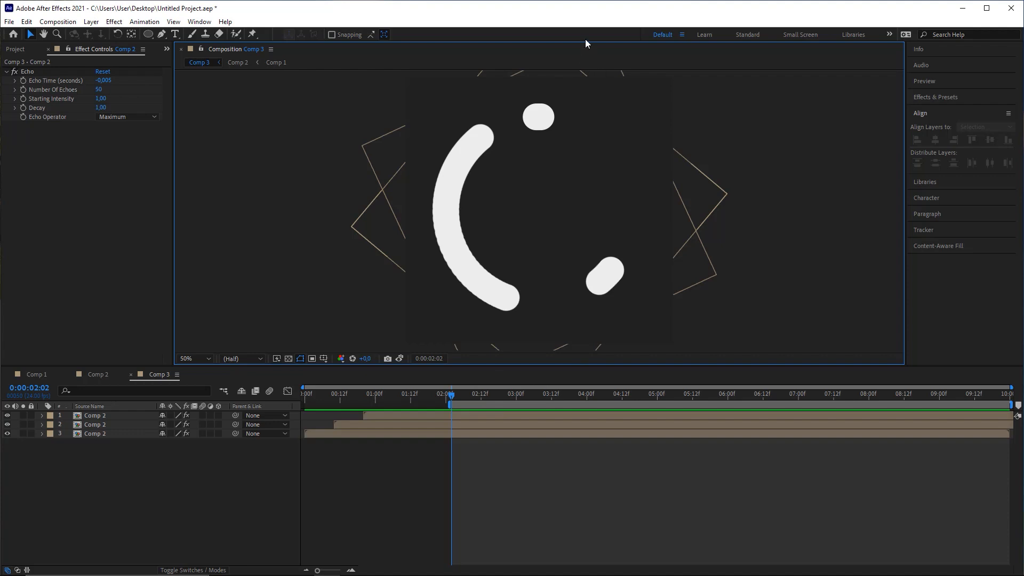
{"action": "mouse_move", "coordinate": [590, 34]}
{"action": "left_mouse_down"}
{"action": "mouse_move", "coordinate": [536, 107]}
{"action": "mouse_move", "coordinate": [616, 269]}
{"action": "mouse_move", "coordinate": [623, 258]}
{"action": "mouse_move", "coordinate": [465, 195]}
{"action": "mouse_move", "coordinate": [517, 282]}
{"action": "left_mouse_up"}
Scrub forward through Comp 3 to 0:00:04:02 to look for a frame matching the snapshot.
{"action": "left_click", "coordinate": [460, 395]}
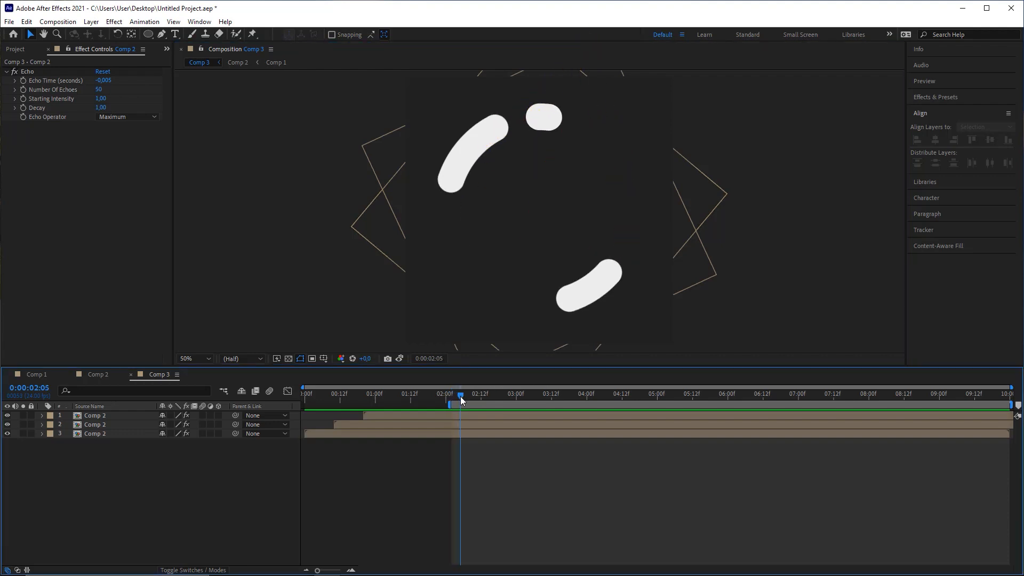
{"action": "left_click_drag", "start_coordinate": [460, 396], "coordinate": [590, 411]}
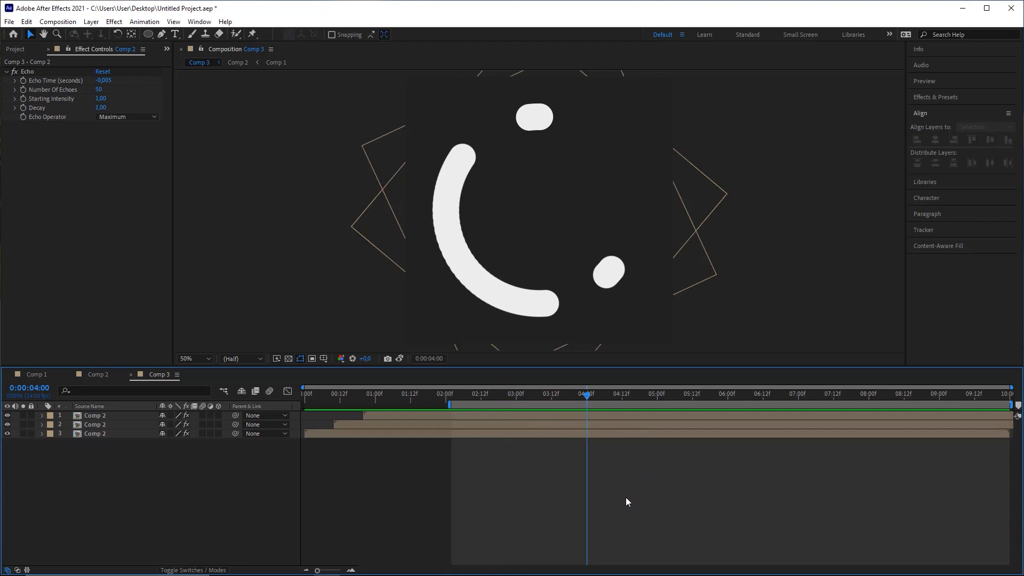
{"action": "key", "text": "Page_Down"}
{"action": "key", "text": "Page_Down"}
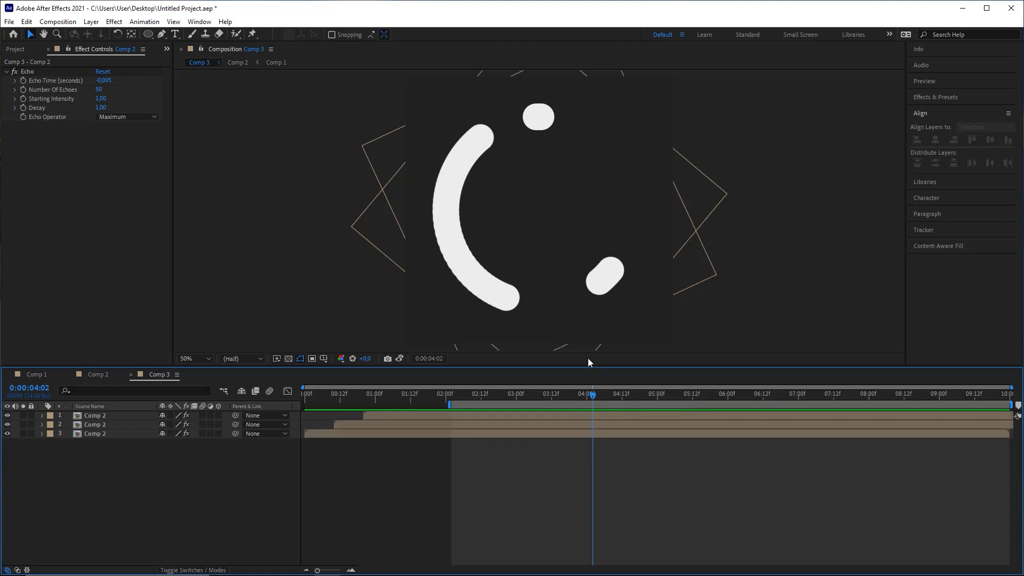
{"action": "mouse_move", "coordinate": [644, 231]}
{"action": "left_mouse_down"}
{"action": "mouse_move", "coordinate": [878, 109]}
{"action": "mouse_move", "coordinate": [629, 249]}
{"action": "left_mouse_up"}
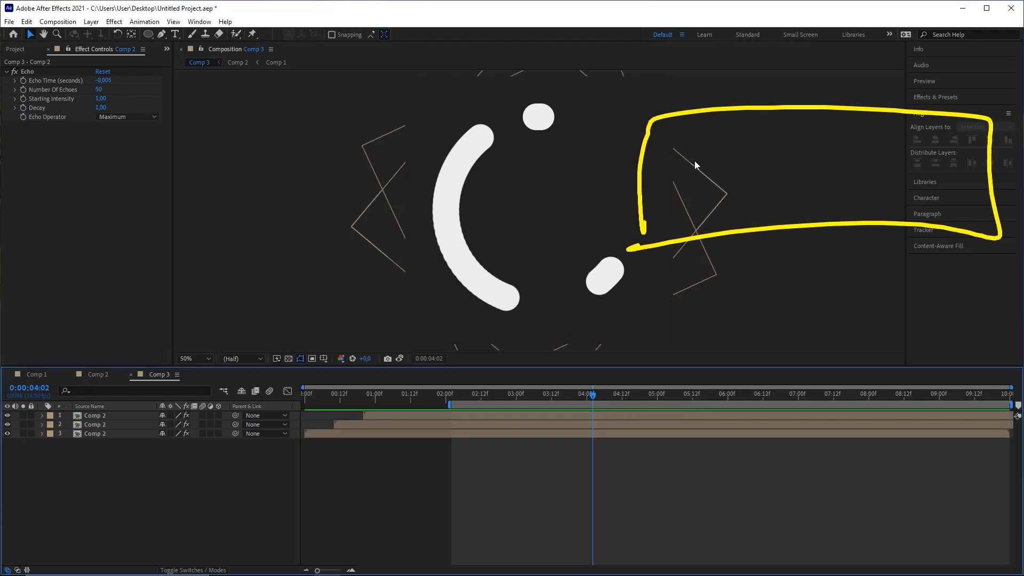
{"action": "left_click_drag", "start_coordinate": [687, 217], "coordinate": [688, 141]}
{"action": "mouse_move", "coordinate": [683, 134]}
{"action": "left_mouse_down"}
{"action": "mouse_move", "coordinate": [844, 150]}
{"action": "mouse_move", "coordinate": [680, 211]}
{"action": "left_mouse_up"}
{"action": "left_click_drag", "start_coordinate": [683, 142], "coordinate": [711, 208]}
{"action": "left_click_drag", "start_coordinate": [741, 135], "coordinate": [742, 180]}
{"action": "left_click_drag", "start_coordinate": [771, 137], "coordinate": [782, 178]}
{"action": "left_click_drag", "start_coordinate": [682, 173], "coordinate": [807, 173]}
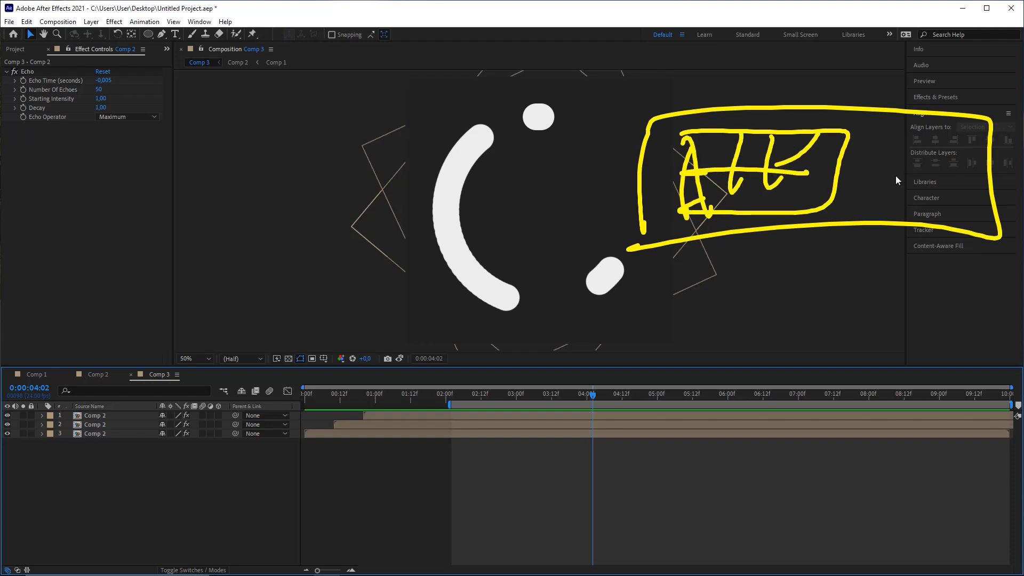
{"action": "mouse_move", "coordinate": [898, 181]}
{"action": "left_mouse_down"}
{"action": "mouse_move", "coordinate": [879, 190]}
{"action": "mouse_move", "coordinate": [896, 176]}
{"action": "left_mouse_up"}
{"action": "mouse_move", "coordinate": [897, 179]}
{"action": "left_mouse_down"}
{"action": "mouse_move", "coordinate": [860, 193]}
{"action": "mouse_move", "coordinate": [910, 196]}
{"action": "left_mouse_up"}
{"action": "left_click", "coordinate": [868, 197]}
{"action": "left_click", "coordinate": [886, 196]}
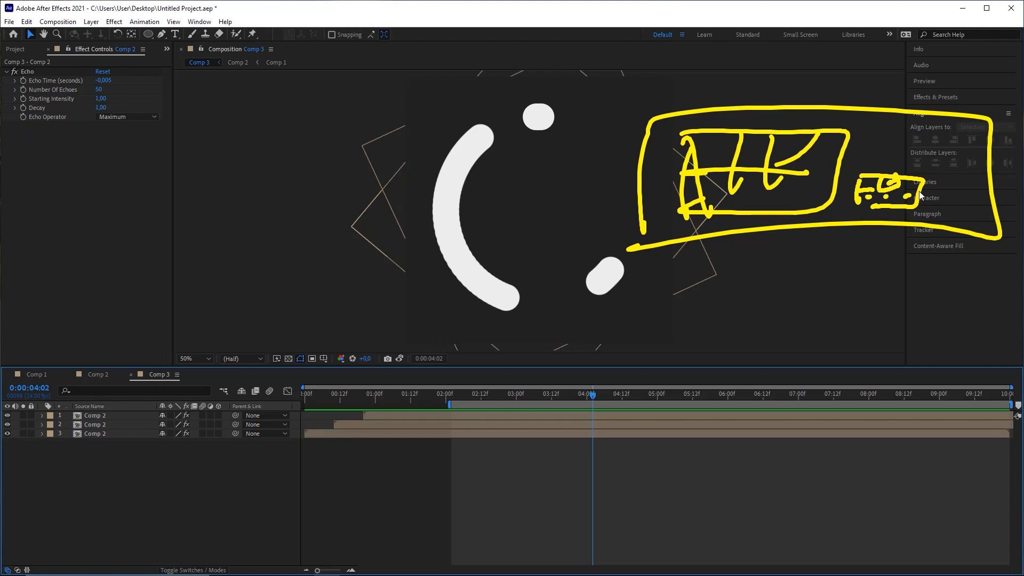
{"action": "mouse_move", "coordinate": [873, 134]}
{"action": "left_mouse_down"}
{"action": "mouse_move", "coordinate": [922, 140]}
{"action": "mouse_move", "coordinate": [888, 149]}
{"action": "left_mouse_up"}
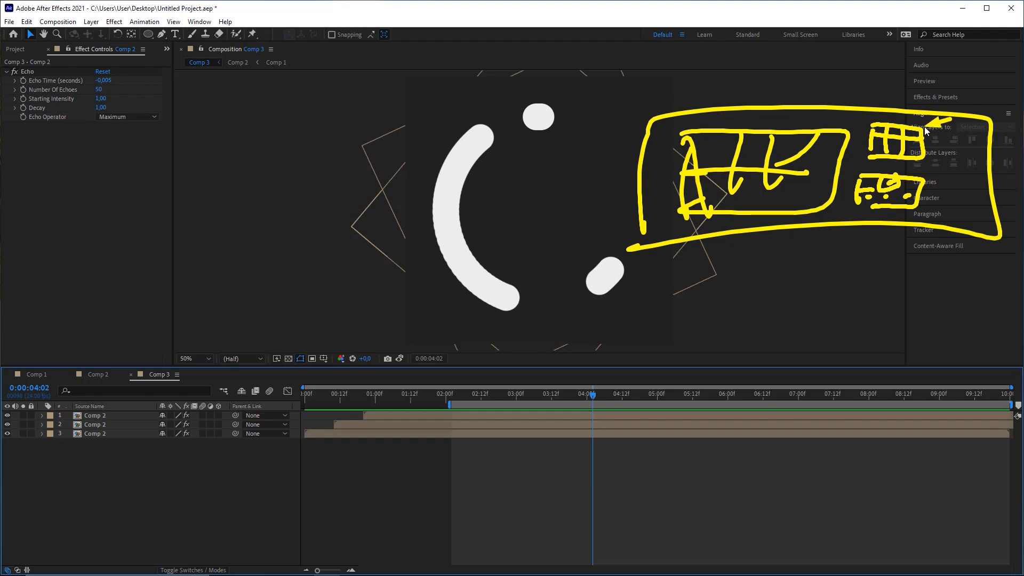
{"action": "left_click_drag", "start_coordinate": [963, 190], "coordinate": [930, 162]}
{"action": "key", "text": "Escape"}
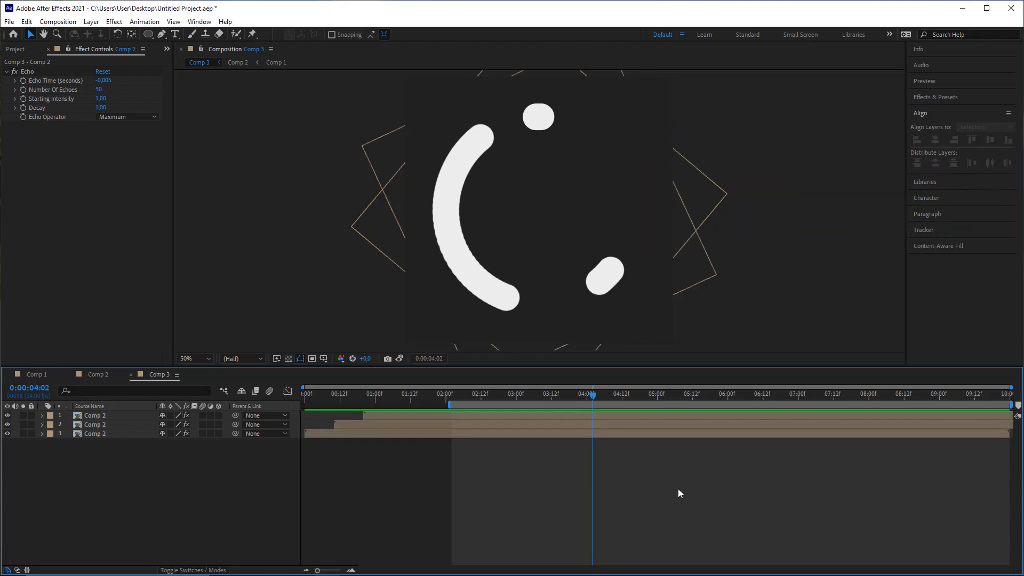
Step one frame back and forward around 0:00:04:02, and compare that frame with the stored snapshot.
{"action": "key", "text": "Page_Up"}
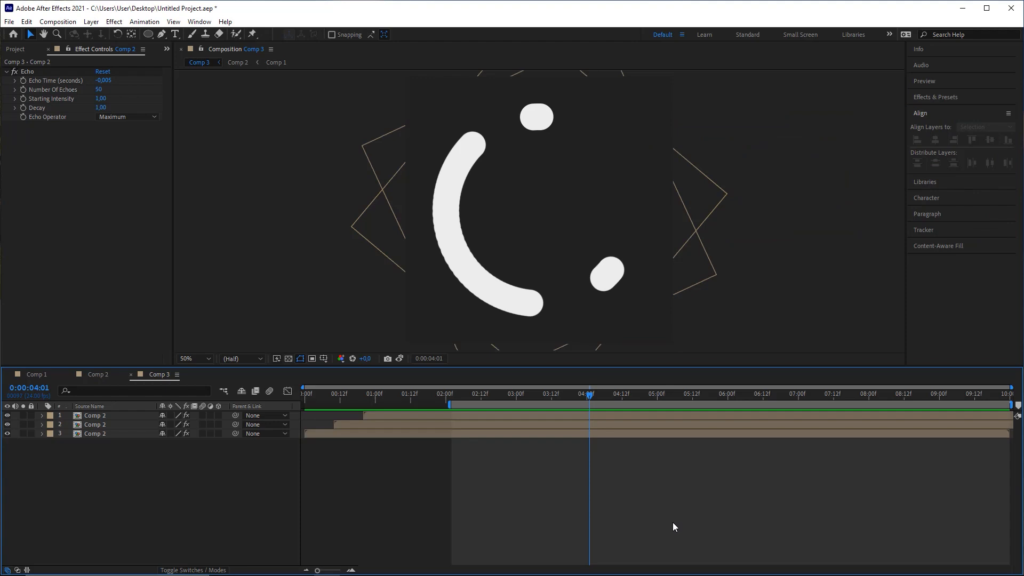
{"action": "key", "text": "Page_Down"}
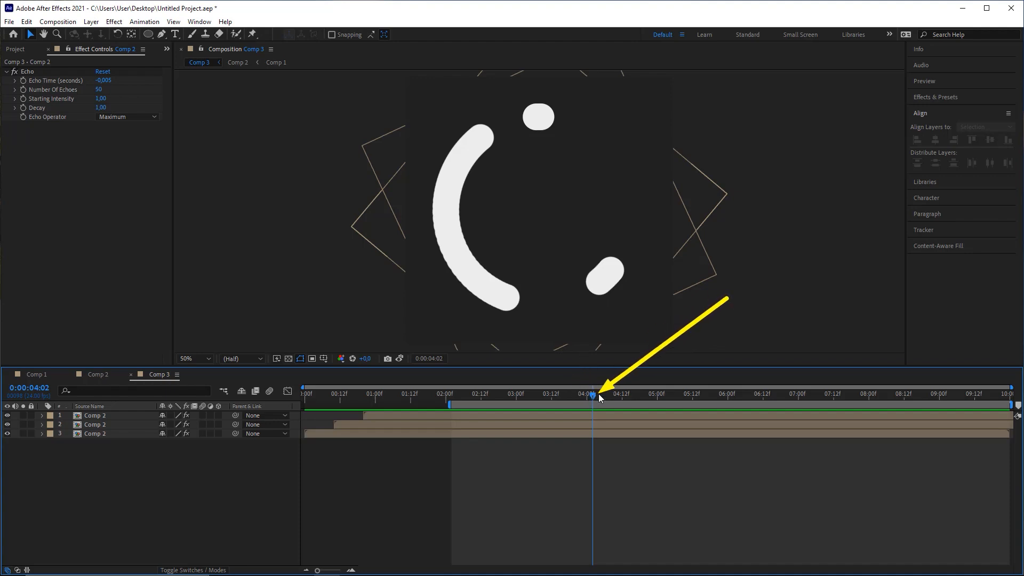
{"action": "left_click", "coordinate": [400, 359]}
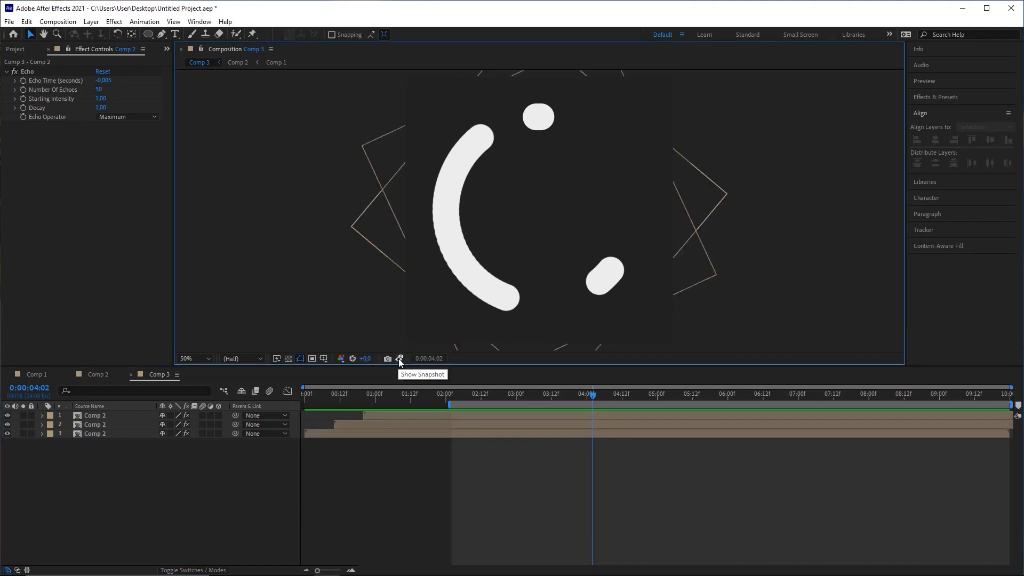
{"action": "left_click", "coordinate": [400, 360]}
{"action": "left_click", "coordinate": [400, 360]}
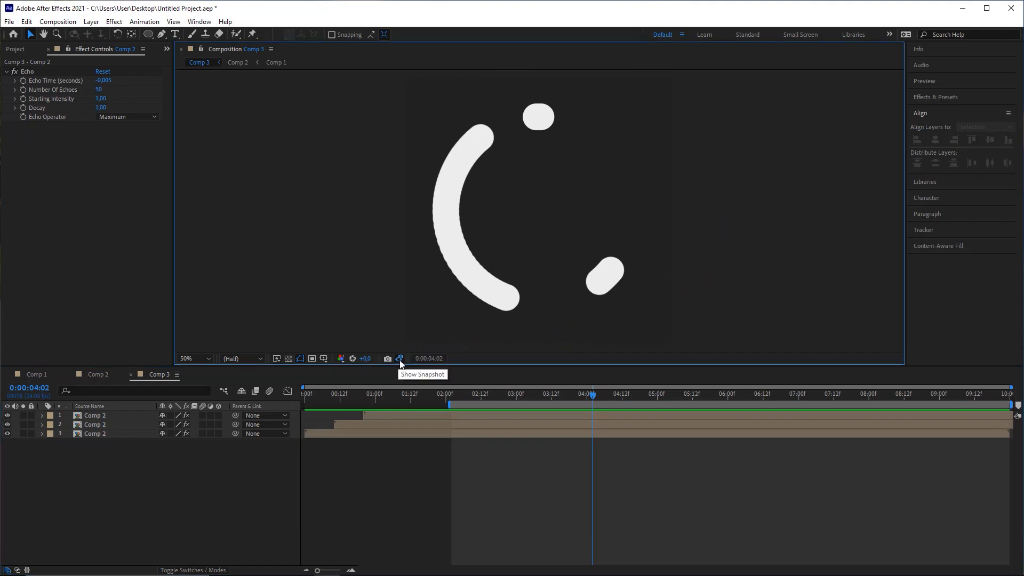
{"action": "left_click", "coordinate": [401, 359]}
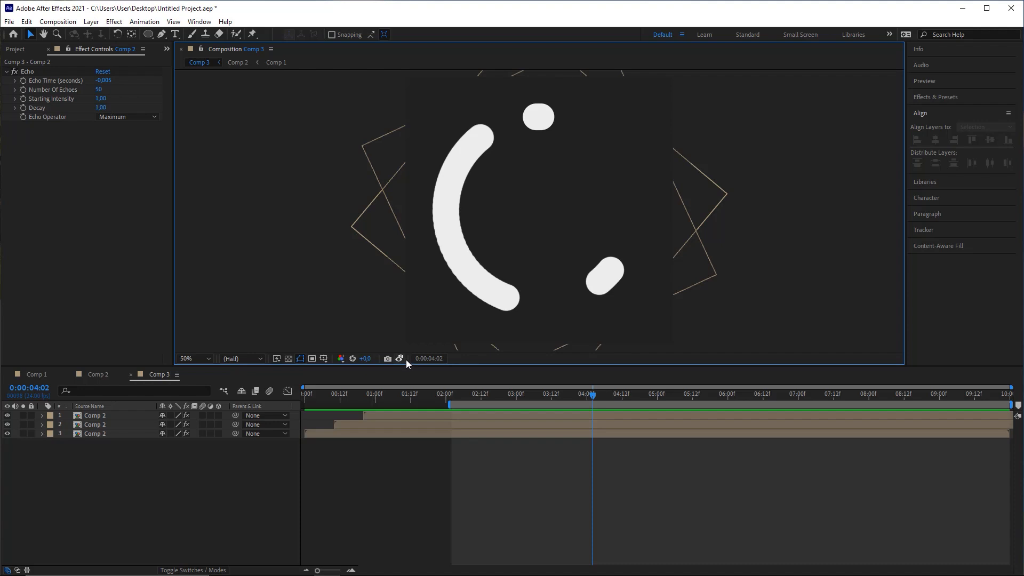
Go back to 0:00:03:19 and compare this frame with the stored snapshot.
{"action": "left_click", "coordinate": [623, 490]}
{"action": "left_click_drag", "start_coordinate": [592, 396], "coordinate": [572, 412]}
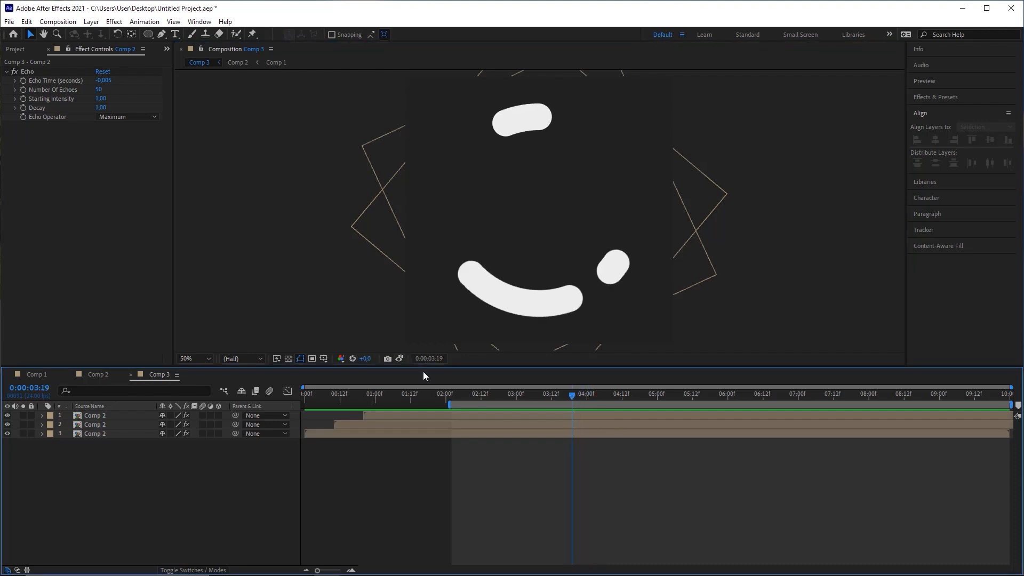
{"action": "left_click", "coordinate": [400, 358]}
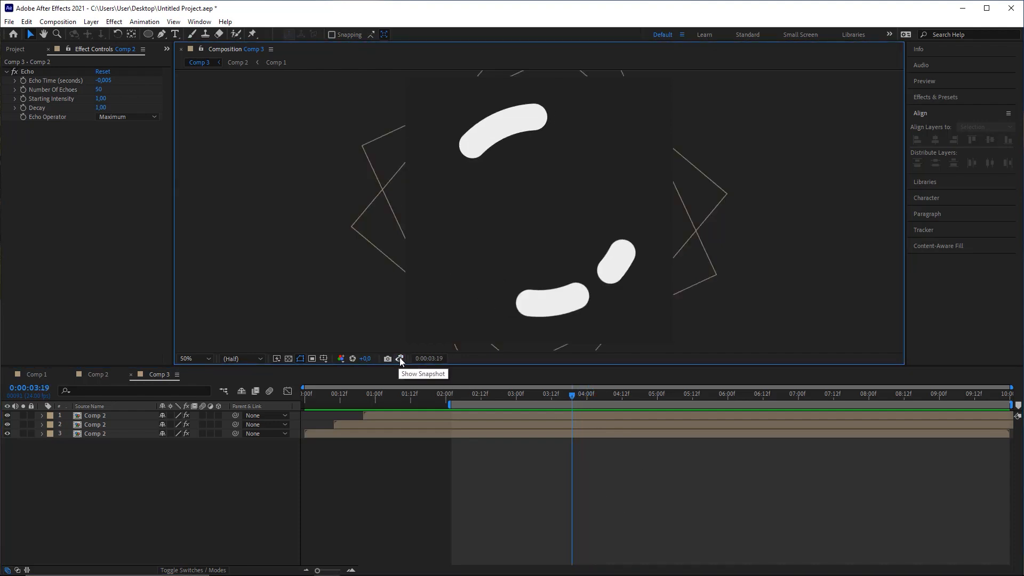
{"action": "left_click", "coordinate": [401, 359]}
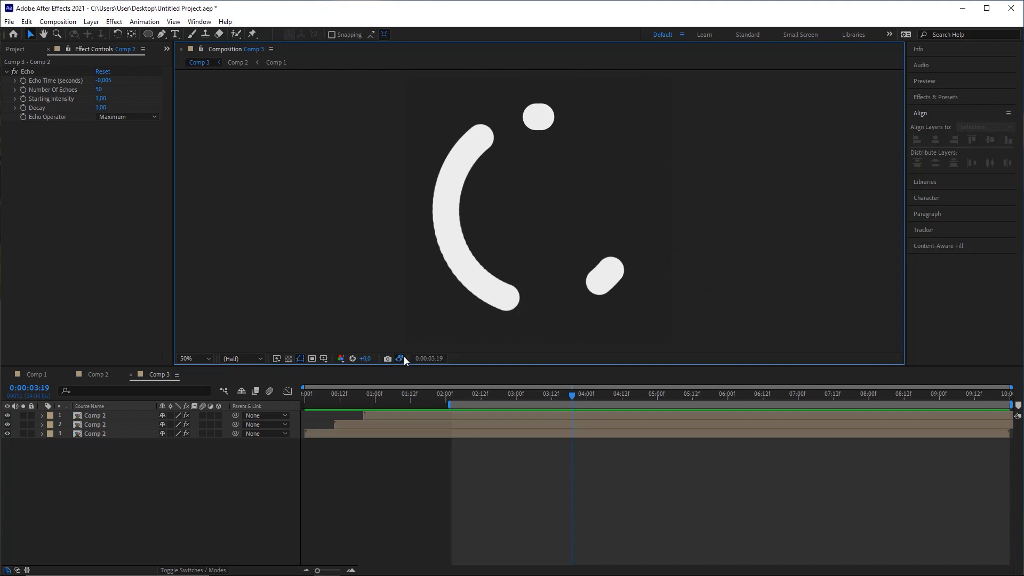
{"action": "left_click", "coordinate": [399, 358]}
Return to 0:00:04:02 and show the stored snapshot again to check the frame match.
{"action": "left_click", "coordinate": [601, 397]}
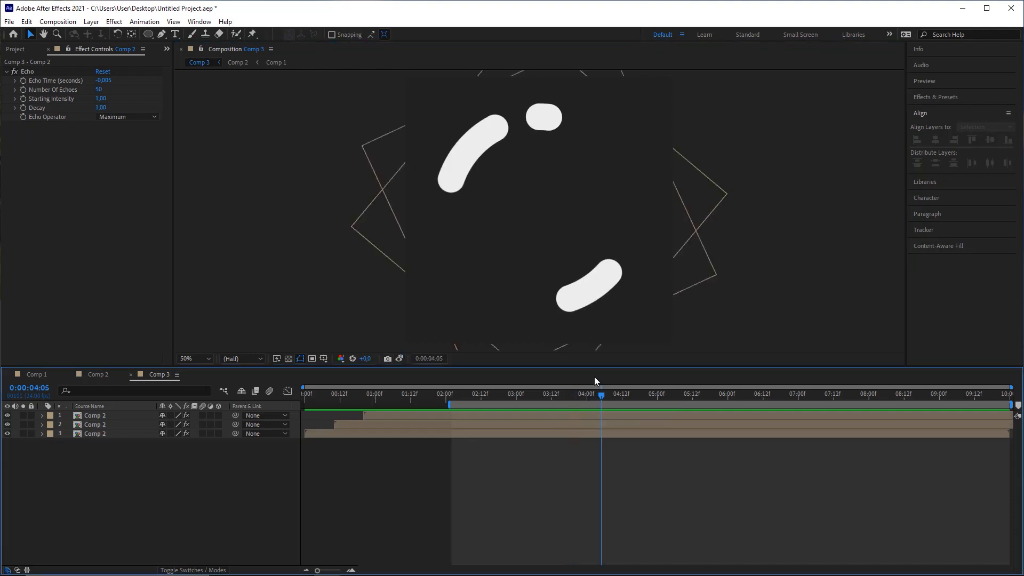
{"action": "key", "text": "Page_Up"}
{"action": "key", "text": "Page_Up"}
{"action": "key", "text": "Page_Up"}
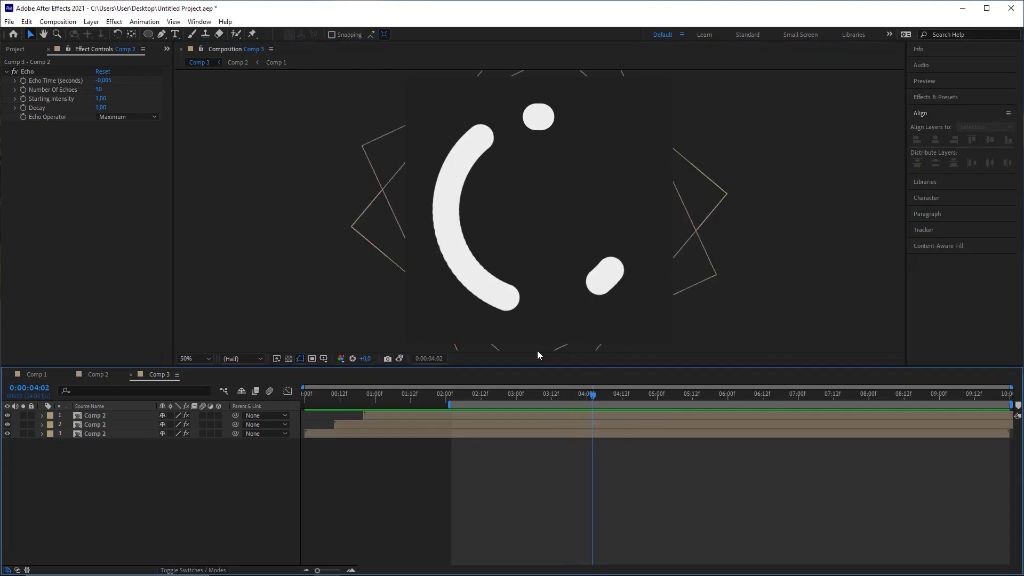
{"action": "left_click", "coordinate": [399, 358]}
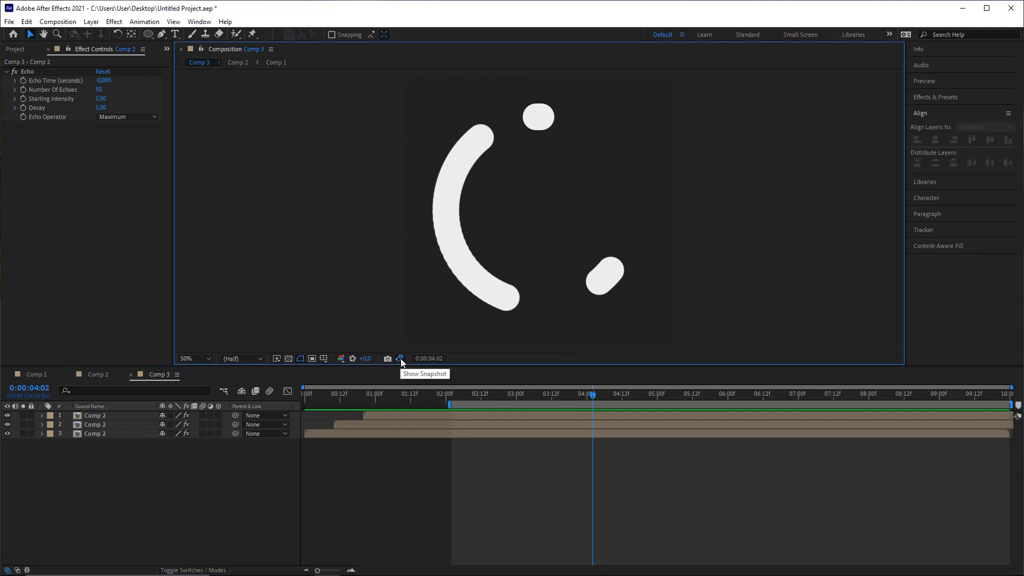
{"action": "left_click", "coordinate": [401, 358]}
{"action": "left_click_drag", "start_coordinate": [404, 358], "coordinate": [442, 331]}
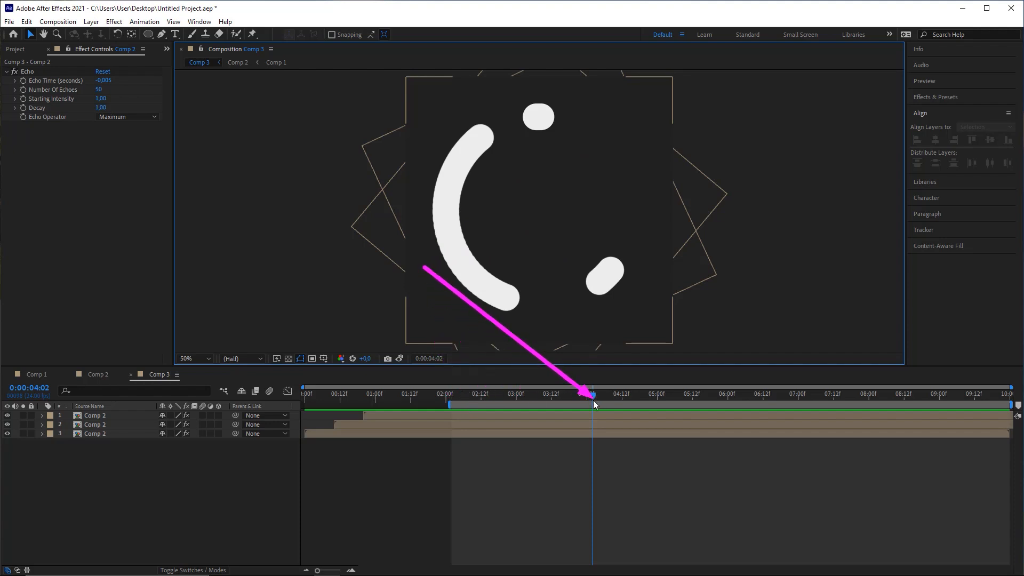
{"action": "left_click", "coordinate": [399, 358]}
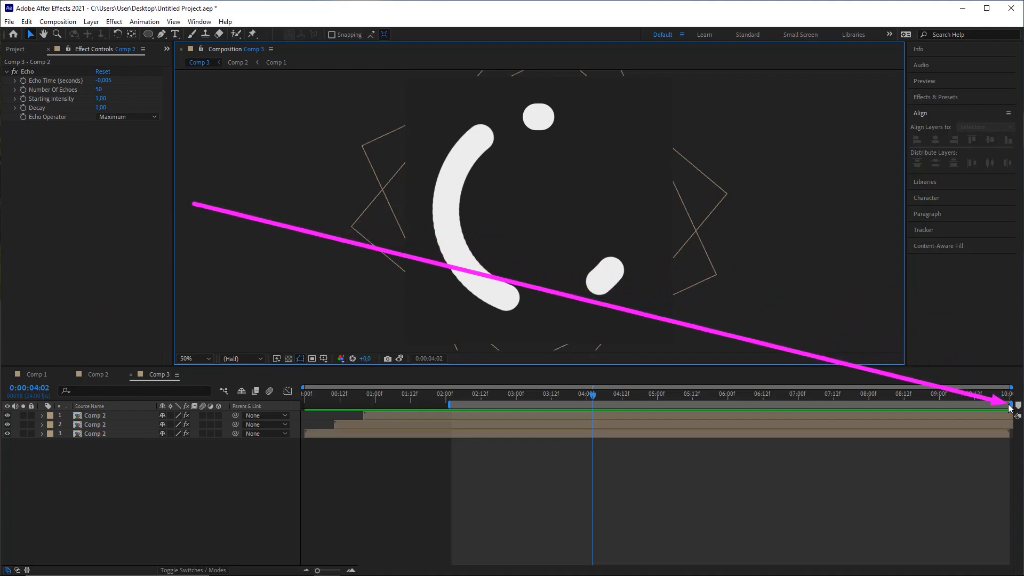
End the work area at 0:00:04:02 and trim the composition to the work area.
{"action": "left_click_drag", "start_coordinate": [1012, 405], "coordinate": [594, 409]}
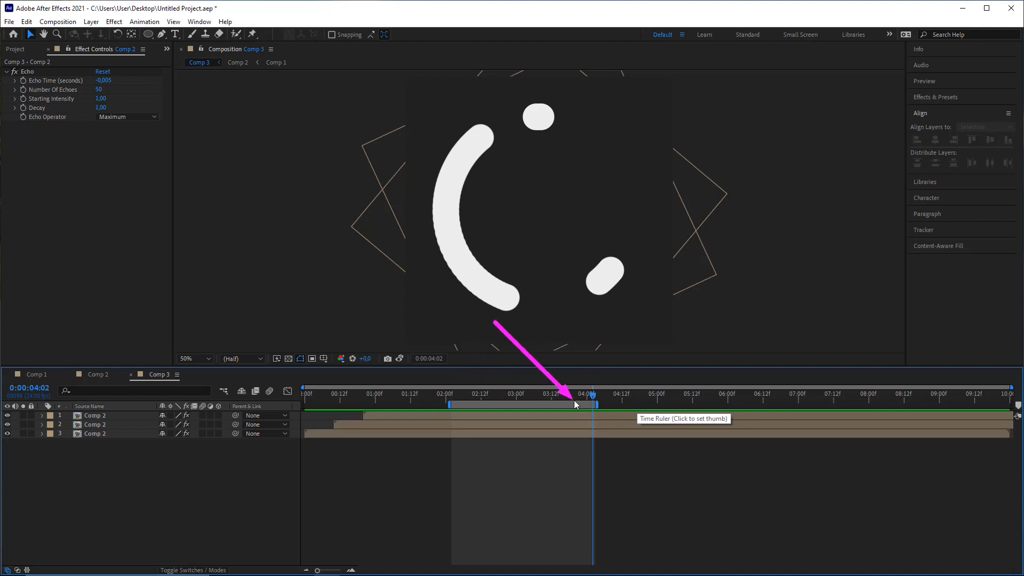
{"action": "left_click", "coordinate": [500, 403]}
{"action": "right_click", "coordinate": [503, 403]}
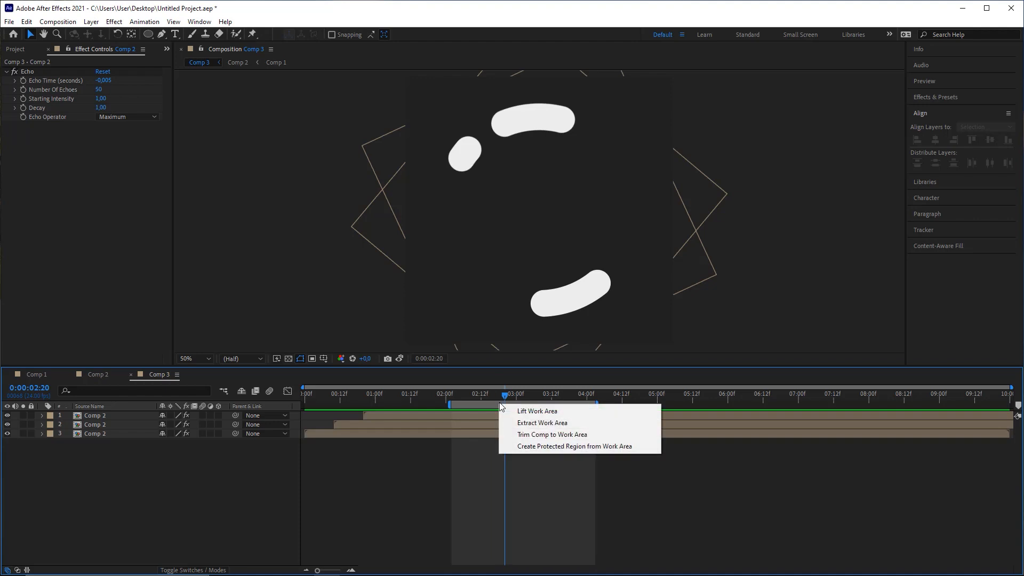
{"action": "left_click", "coordinate": [567, 435]}
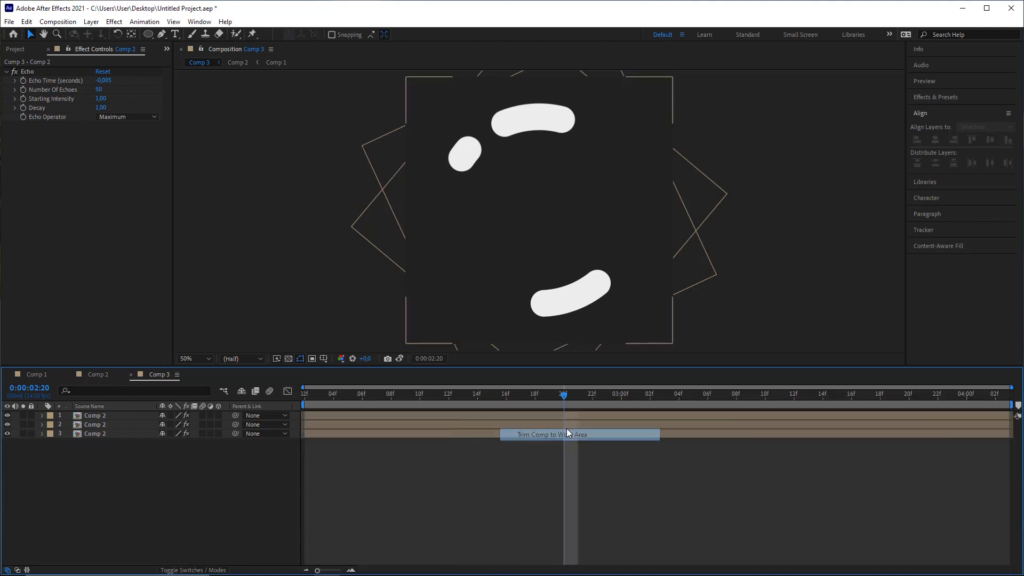
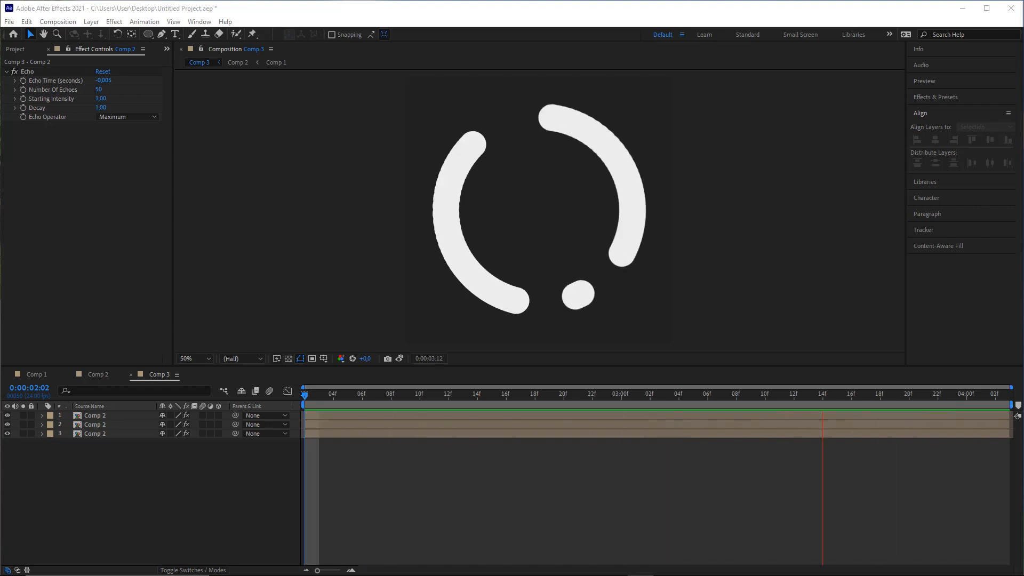
Stop the loop preview at 0:00:03:00 and add an adjustment layer above the Comp 2 layers.
{"action": "left_click", "coordinate": [485, 510]}
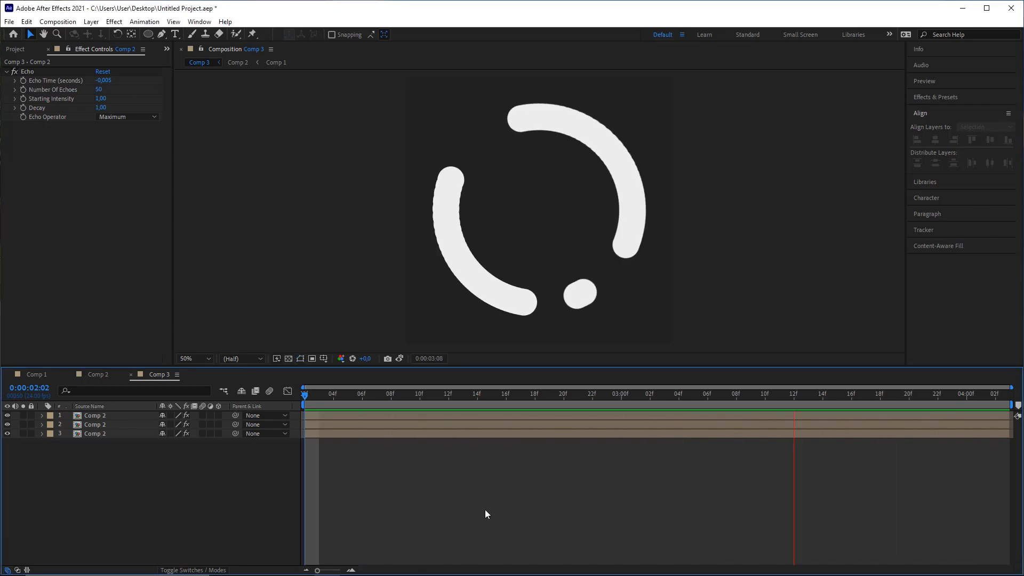
{"action": "left_click_drag", "start_coordinate": [441, 394], "coordinate": [622, 395]}
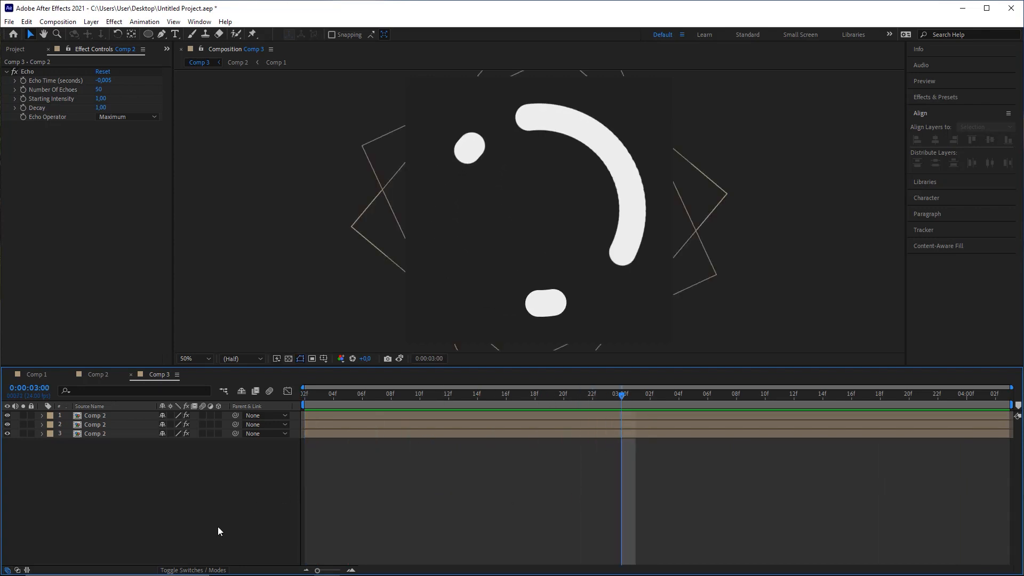
{"action": "left_click", "coordinate": [91, 21]}
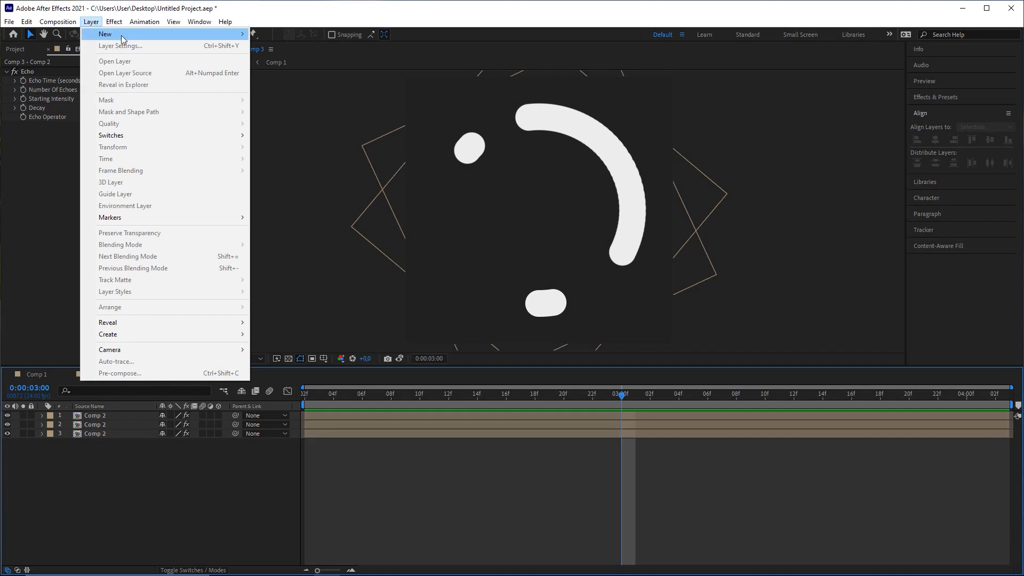
{"action": "mouse_move", "coordinate": [122, 38]}
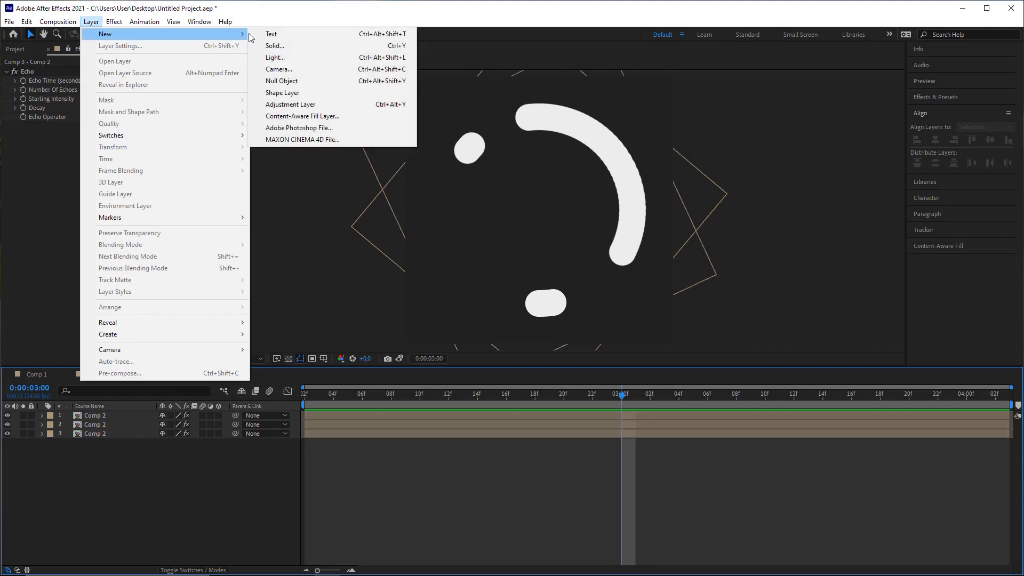
{"action": "left_click", "coordinate": [315, 105]}
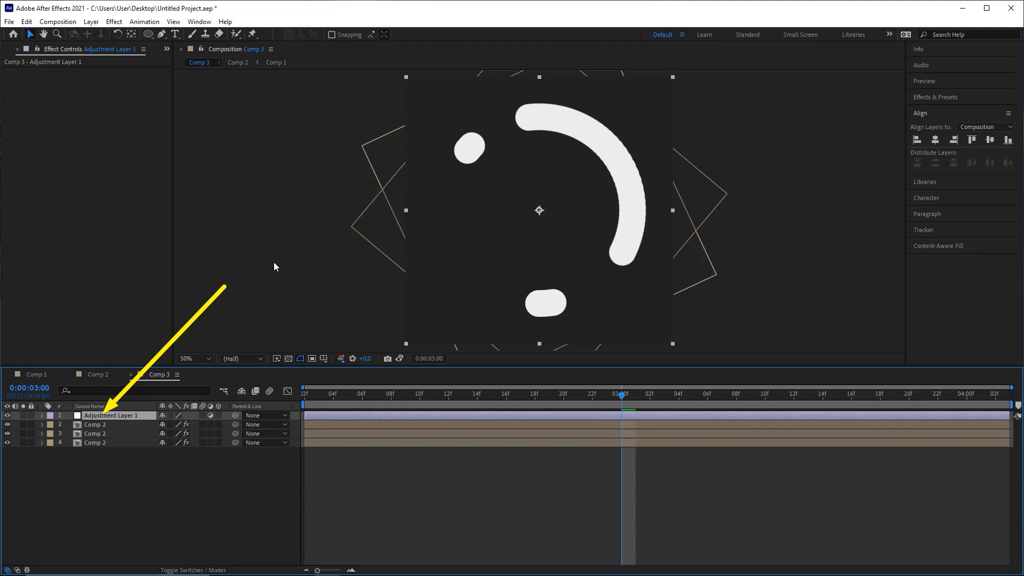
Apply the VR Chromatic Aberrations effect to Adjustment Layer 1.
{"action": "mouse_move", "coordinate": [108, 415]}
{"action": "left_mouse_down"}
{"action": "mouse_move", "coordinate": [105, 443]}
{"action": "mouse_move", "coordinate": [118, 425]}
{"action": "mouse_move", "coordinate": [105, 413]}
{"action": "left_mouse_up"}
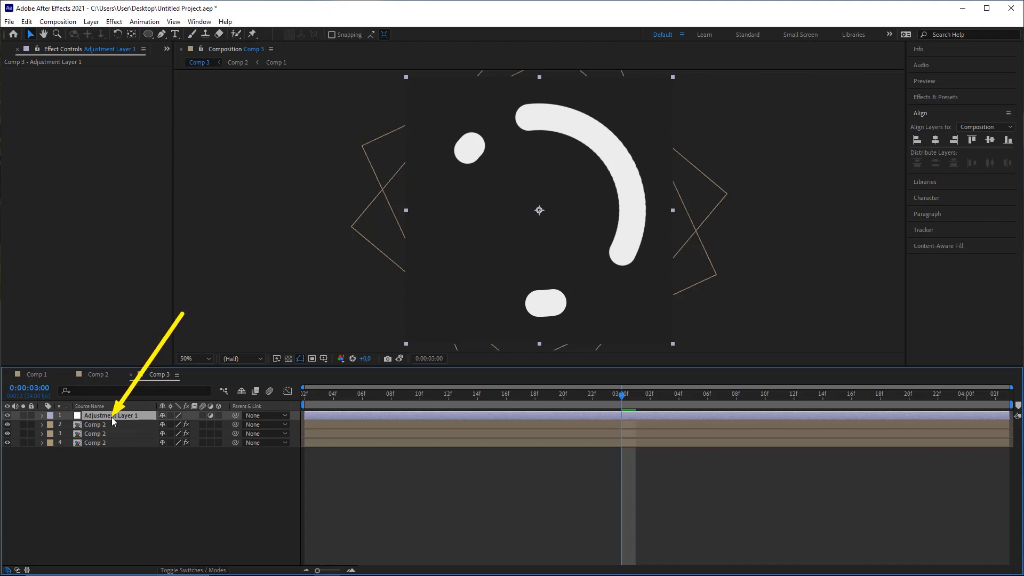
{"action": "left_click", "coordinate": [113, 22]}
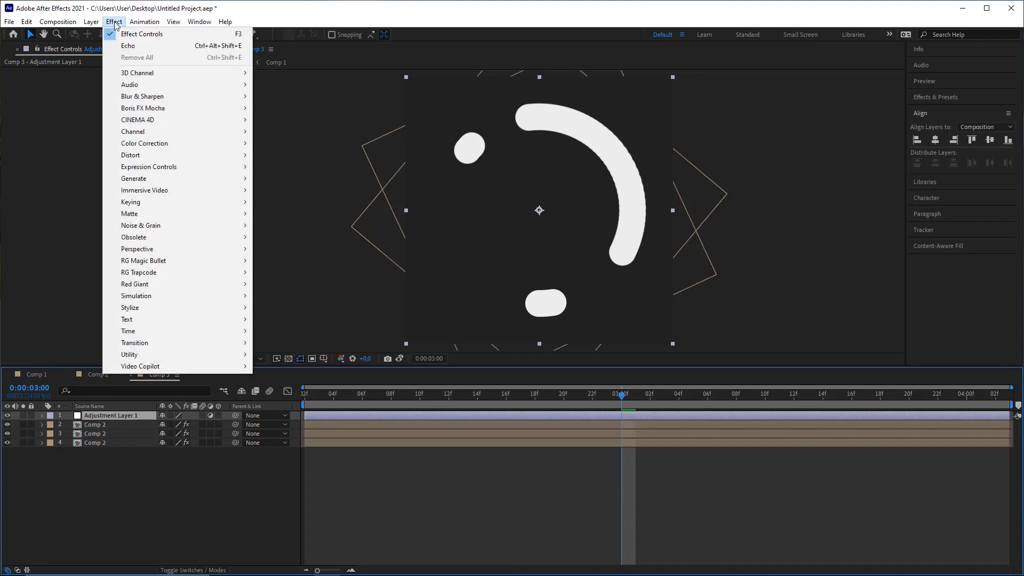
{"action": "mouse_move", "coordinate": [133, 193]}
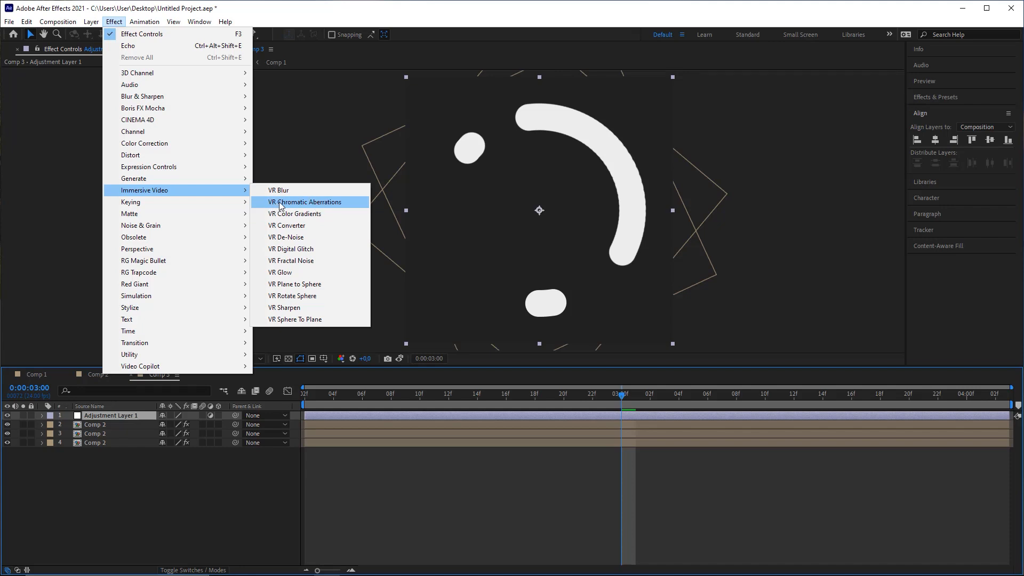
{"action": "left_click", "coordinate": [313, 203]}
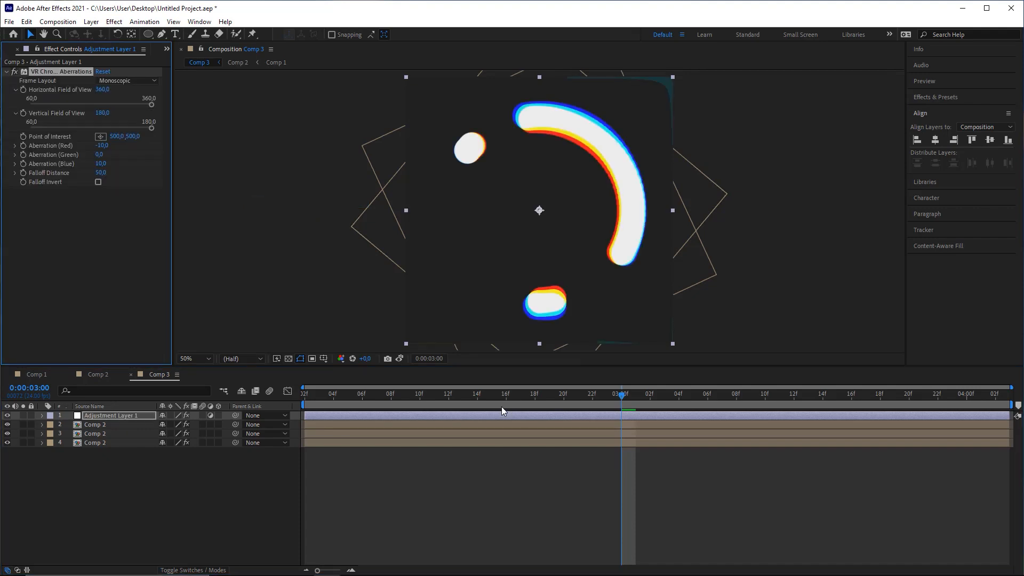
Preview the loop from the start of Comp 3 with the chromatic aberration and stop at 0:00:03:18.
{"action": "left_click", "coordinate": [309, 408]}
{"action": "key", "text": "space"}
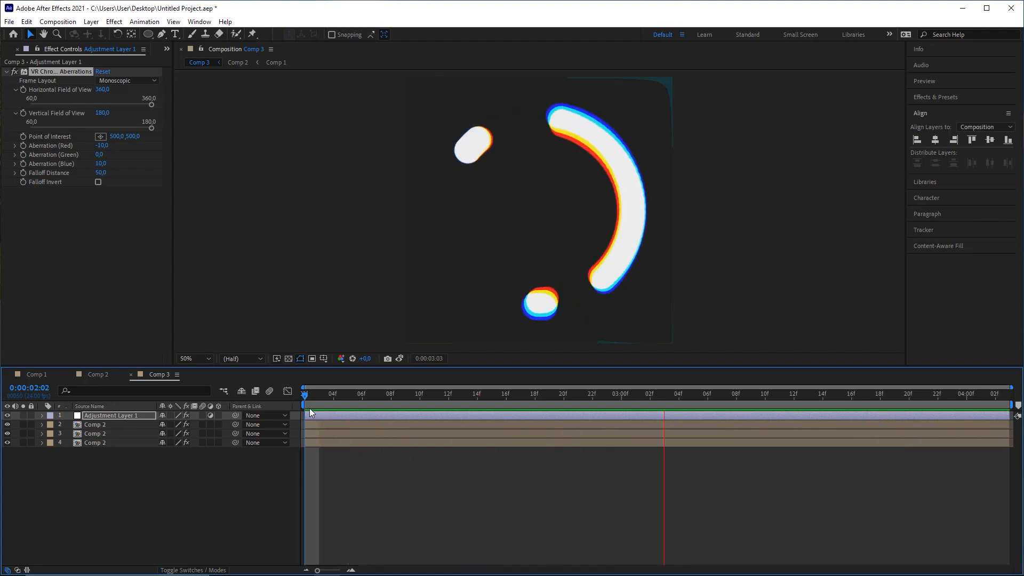
{"action": "key", "text": "space"}
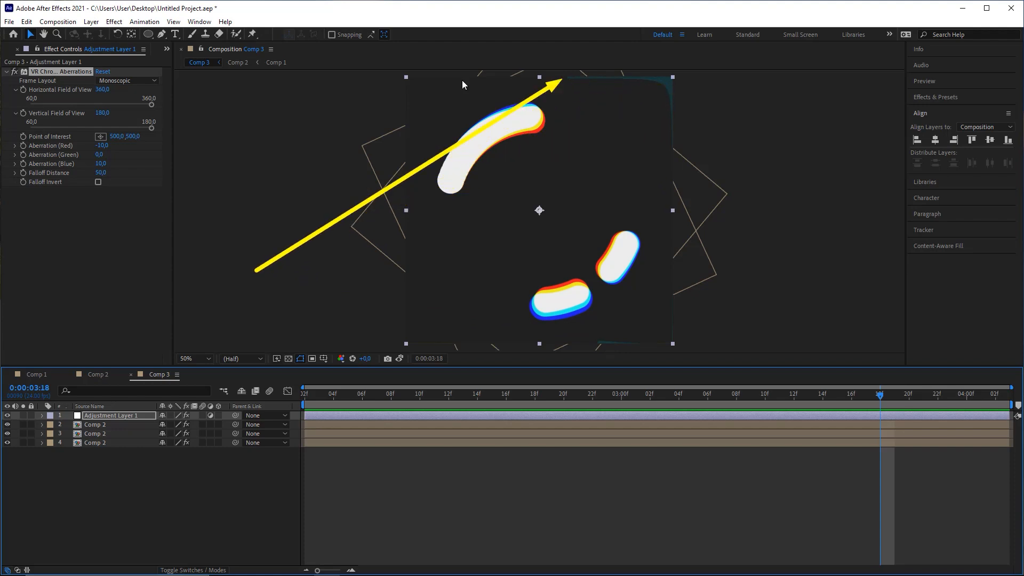
Set the chromatic aberration's frame layout to Stereoscopic - Over/Under and preview the loop from its start.
{"action": "left_click", "coordinate": [122, 80]}
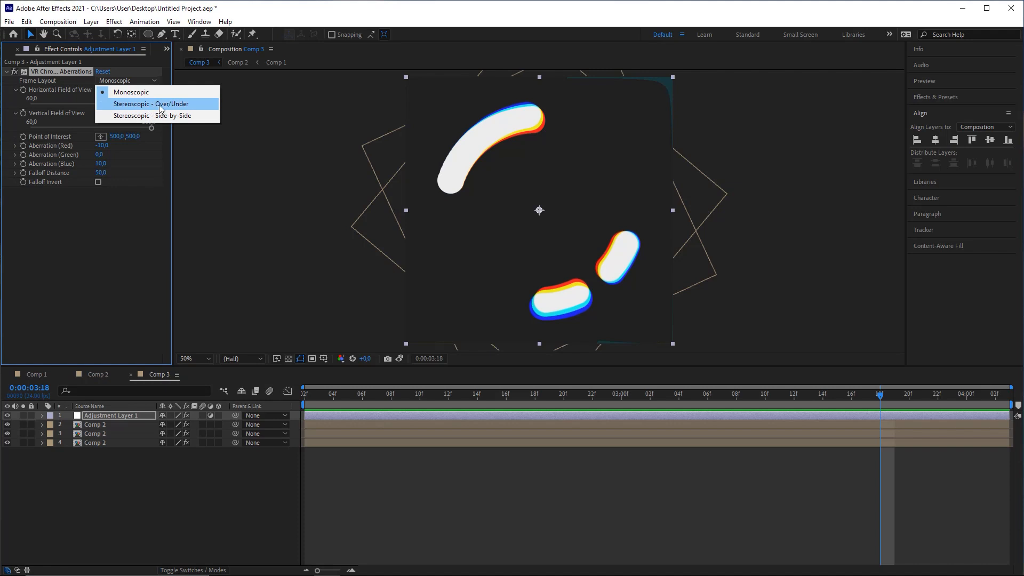
{"action": "left_click", "coordinate": [178, 104]}
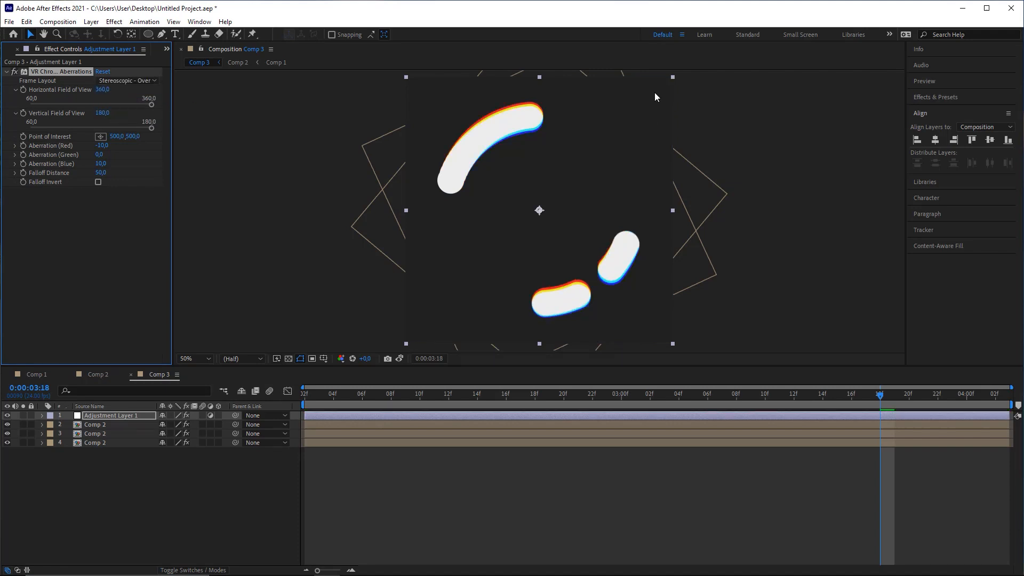
{"action": "left_click", "coordinate": [450, 490]}
{"action": "key", "text": "Home"}
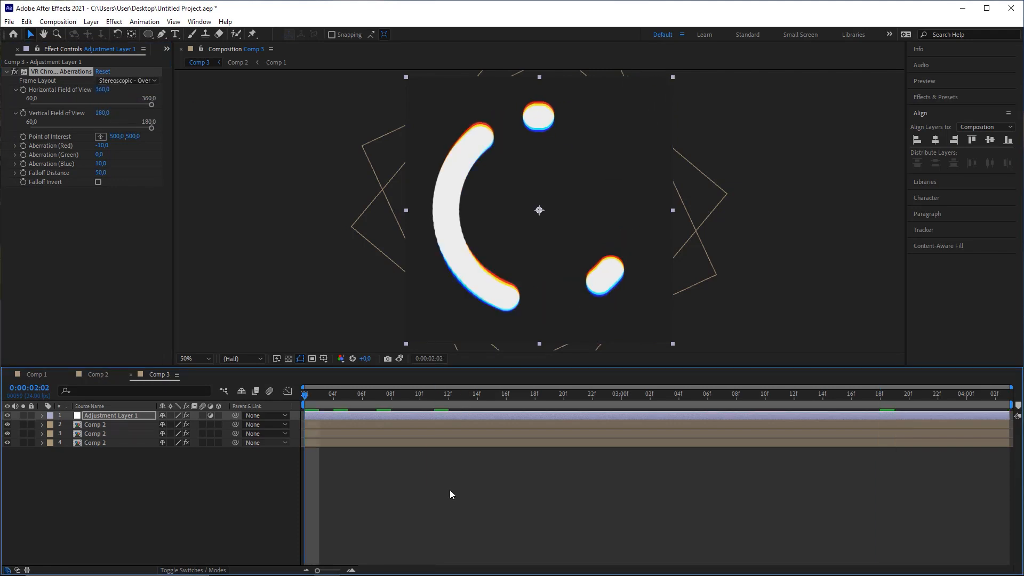
{"action": "key", "text": "space"}
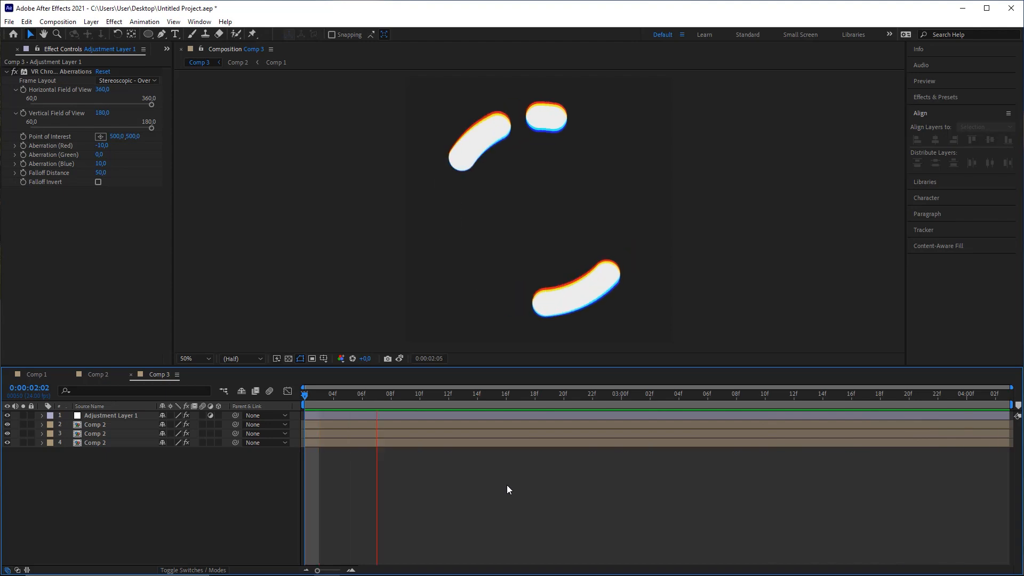
{"action": "key", "text": "space"}
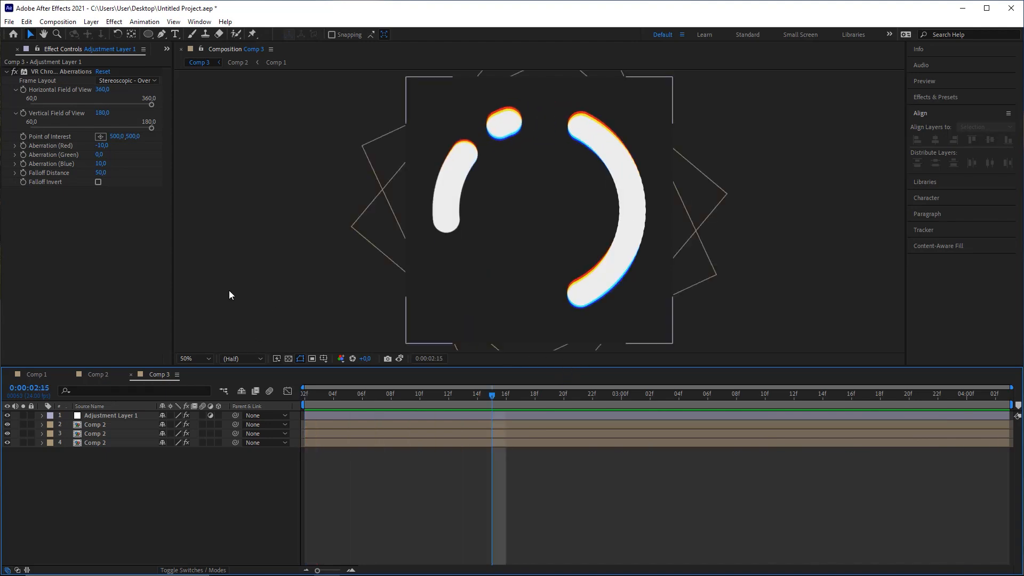
Set the effect's Aberration (Red) to -20 and Aberration (Blue) to 20.
{"action": "left_click", "coordinate": [102, 146]}
{"action": "type", "text": "-20"}
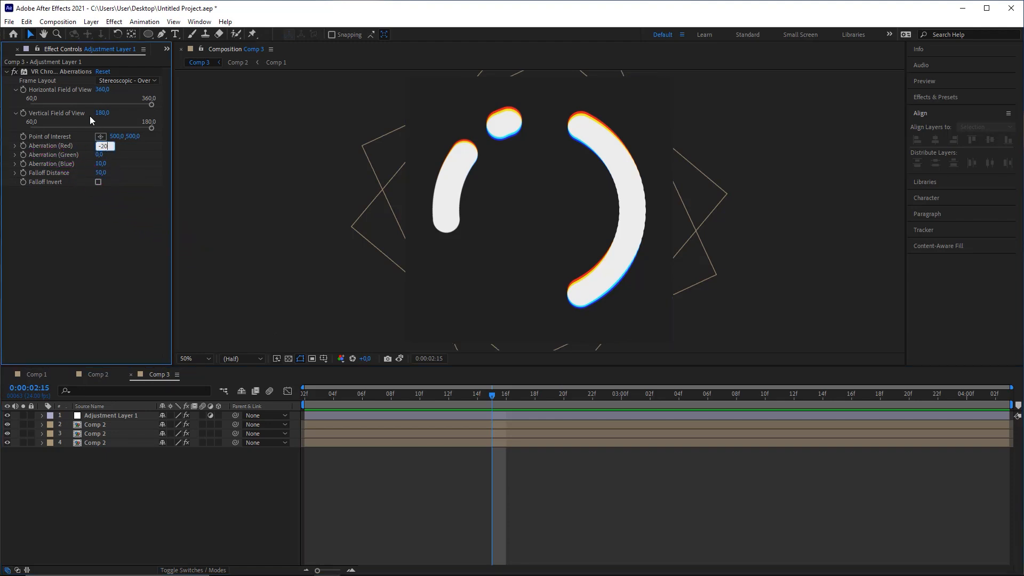
{"action": "left_click", "coordinate": [447, 172]}
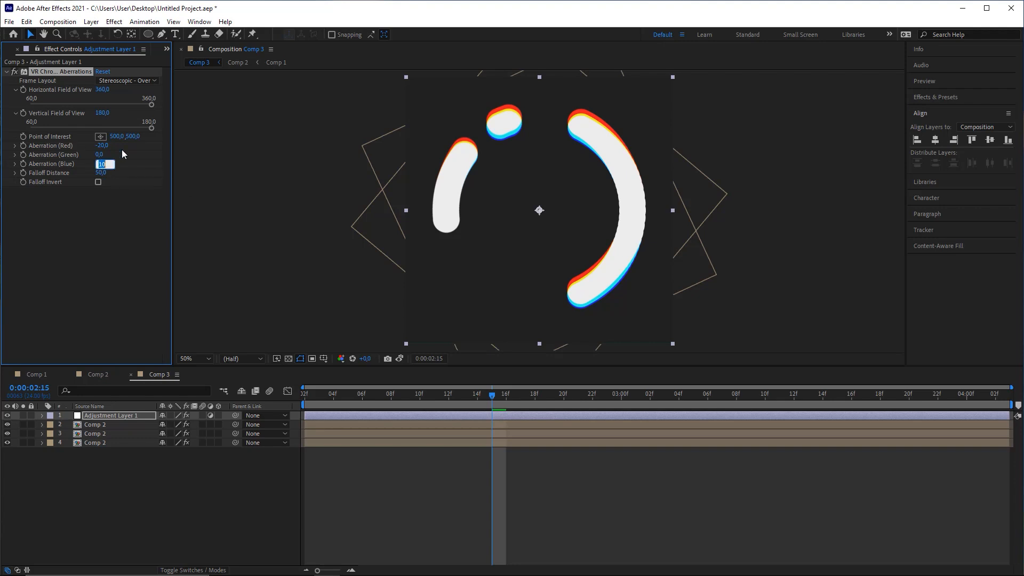
{"action": "key", "text": "Return"}
Preview the stronger colour fringes from 0:00:02:02 and park the playhead at 0:00:03:02.
{"action": "left_click", "coordinate": [462, 480]}
{"action": "left_click_drag", "start_coordinate": [373, 395], "coordinate": [288, 429]}
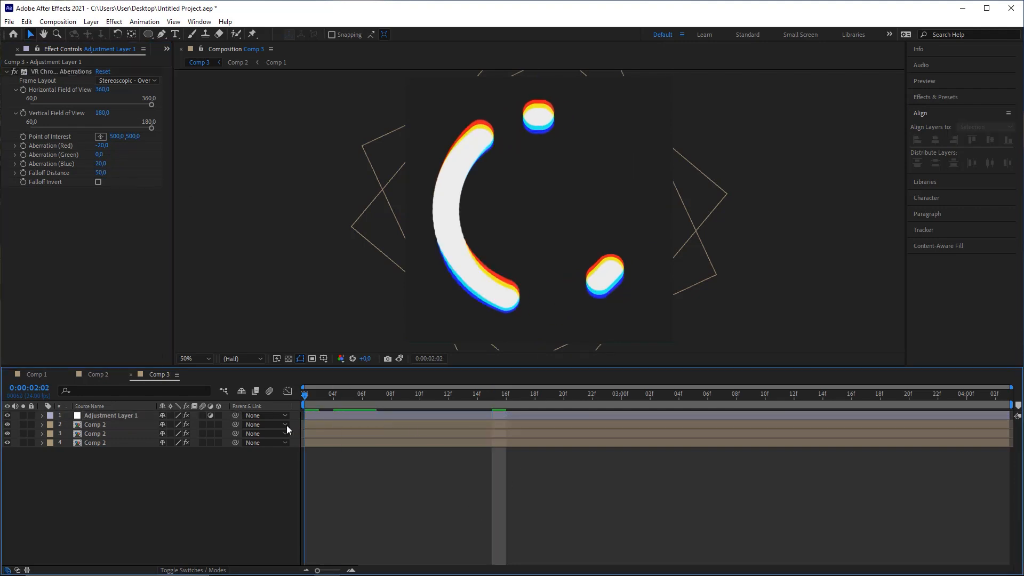
{"action": "key", "text": "space"}
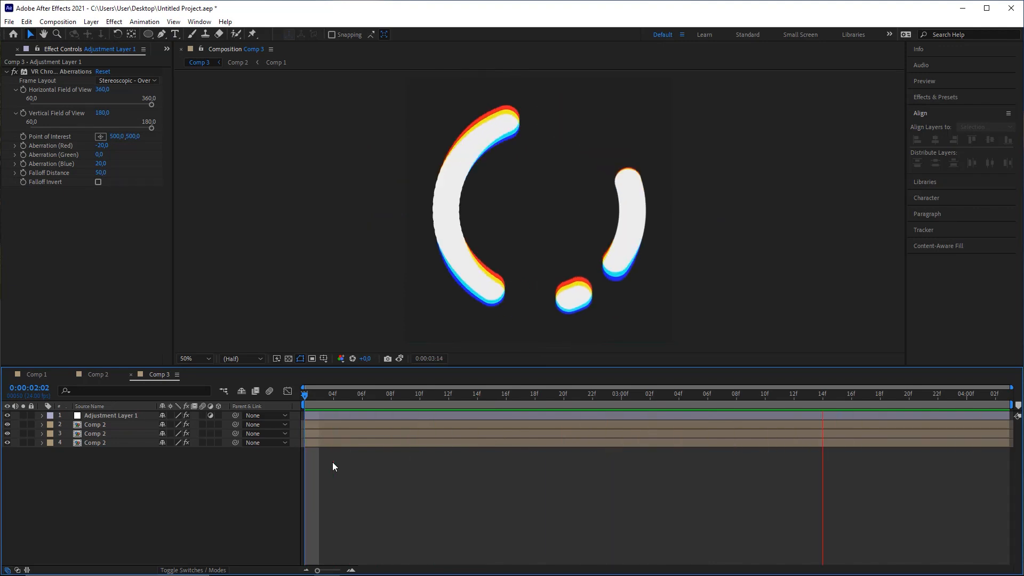
{"action": "left_click_drag", "start_coordinate": [511, 394], "coordinate": [647, 402]}
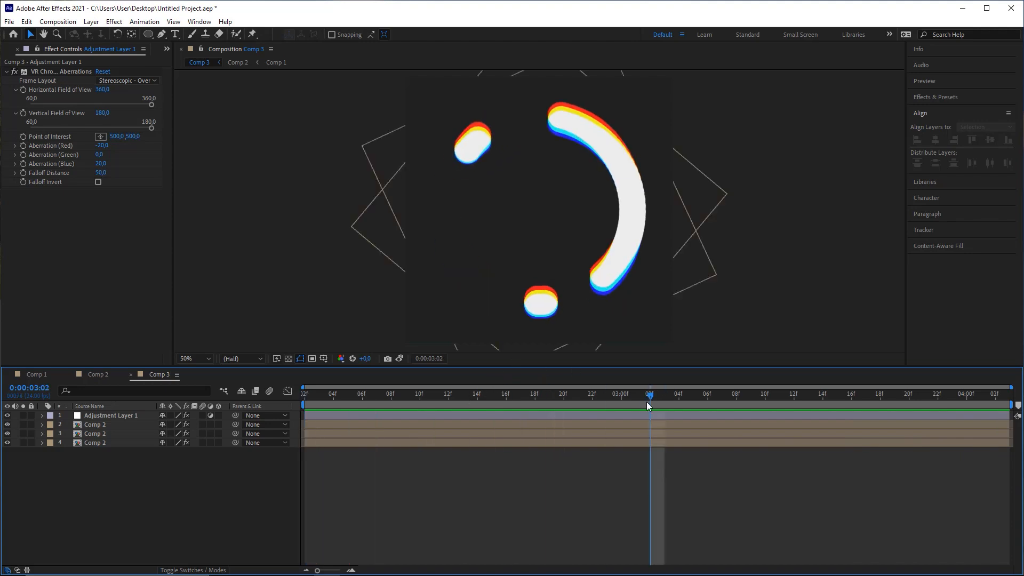
Add a Curves effect to Adjustment Layer 1 and collapse the VR Chromatic Aberrations settings.
{"action": "left_click", "coordinate": [106, 416]}
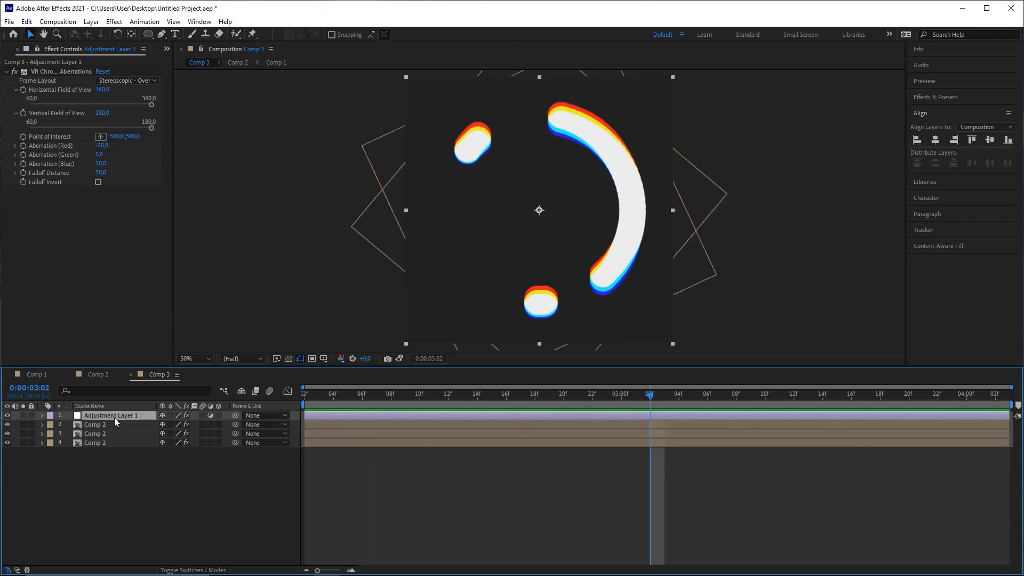
{"action": "left_click", "coordinate": [113, 22]}
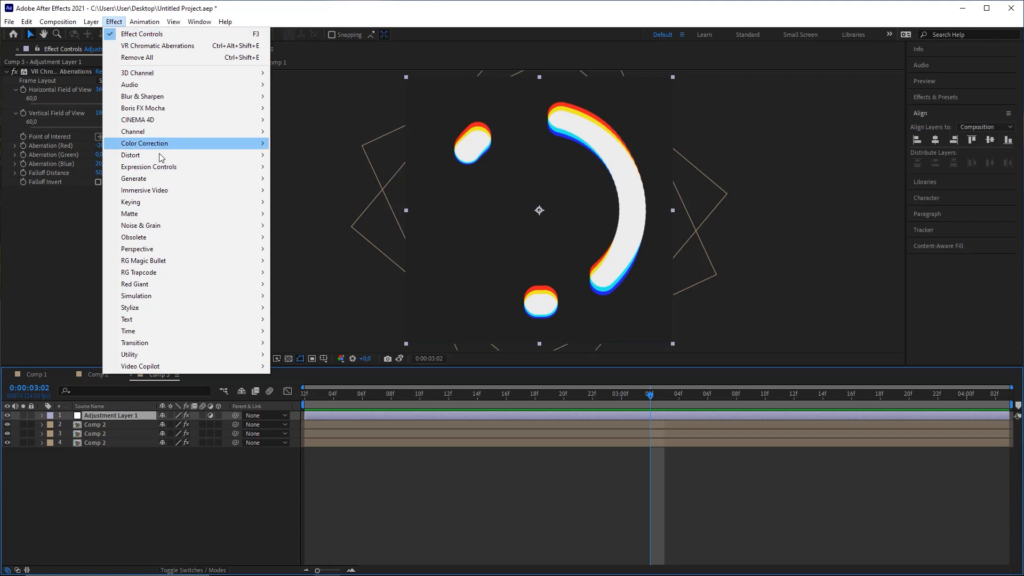
{"action": "mouse_move", "coordinate": [157, 143]}
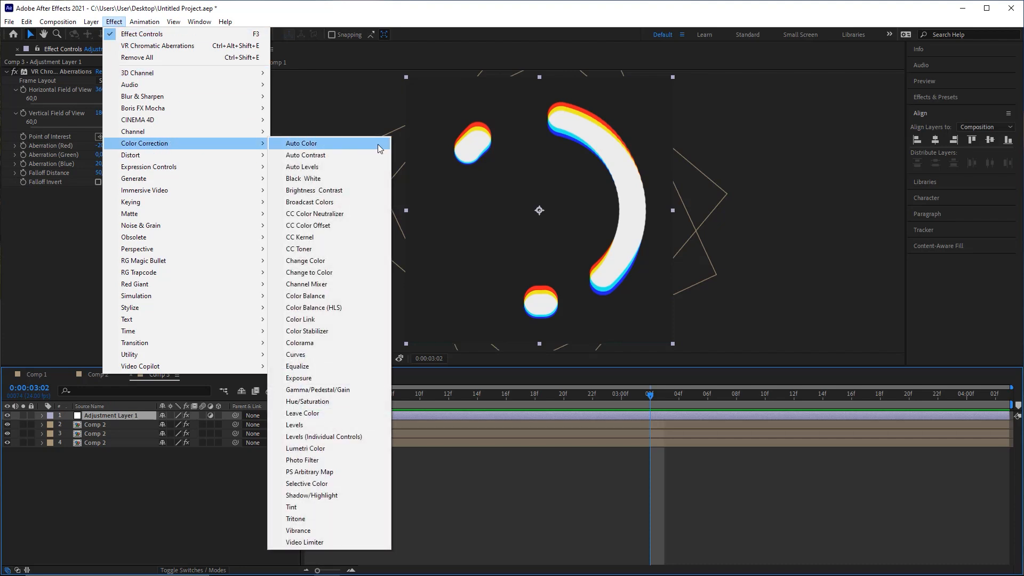
{"action": "left_click", "coordinate": [311, 356]}
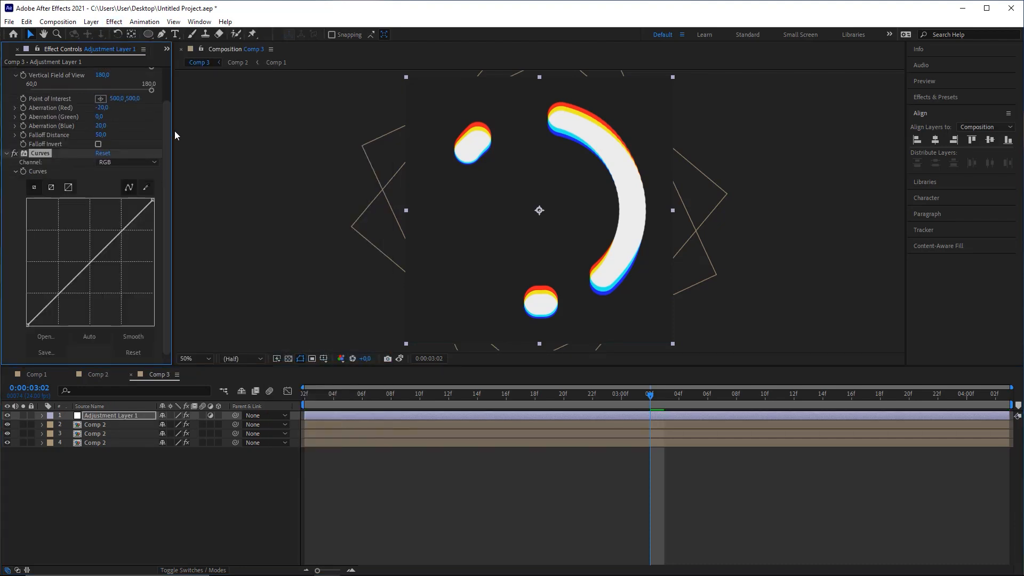
{"action": "scroll", "coordinate": [73, 72], "scroll_direction": "up", "scroll_amount": 2}
{"action": "left_click", "coordinate": [7, 72]}
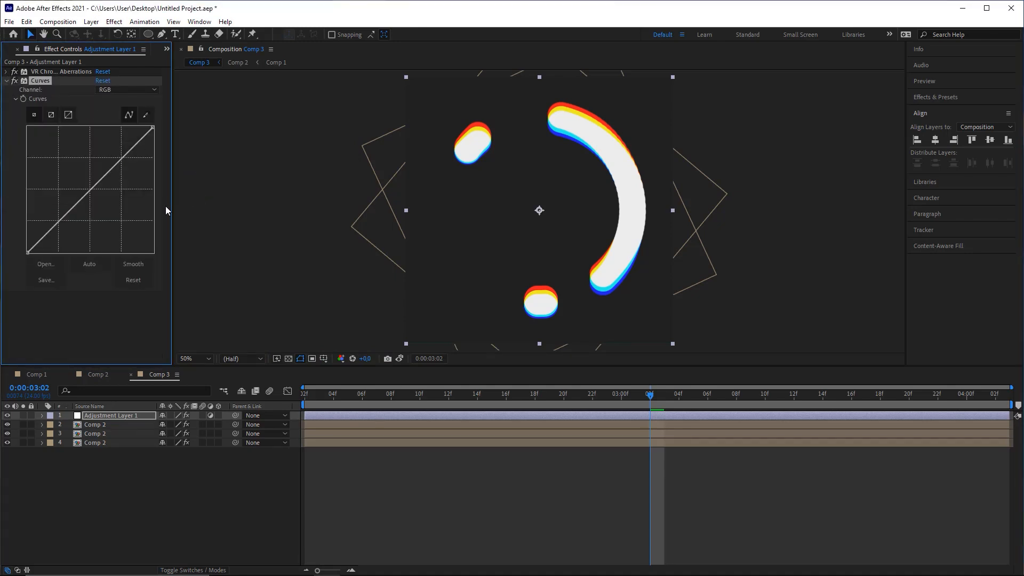
In the Curves Blue channel, raise the shadow end to tint the background blue and pull the midpoint slightly down.
{"action": "left_click", "coordinate": [116, 92]}
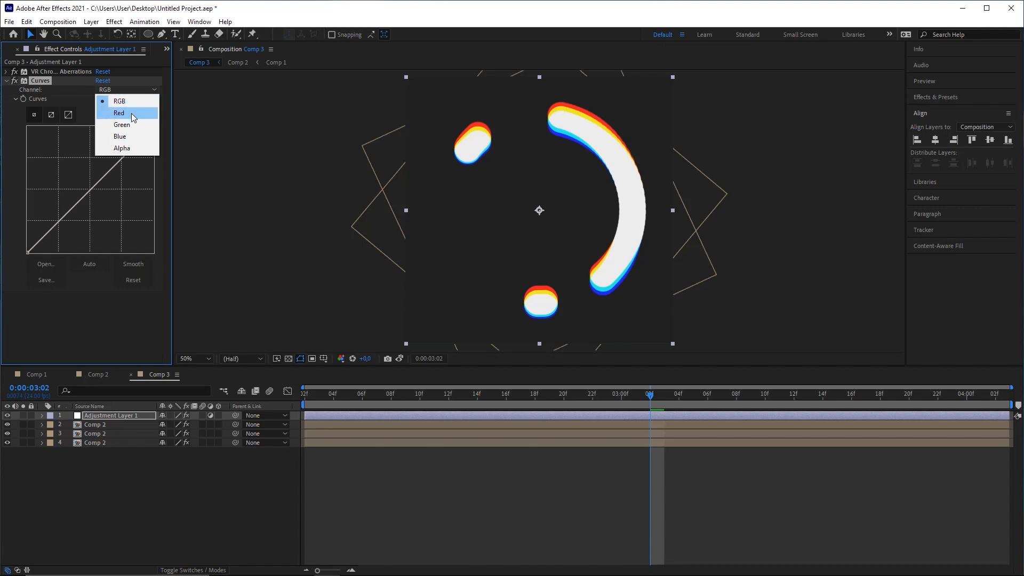
{"action": "left_click", "coordinate": [130, 136]}
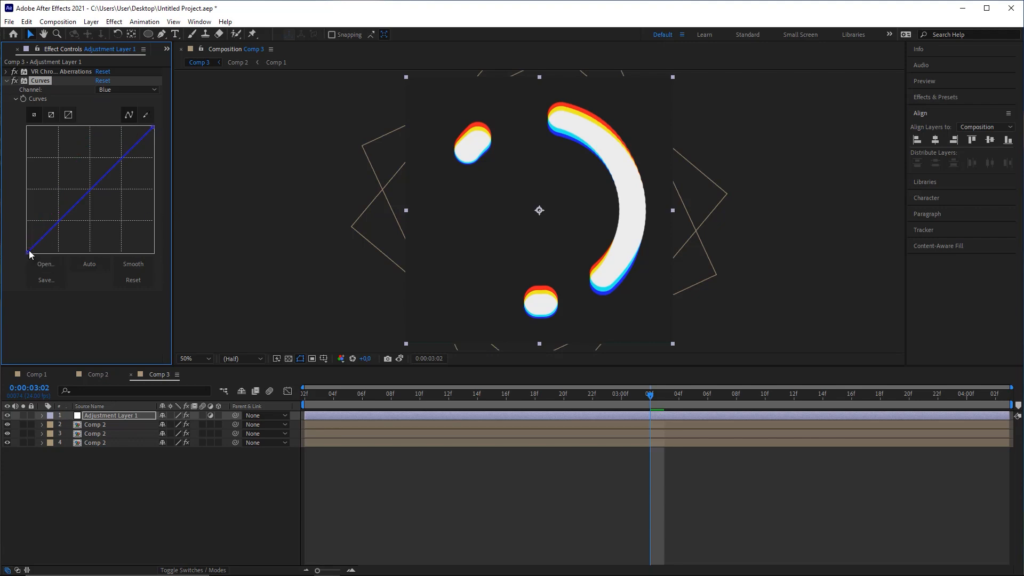
{"action": "mouse_move", "coordinate": [27, 251]}
{"action": "left_mouse_down"}
{"action": "mouse_move", "coordinate": [21, 243]}
{"action": "mouse_move", "coordinate": [19, 260]}
{"action": "left_mouse_up"}
{"action": "left_click_drag", "start_coordinate": [2, 258], "coordinate": [1, 237]}
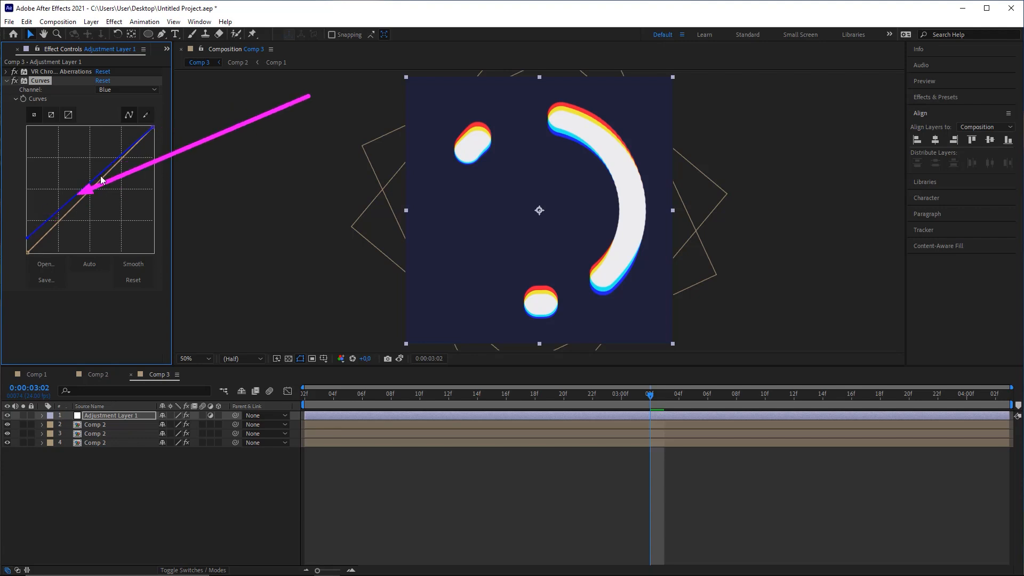
{"action": "left_click", "coordinate": [92, 190]}
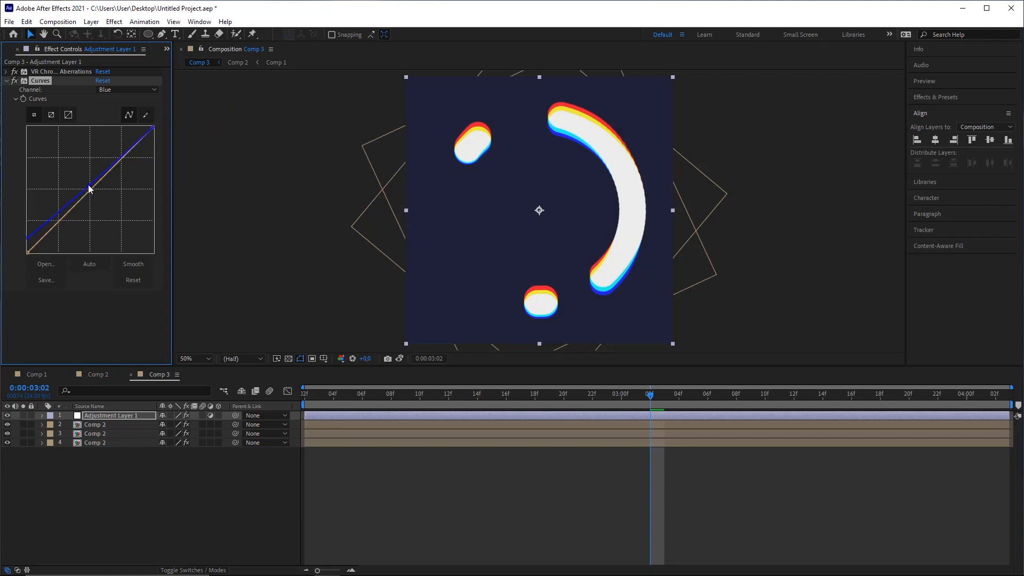
{"action": "left_click_drag", "start_coordinate": [88, 184], "coordinate": [94, 190]}
Preview the colour-graded loop from its start and park the playhead at 0:00:03:07.
{"action": "key", "text": "Home"}
{"action": "left_click", "coordinate": [409, 501]}
{"action": "key", "text": "space"}
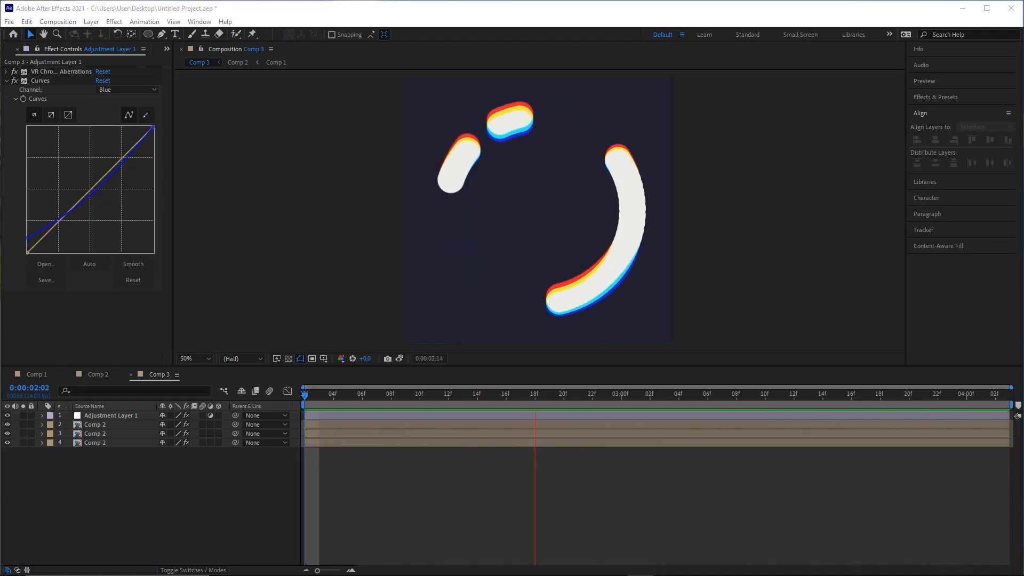
{"action": "left_click", "coordinate": [691, 504]}
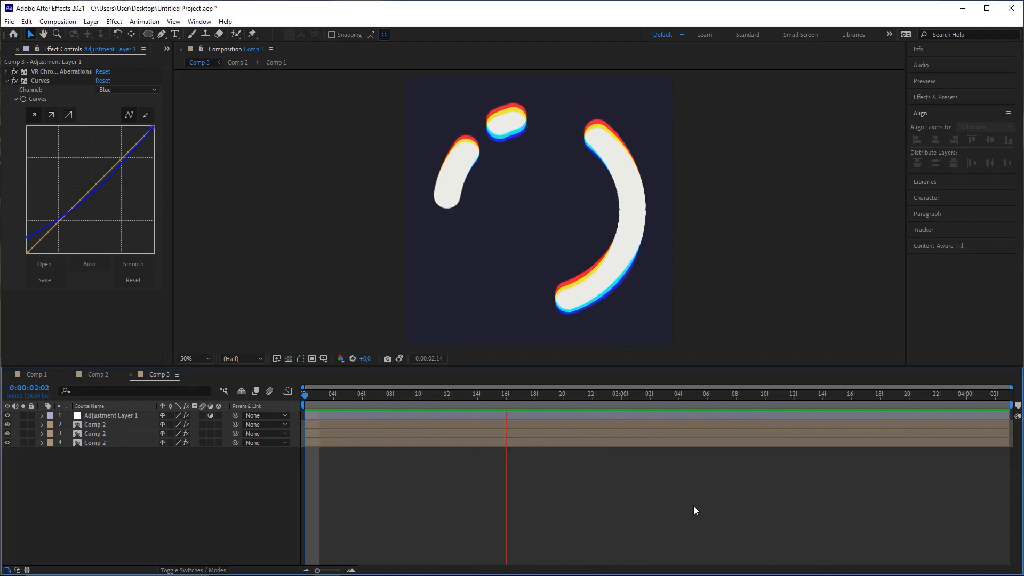
{"action": "left_click_drag", "start_coordinate": [359, 399], "coordinate": [722, 399]}
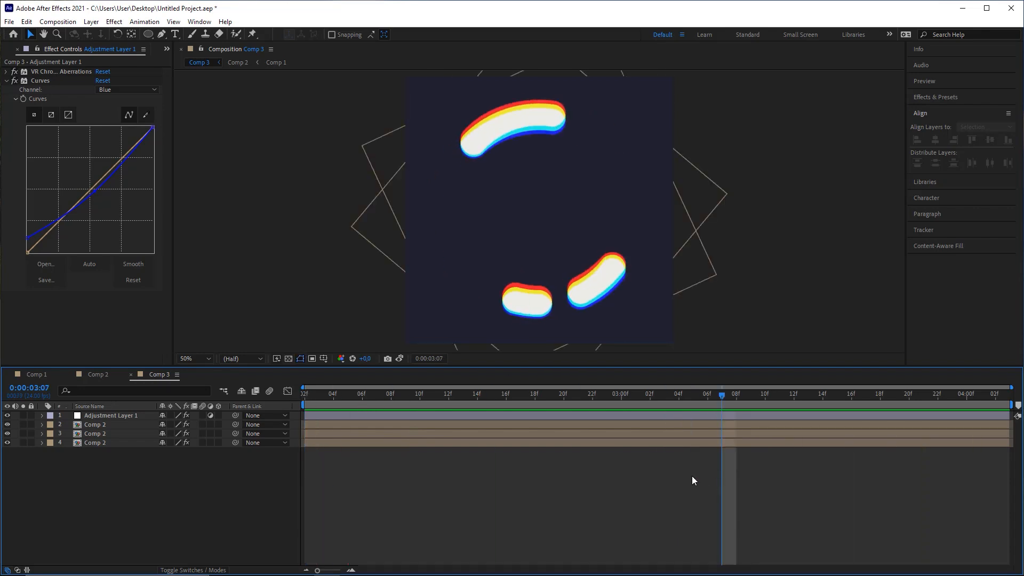